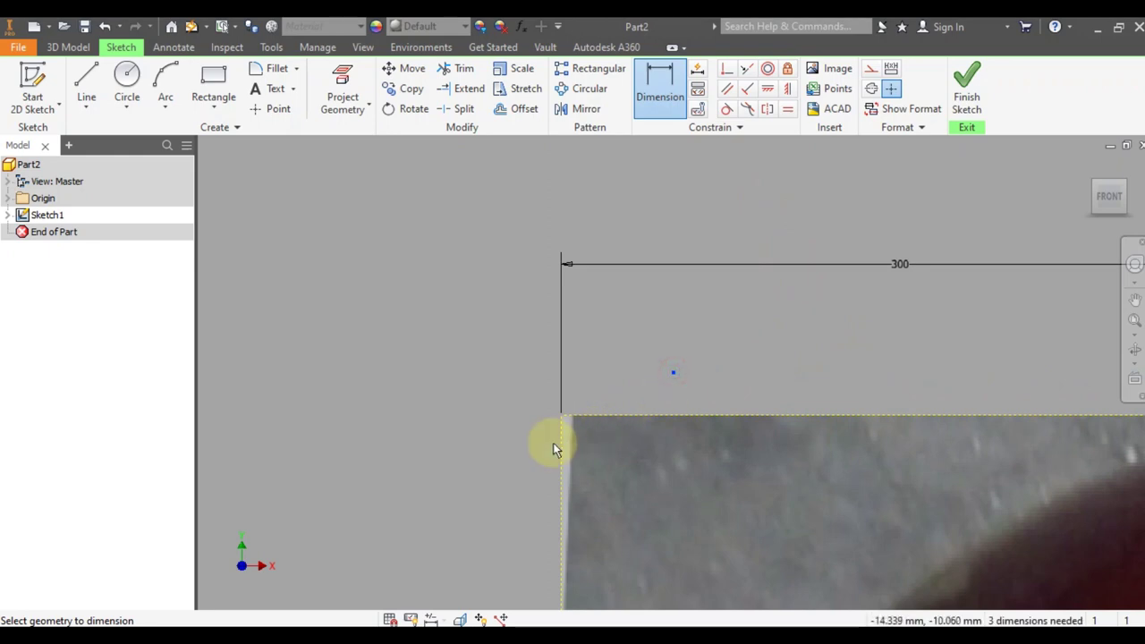
# Position the front helmet image with a d1/2 dimension from its left edge and a 0 mm dimension from its top edge to the origin point
pyautogui.click(617, 341)
pyautogui.click(899, 267)
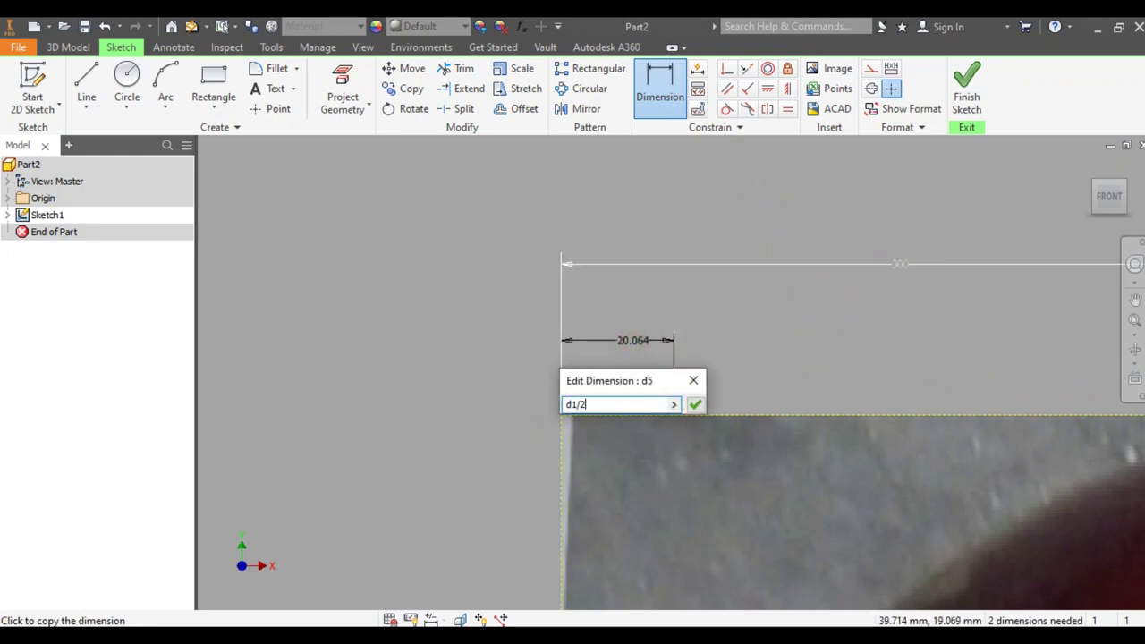
pyautogui.write('/2')
pyautogui.press('Return')
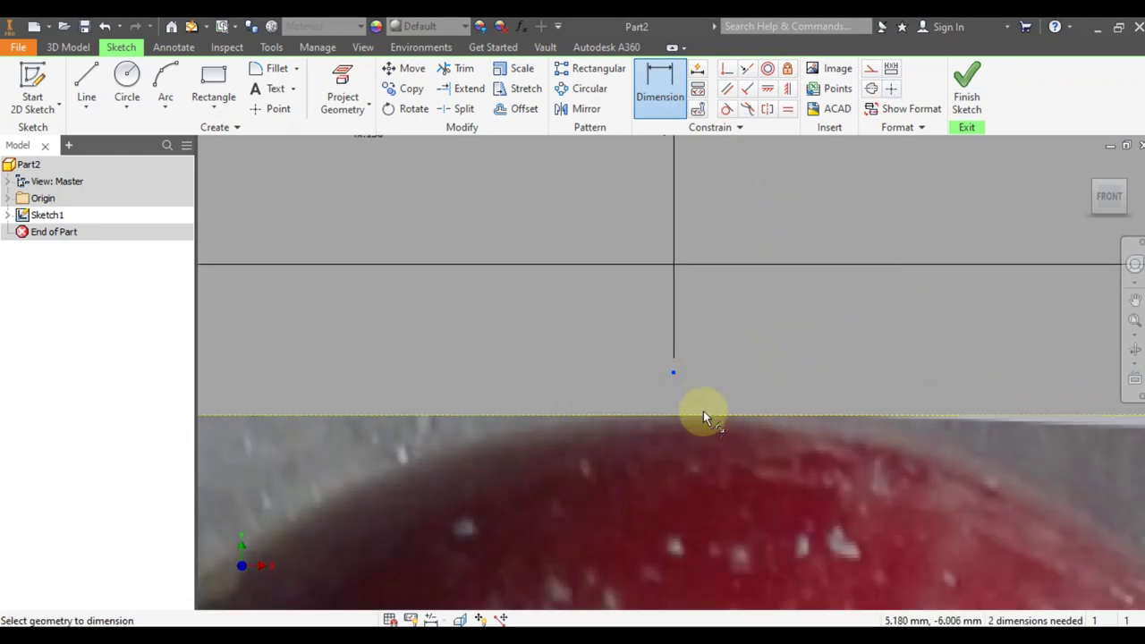
pyautogui.click(703, 417)
pyautogui.click(735, 342)
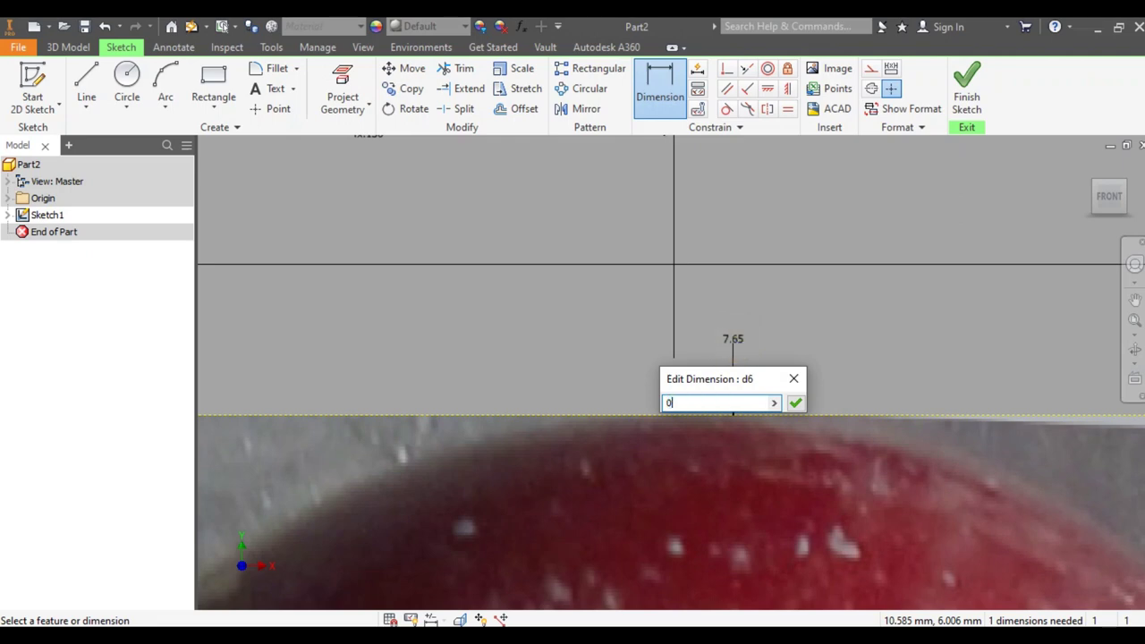
pyautogui.press('Return')
pyautogui.scroll(4, 785, 417)
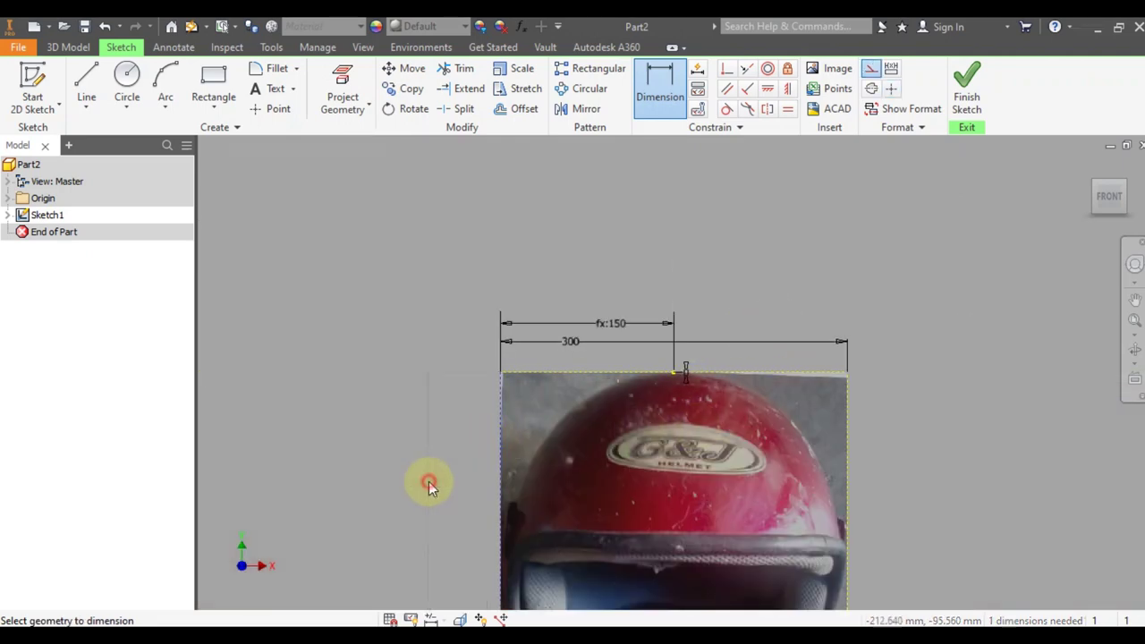
# Add a driven height dimension to the front helmet image and finish the sketch
pyautogui.click(428, 481)
pyautogui.click(367, 174)
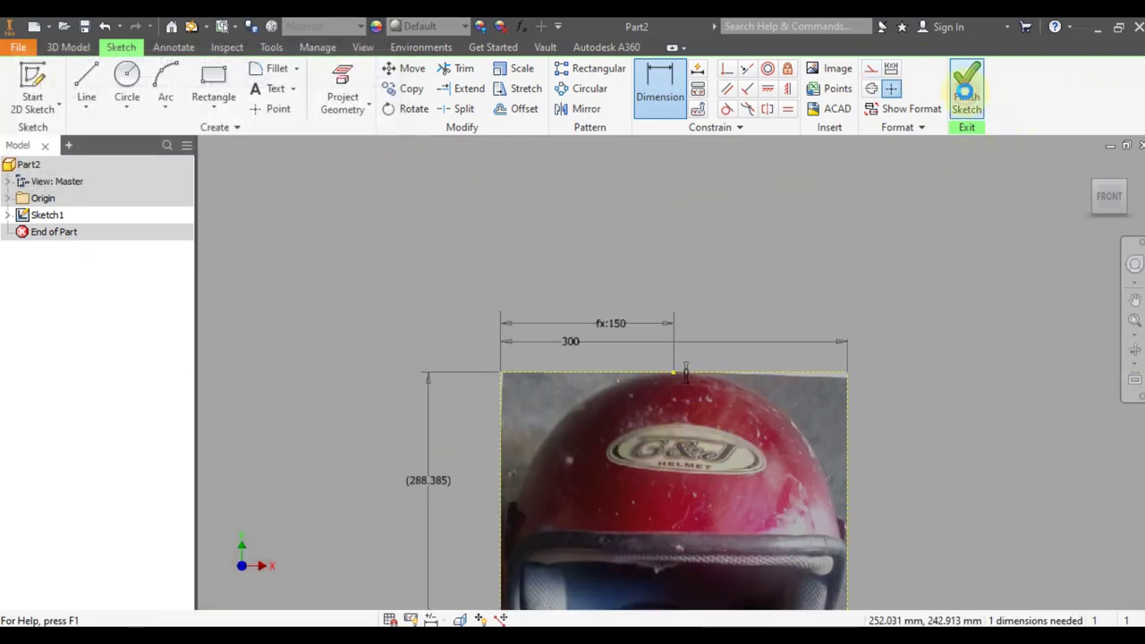
pyautogui.click(966, 89)
# Start a new sketch on the YZ plane and insert the side-view helmet image beside the origin
pyautogui.moveTo(638, 354)
pyautogui.mouseDown()
pyautogui.moveTo(748, 358)
pyautogui.moveTo(659, 393)
pyautogui.moveTo(689, 373)
pyautogui.mouseUp()
pyautogui.moveTo(690, 373); pyautogui.dragTo(760, 379, button='right')
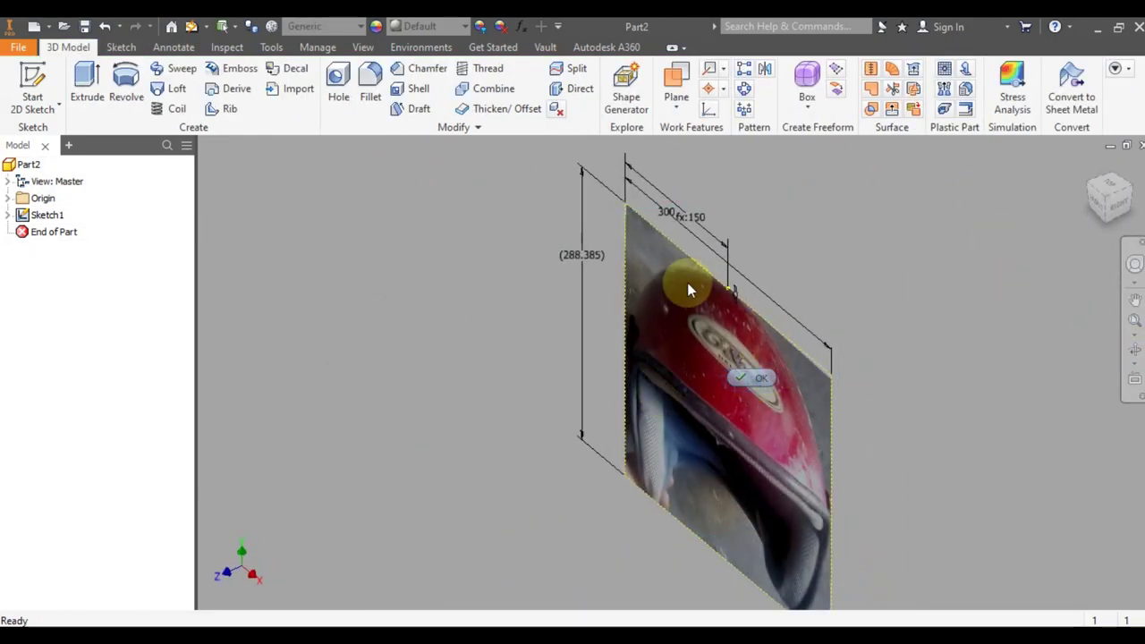
pyautogui.click(9, 199)
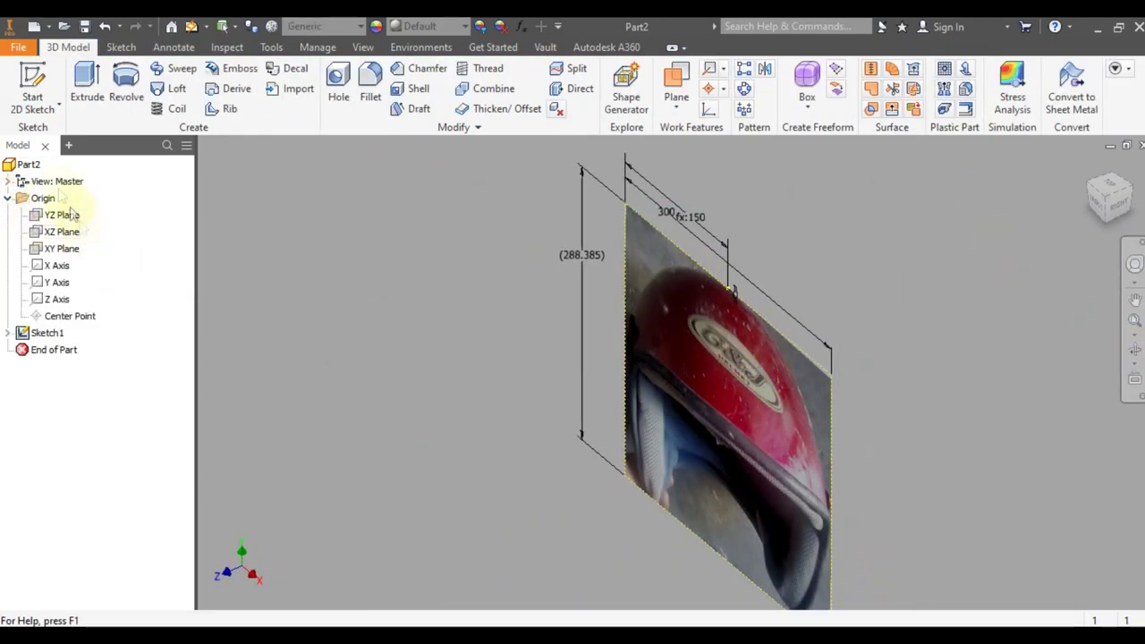
pyautogui.click(34, 79)
pyautogui.click(585, 504)
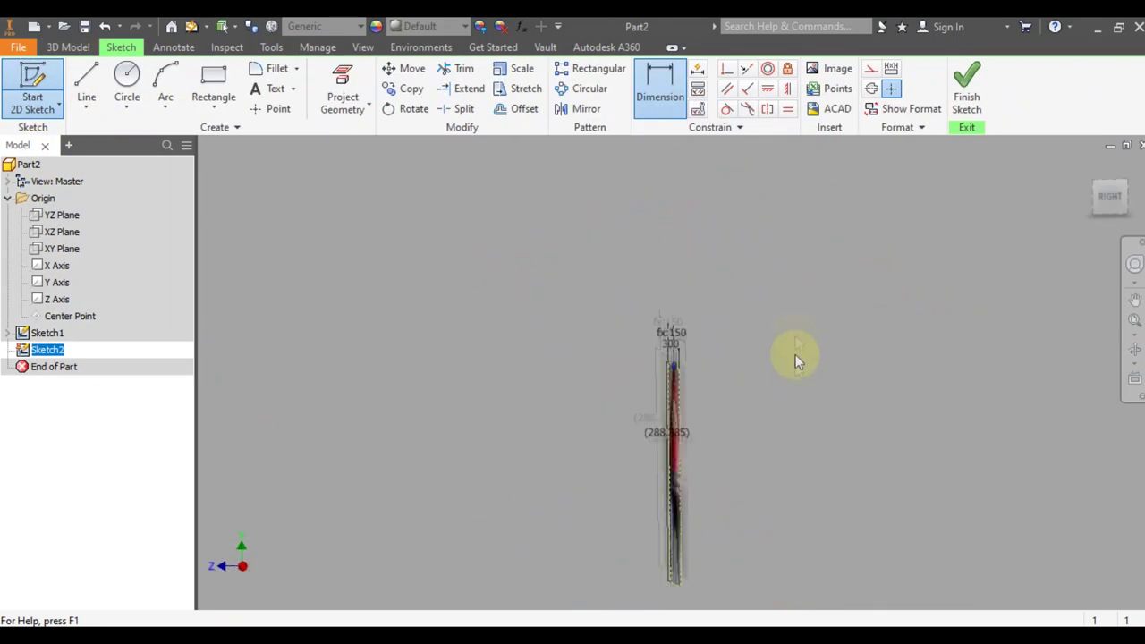
pyautogui.click(616, 268)
pyautogui.click(832, 575)
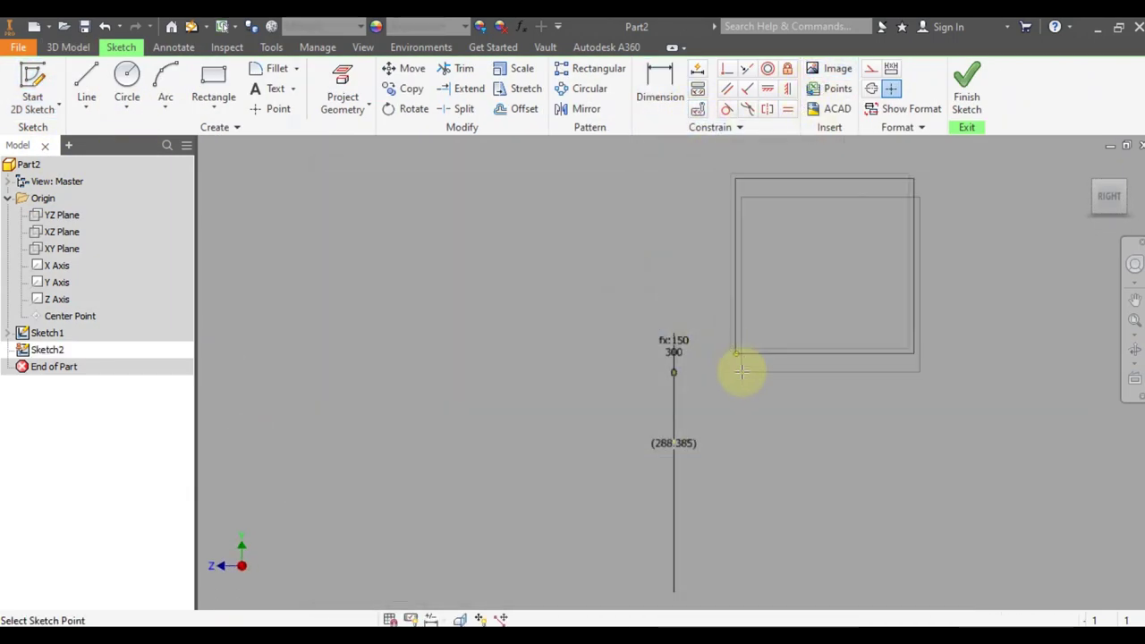
pyautogui.click(741, 370)
# Rotate the side helmet image a quarter turn clockwise about its lower-left corner so the helmet stands upright
pyautogui.click(414, 109)
pyautogui.click(753, 225)
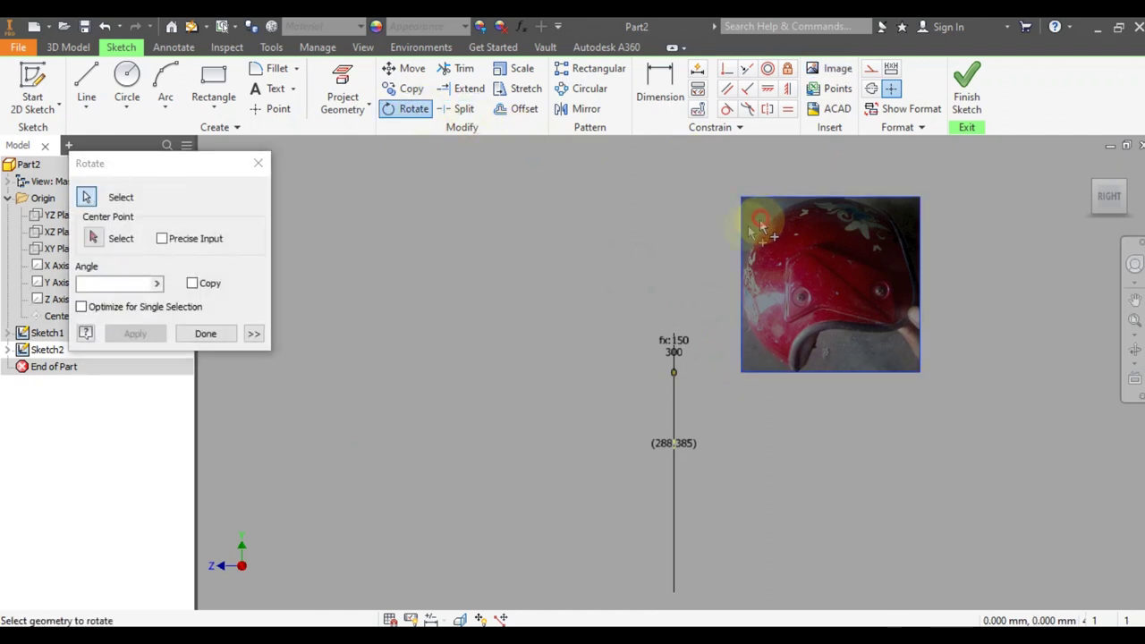
pyautogui.click(114, 237)
pyautogui.click(741, 370)
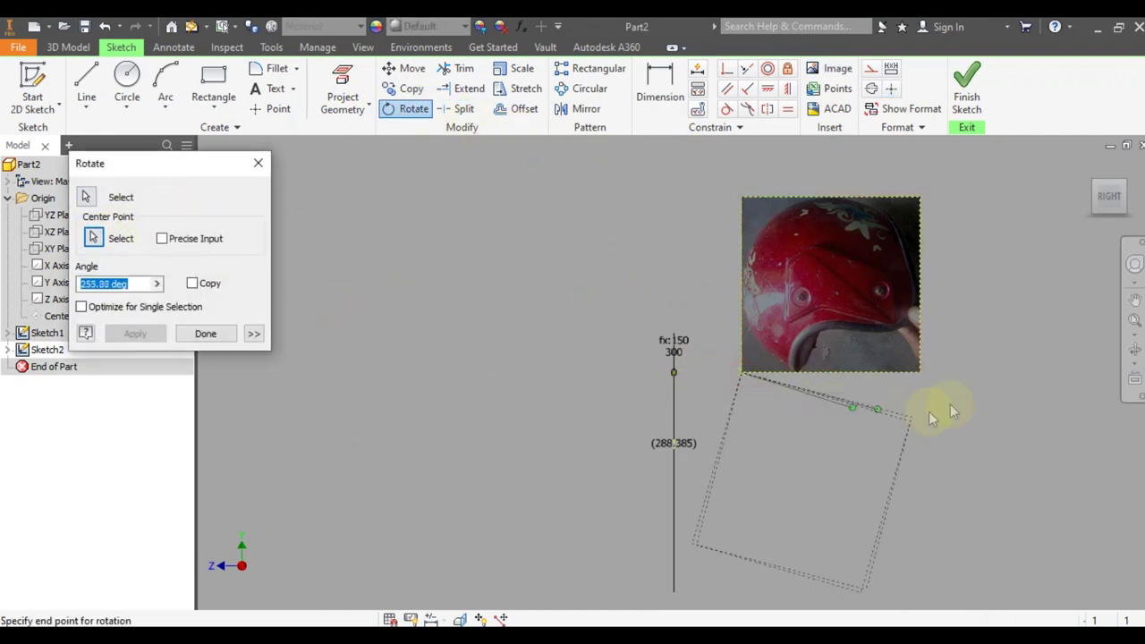
pyautogui.click(979, 372)
pyautogui.press('Escape')
# Dimension the side image's height and link it to the front image's height dimension, d7
pyautogui.click(669, 87)
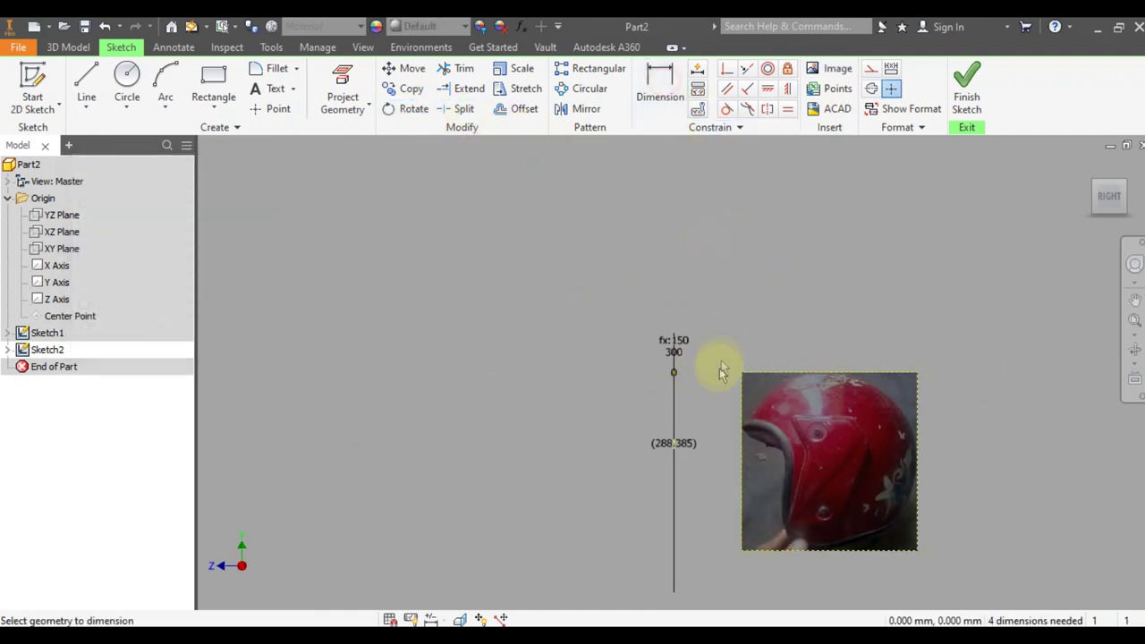
pyautogui.click(704, 396)
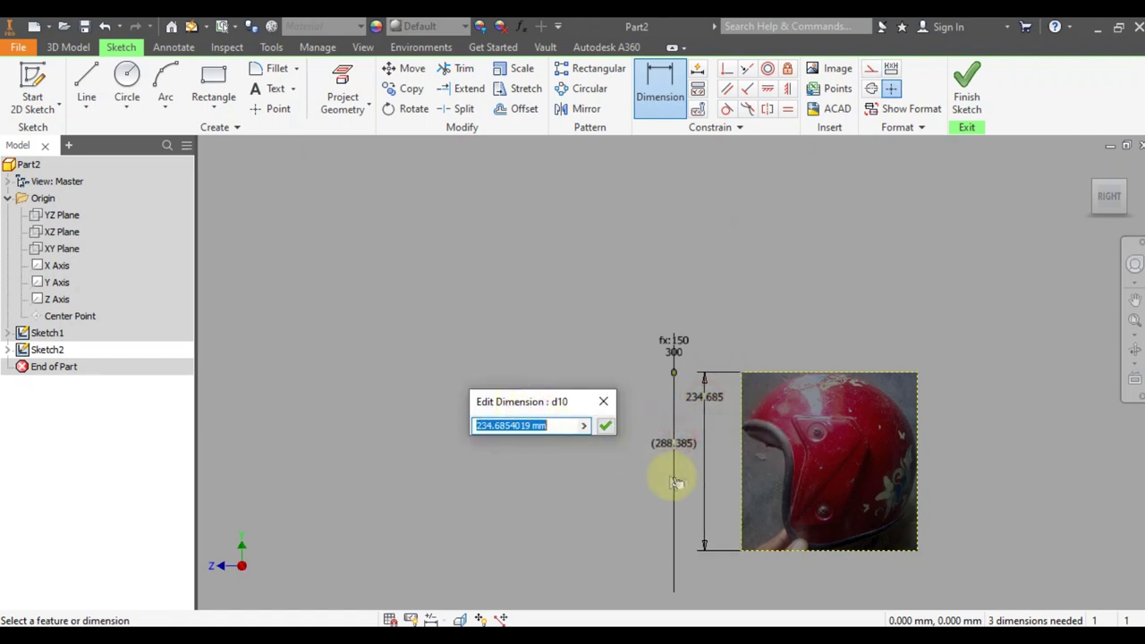
pyautogui.click(668, 443)
pyautogui.click(605, 425)
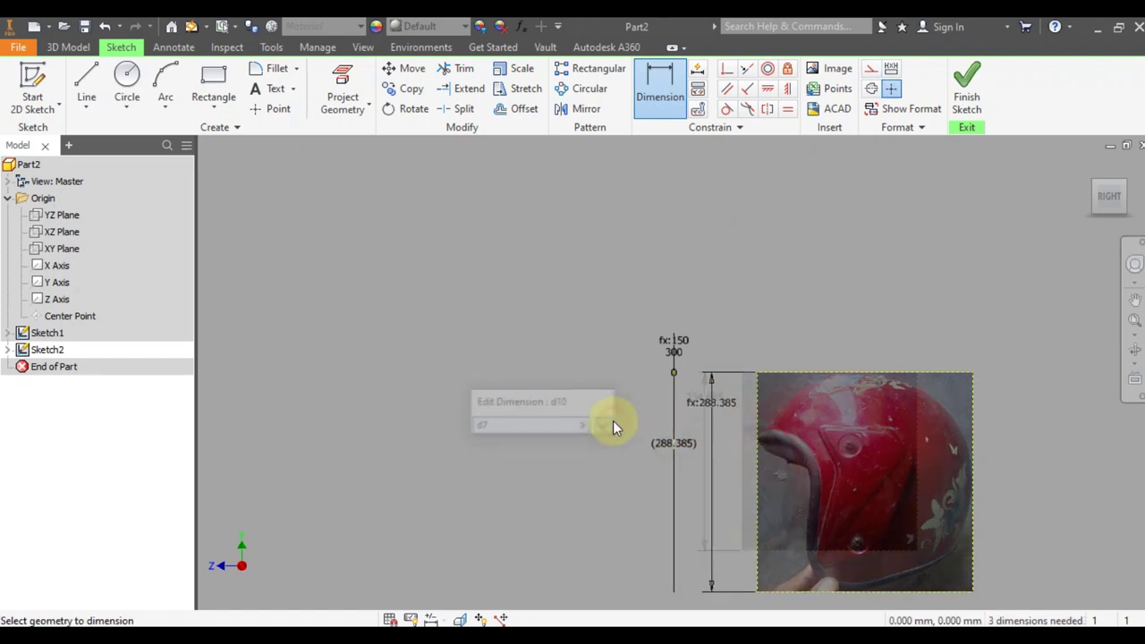
# Move the side helmet image so its upper-left corner sits on the origin point, and finish the sketch
pyautogui.click(411, 69)
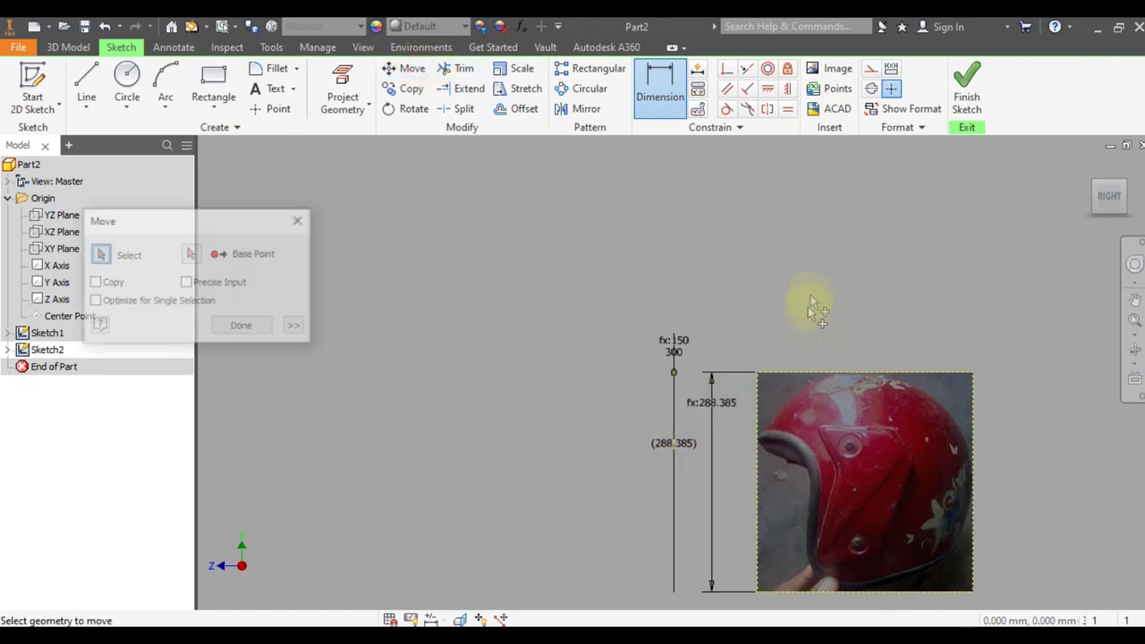
pyautogui.click(191, 255)
pyautogui.click(758, 373)
pyautogui.click(581, 368)
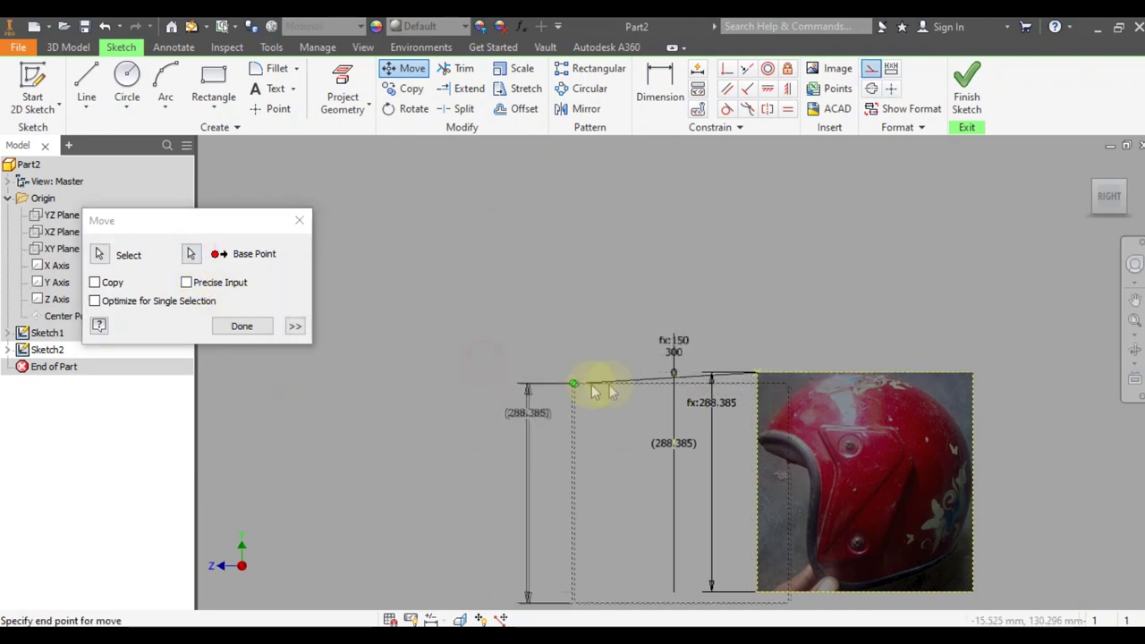
pyautogui.click(674, 373)
pyautogui.click(242, 325)
pyautogui.click(965, 89)
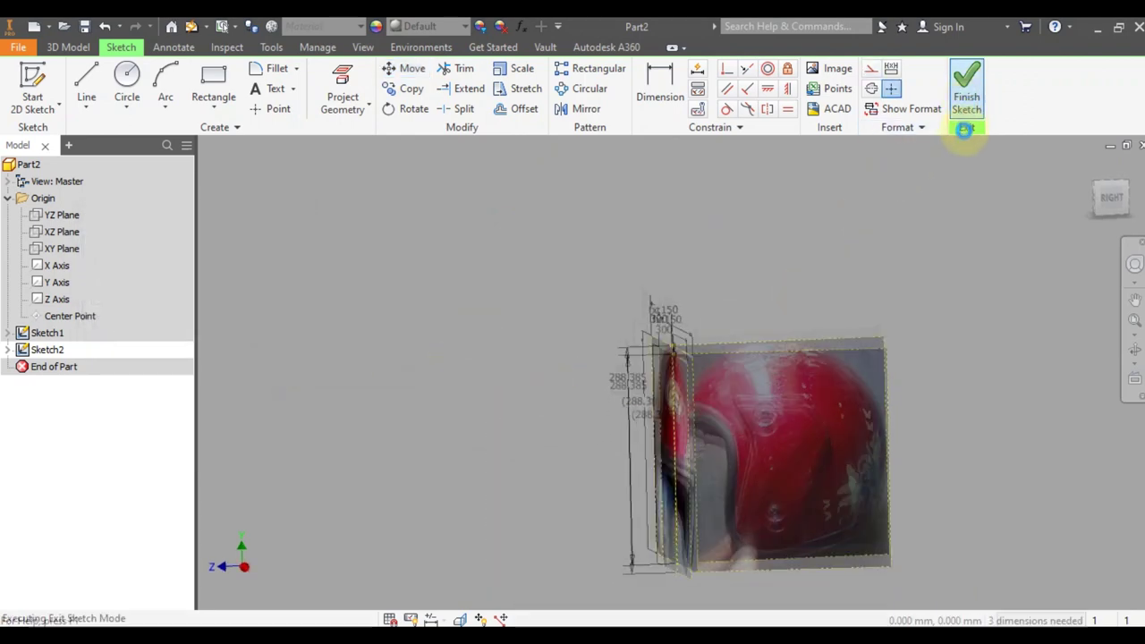
# Hide the dimensions of both helmet image sketches, Sketch1 and Sketch2
pyautogui.moveTo(863, 324); pyautogui.dragTo(859, 345)
pyautogui.click(913, 344)
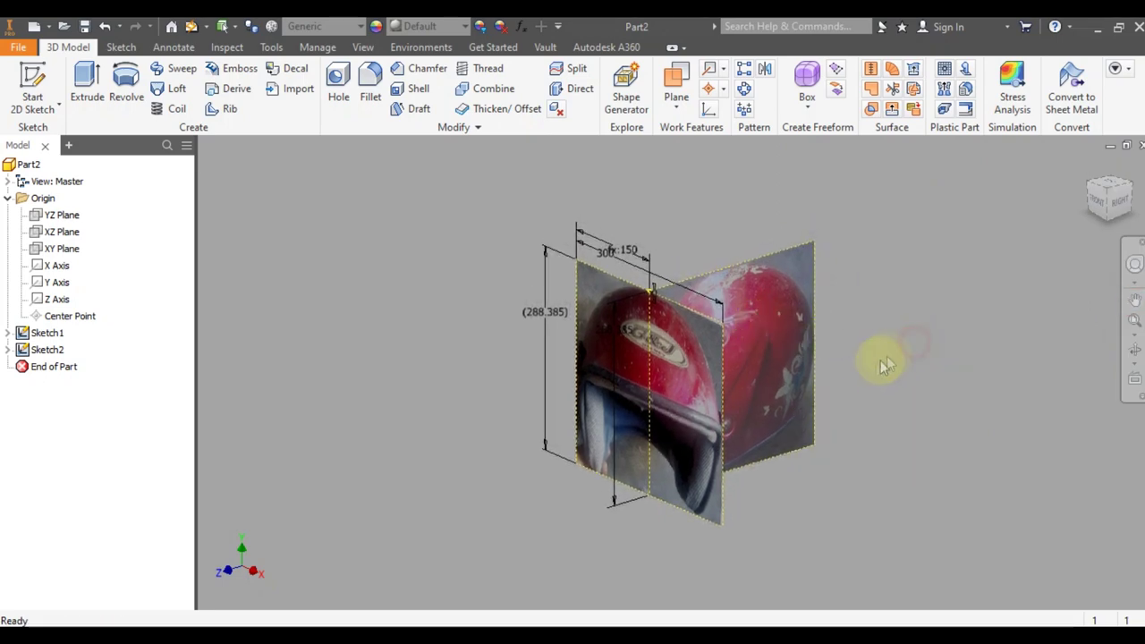
pyautogui.scroll(-2, 893, 331)
pyautogui.click(1133, 299)
pyautogui.moveTo(941, 299); pyautogui.dragTo(928, 309)
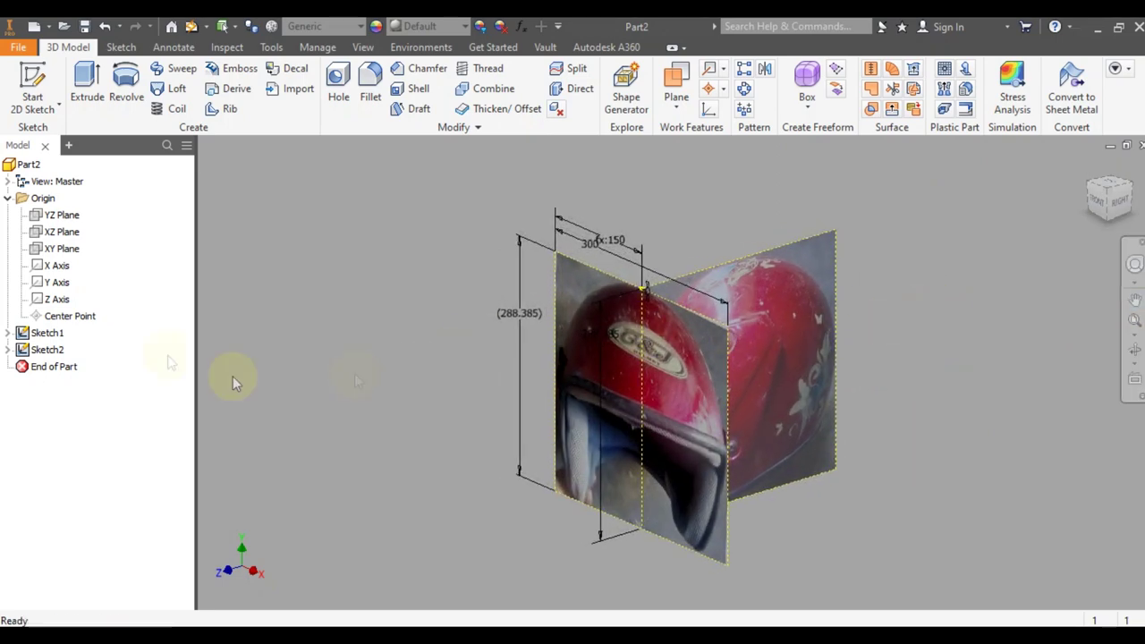
pyautogui.click(59, 336)
pyautogui.keyDown('ctrl'); pyautogui.click(56, 350); pyautogui.keyUp('ctrl')
pyautogui.rightClick(56, 350)
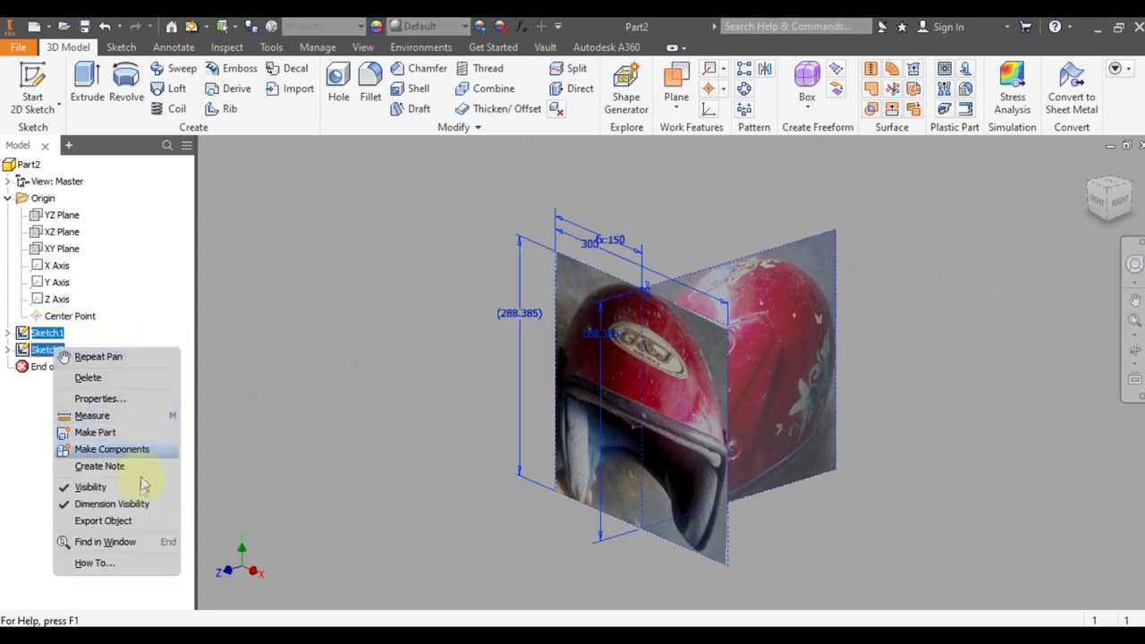
pyautogui.click(138, 505)
# Set the current isometric view of the two helmet images as the home view
pyautogui.rightClick(1082, 189)
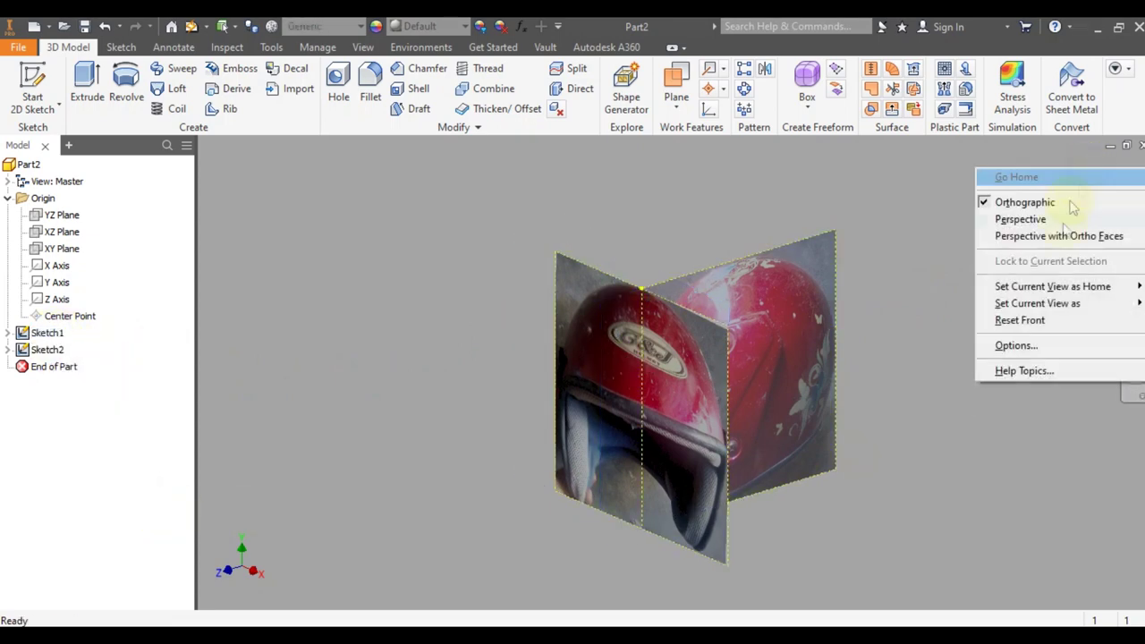
pyautogui.moveTo(1043, 288)
pyautogui.click(929, 286)
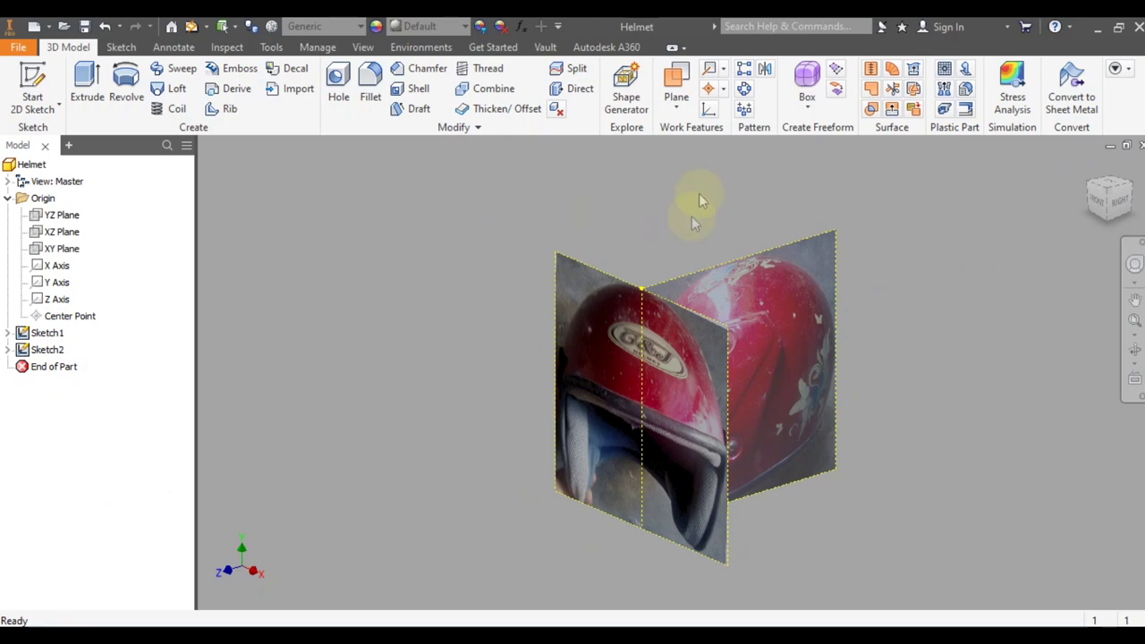
# Place a freeform sphere on the XZ plane at the origin and enlarge its radius to 108.250 mm
pyautogui.click(806, 107)
pyautogui.click(841, 235)
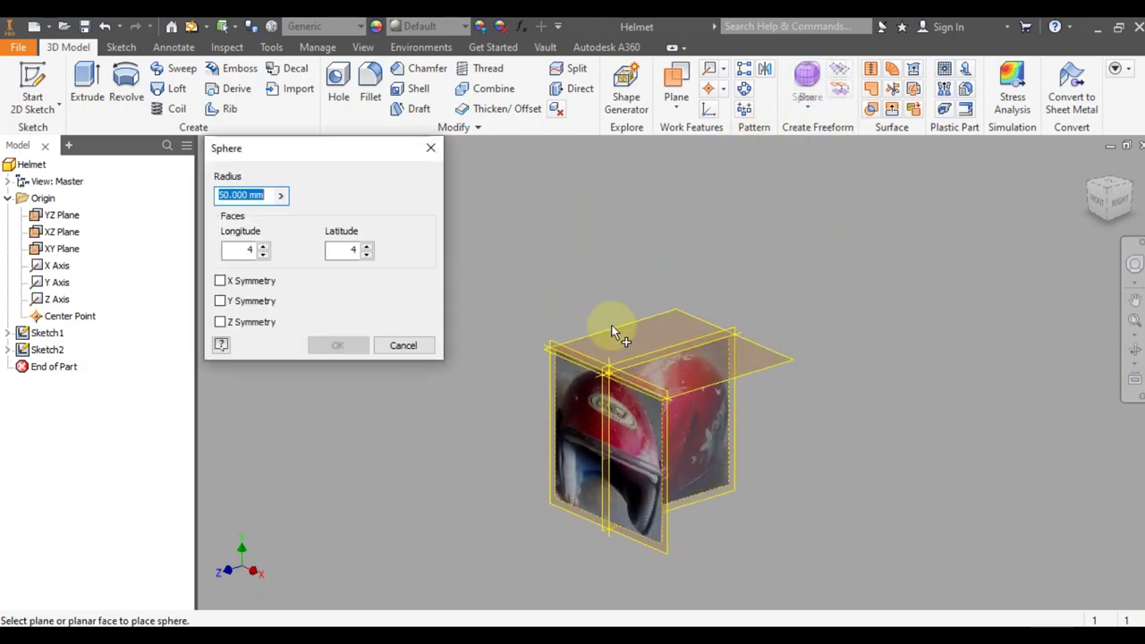
pyautogui.click(615, 358)
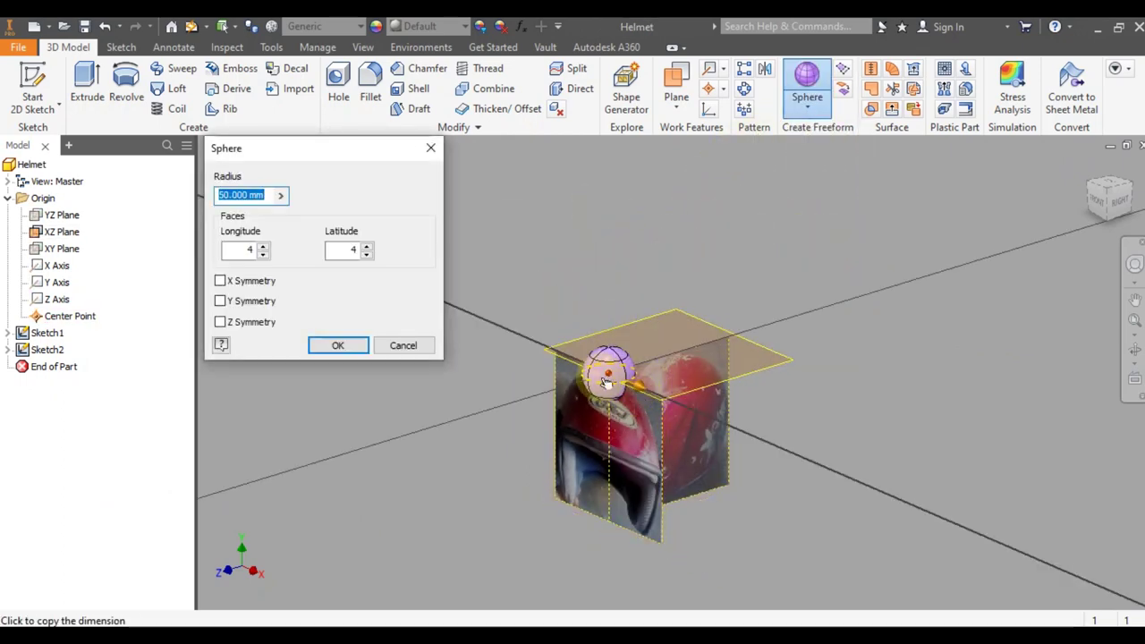
pyautogui.click(1100, 198)
pyautogui.moveTo(713, 366); pyautogui.dragTo(805, 368)
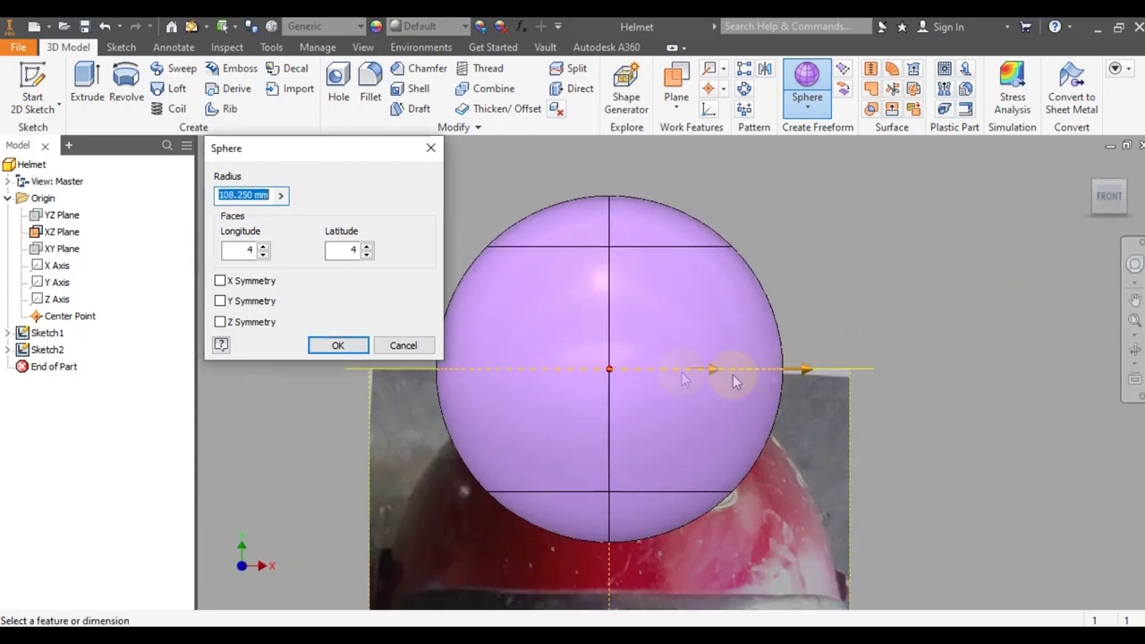
# Set the sphere's faces to 8 in longitude and 7 in latitude, and create the form
pyautogui.click(265, 246)
pyautogui.click(1110, 176)
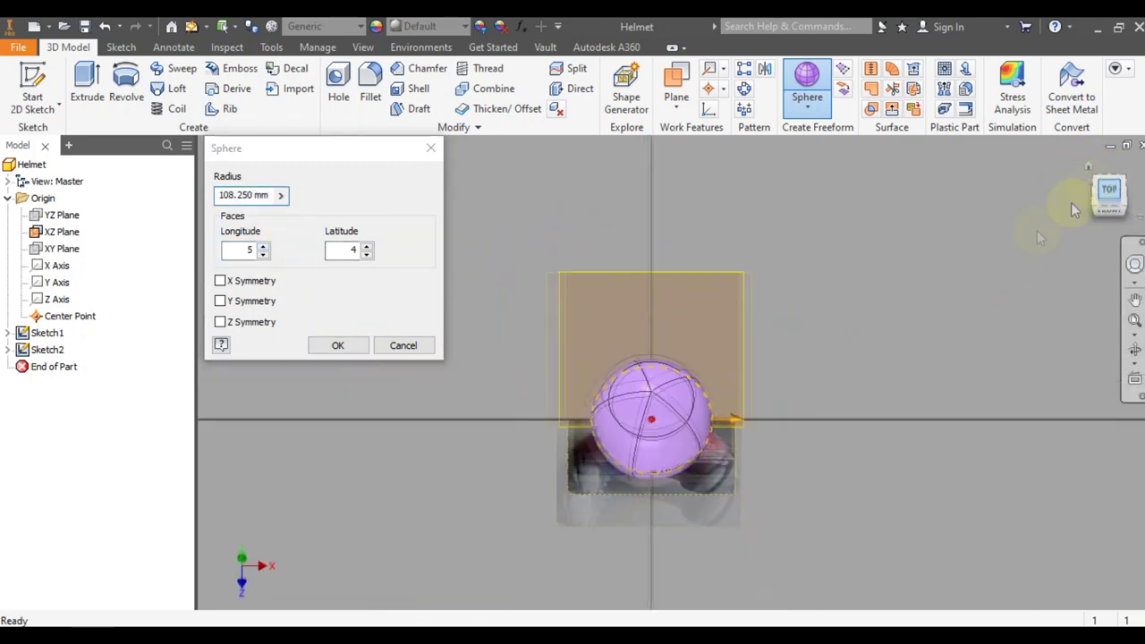
pyautogui.click(265, 247)
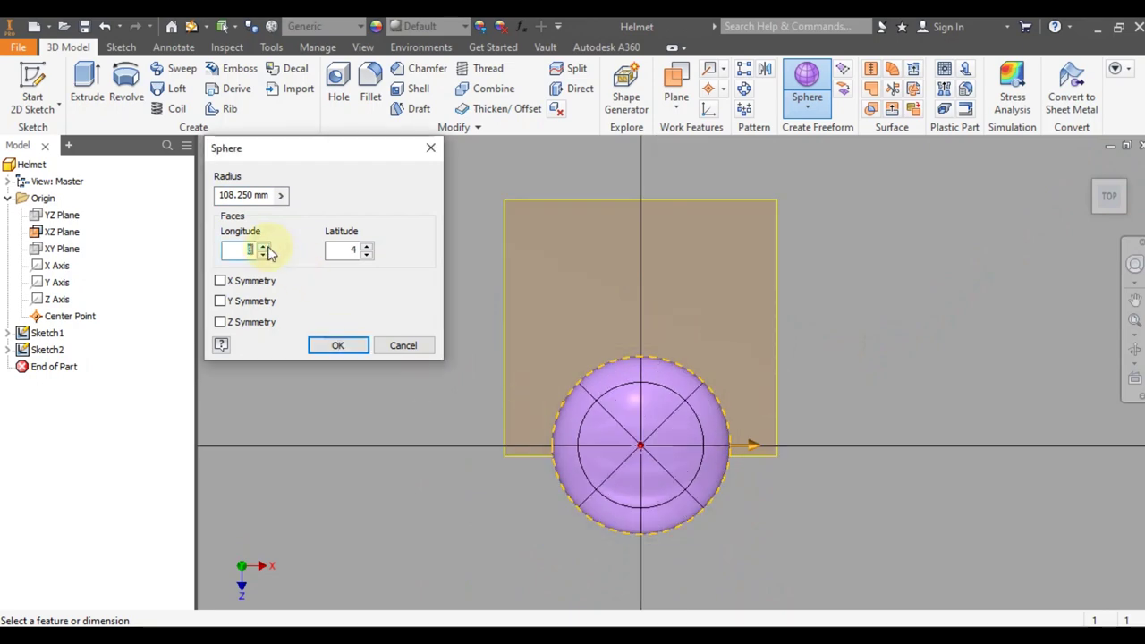
pyautogui.click(1091, 174)
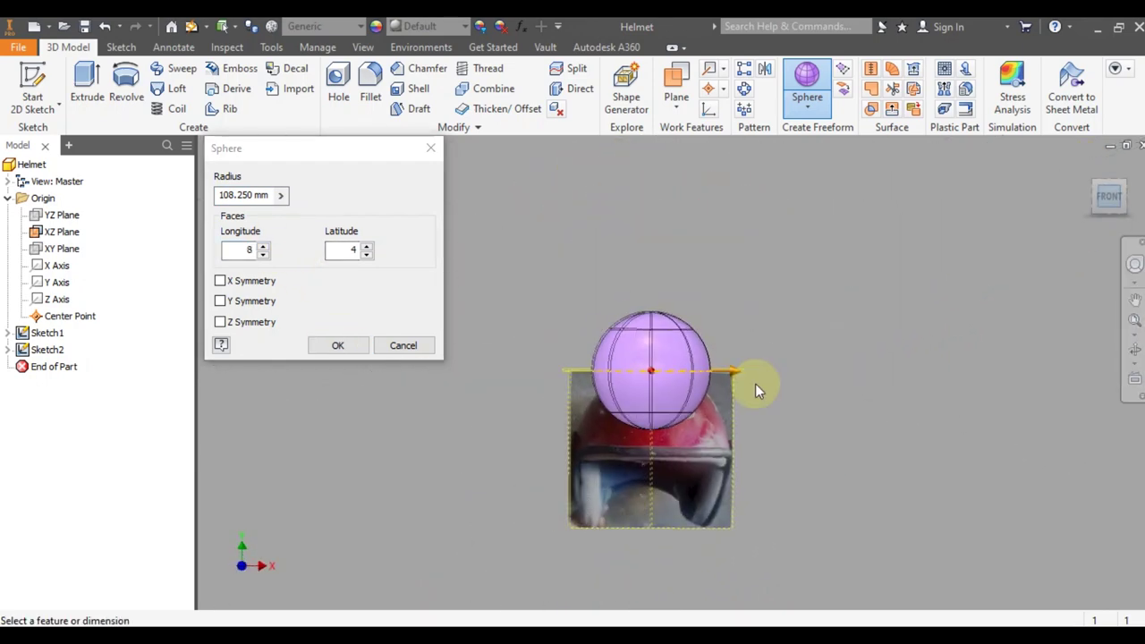
pyautogui.click(364, 249)
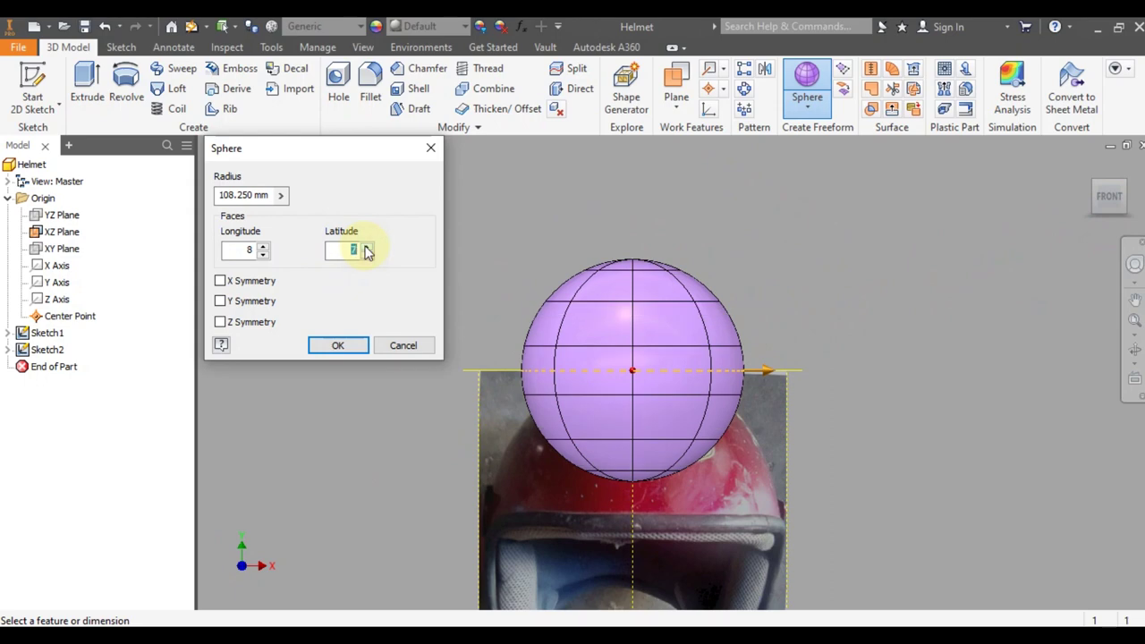
pyautogui.click(358, 343)
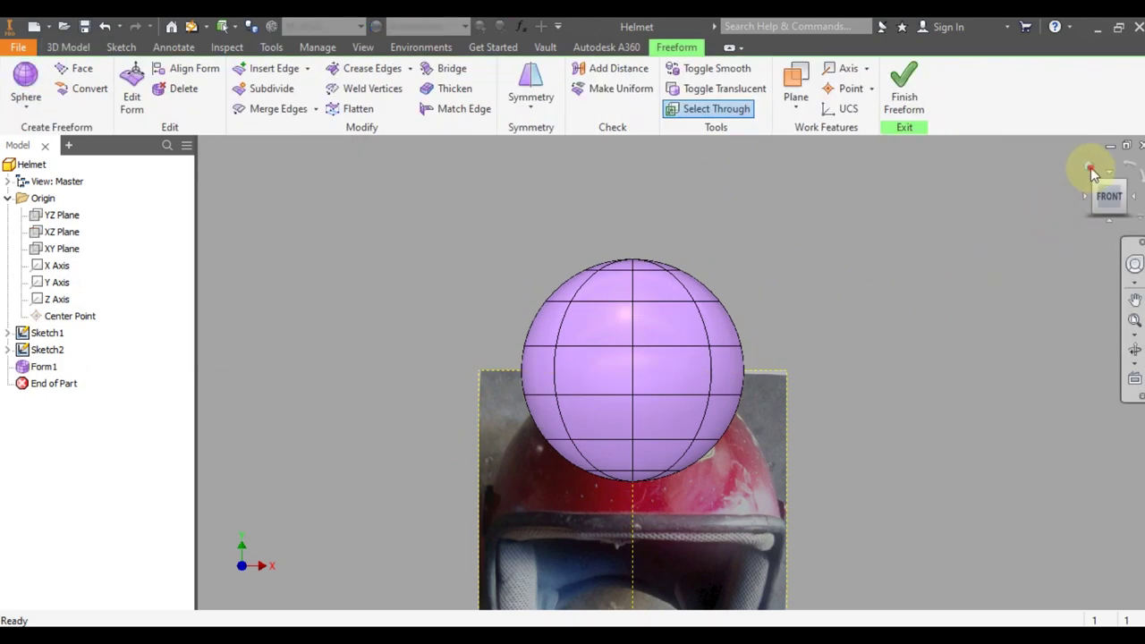
# Make the freeform sphere translucent in the right-side view of the helmet image
pyautogui.click(1089, 170)
pyautogui.click(1117, 198)
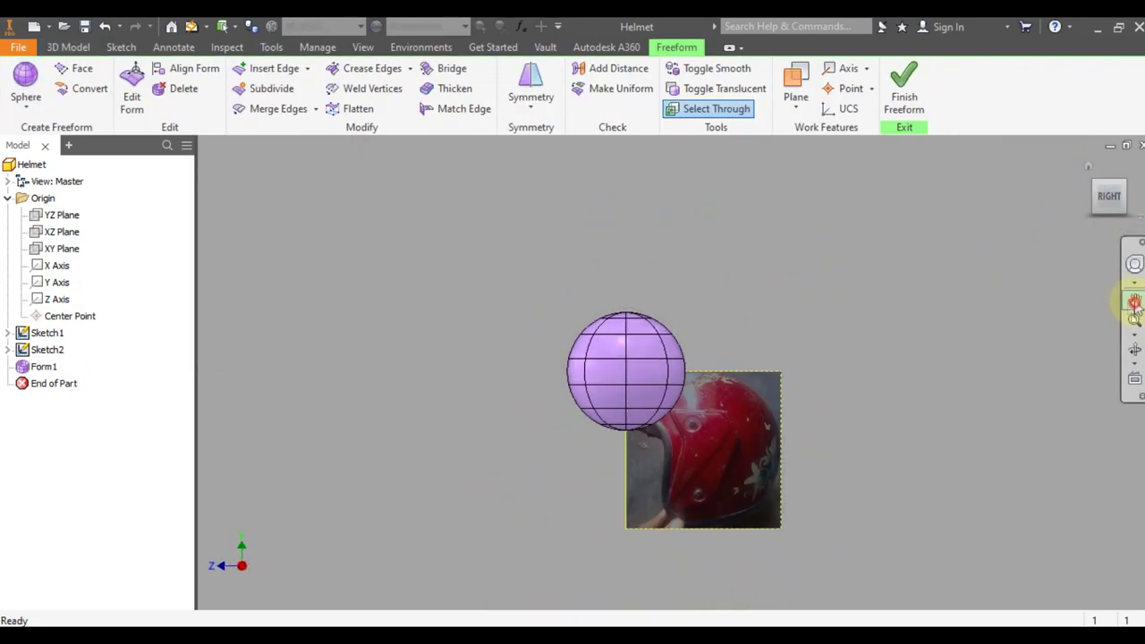
pyautogui.click(1133, 300)
pyautogui.scroll(3, 778, 291)
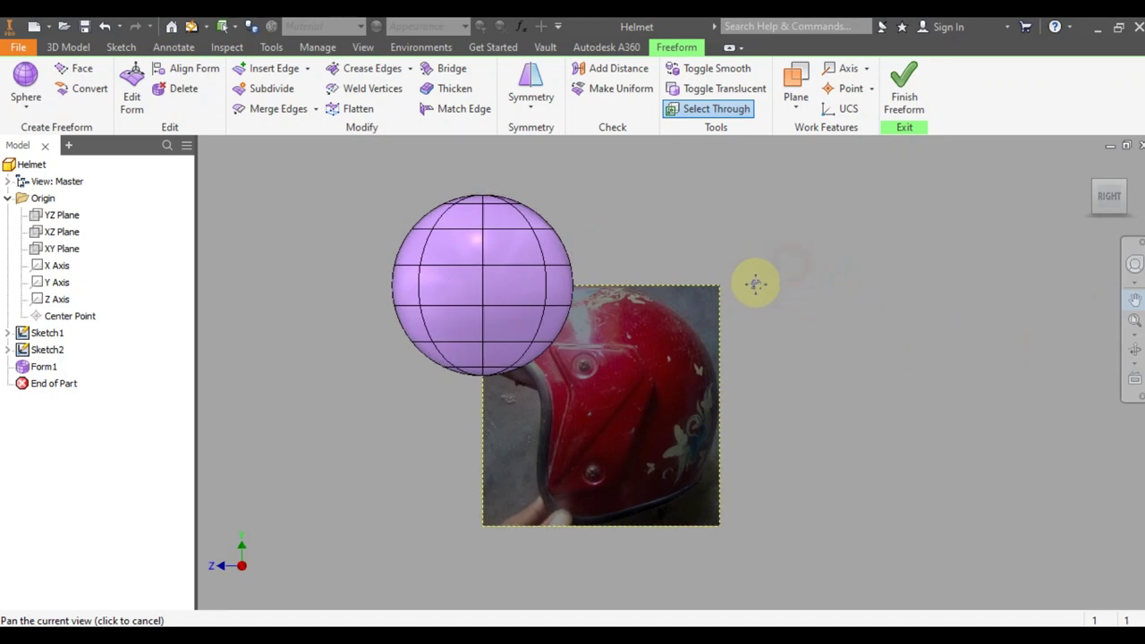
pyautogui.click(746, 93)
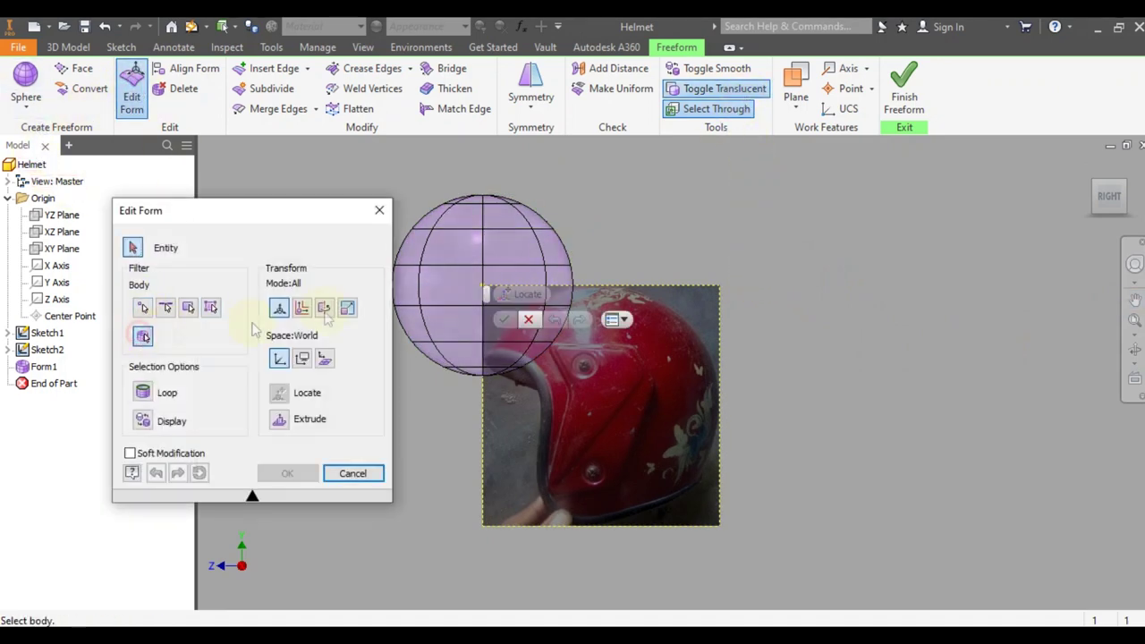
# Move the whole freeform body onto the helmet in the side image and scale it up uniformly to roughly match the shell
pyautogui.click(439, 240)
pyautogui.moveTo(439, 240); pyautogui.dragTo(593, 362)
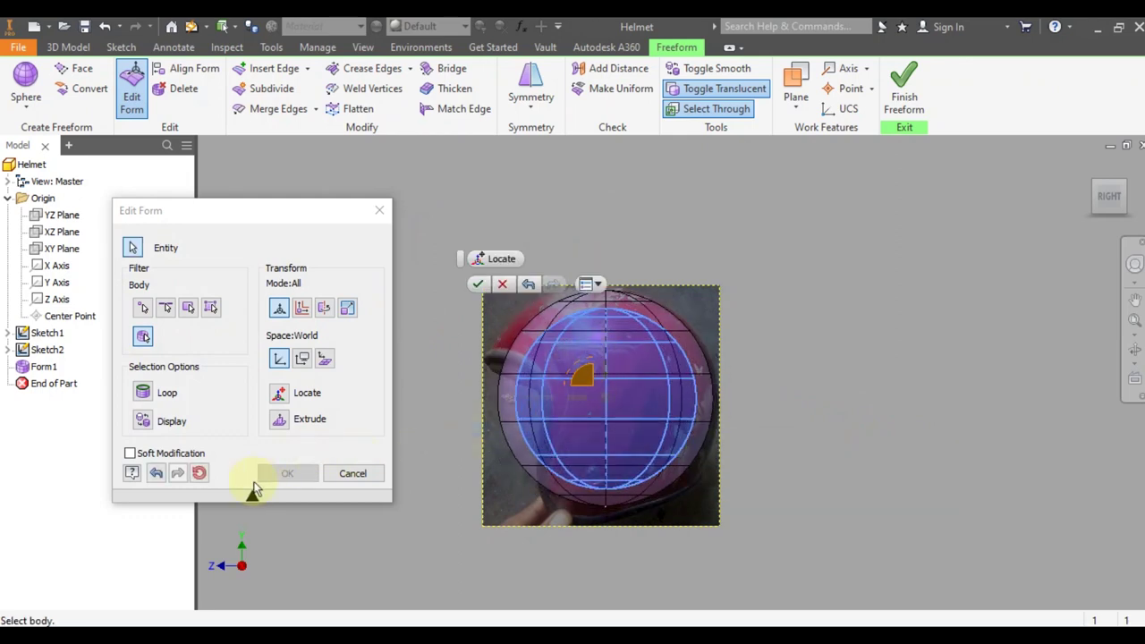
pyautogui.click(309, 475)
pyautogui.scroll(3, 811, 358)
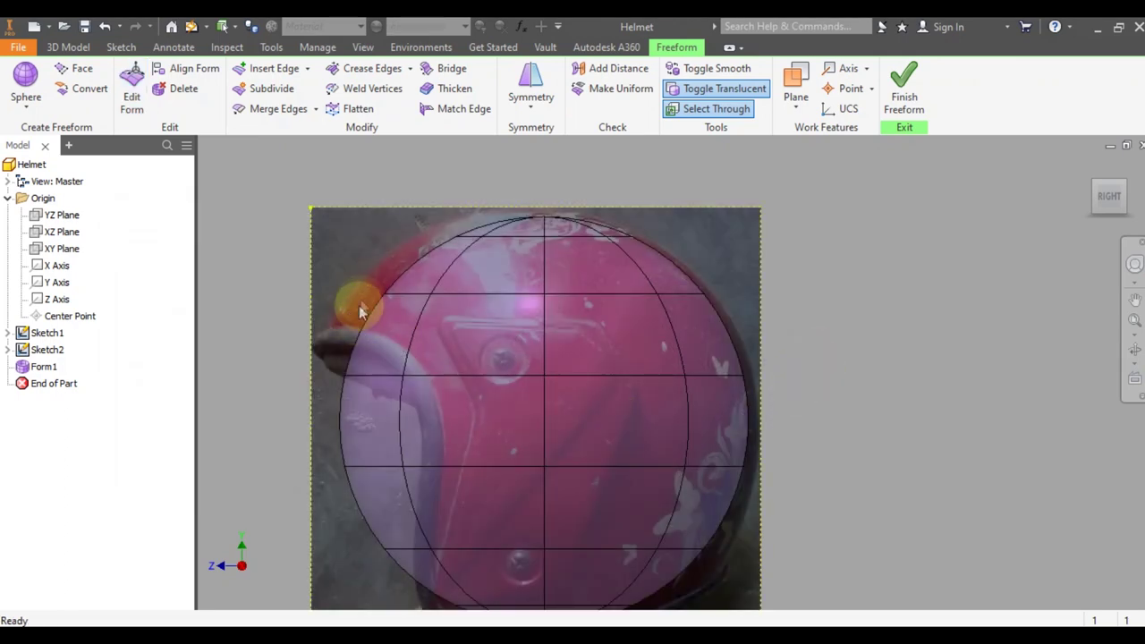
# Stretch the whole freeform body front to back along Z so it matches the helmet in the side image
pyautogui.scroll(-2, 420, 291)
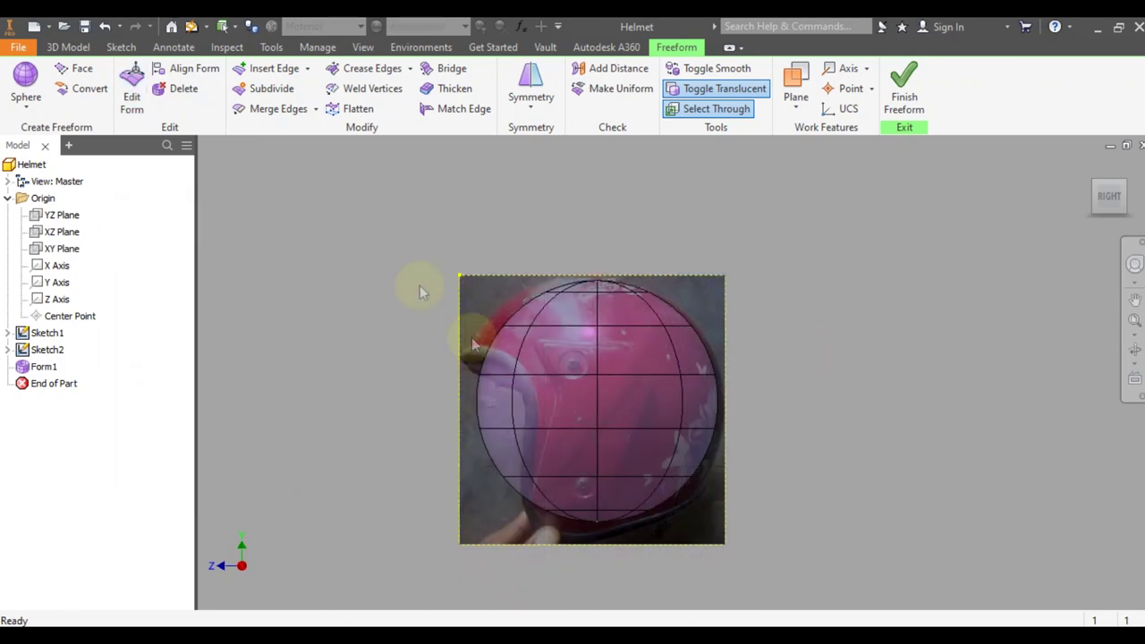
pyautogui.doubleClick(572, 324)
pyautogui.click(143, 336)
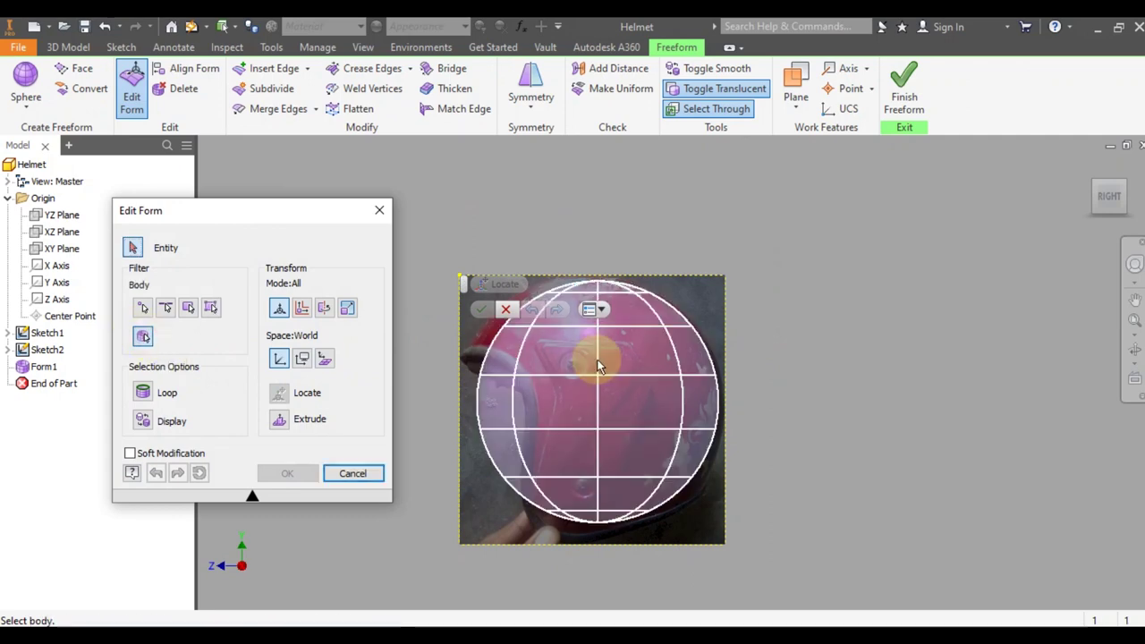
pyautogui.click(592, 376)
pyautogui.scroll(2, 599, 389)
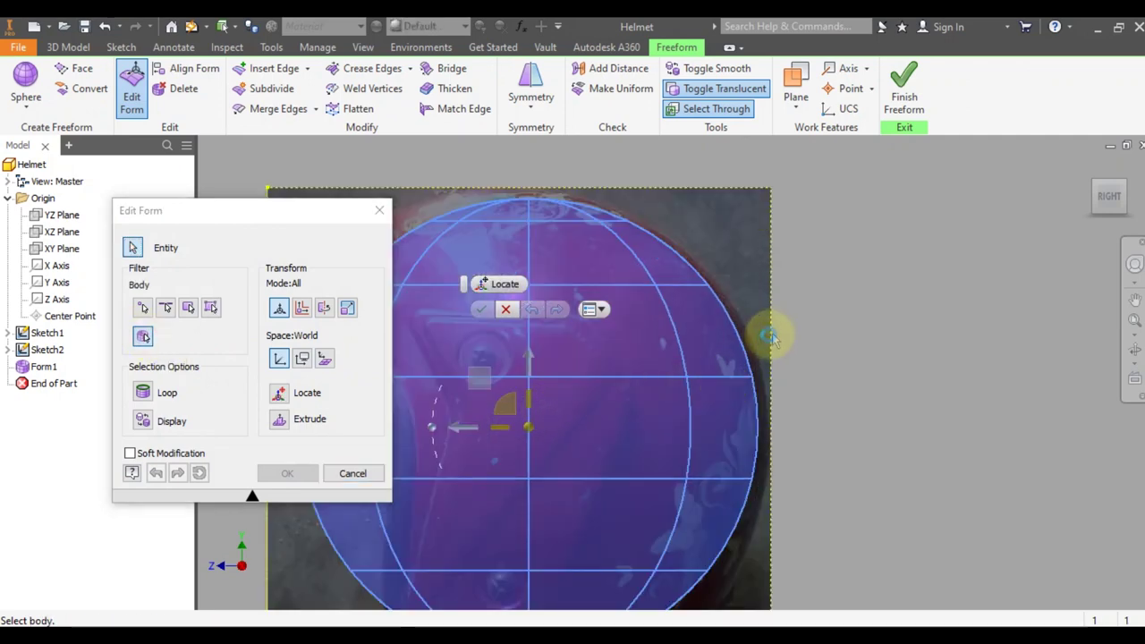
pyautogui.scroll(-2, 675, 372)
pyautogui.moveTo(579, 374); pyautogui.dragTo(581, 374)
pyautogui.moveTo(501, 413); pyautogui.dragTo(547, 415)
pyautogui.click(416, 474)
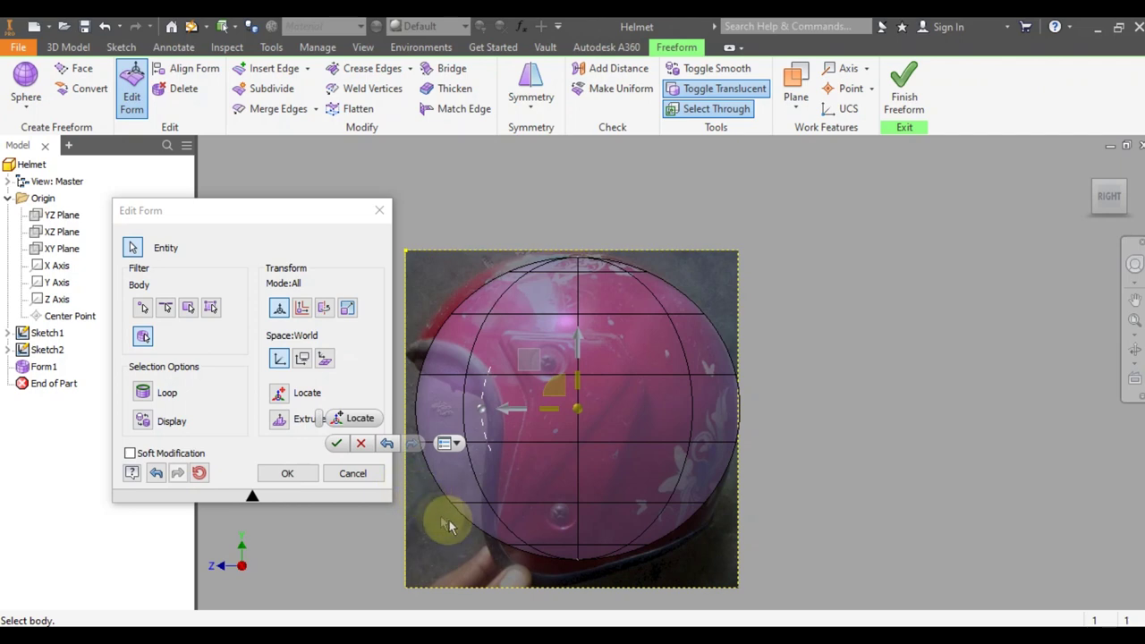
pyautogui.click(287, 473)
# Move the front column of faces forward along Z, just past the edge of the side image
pyautogui.moveTo(814, 367); pyautogui.dragTo(837, 336, button='middle')
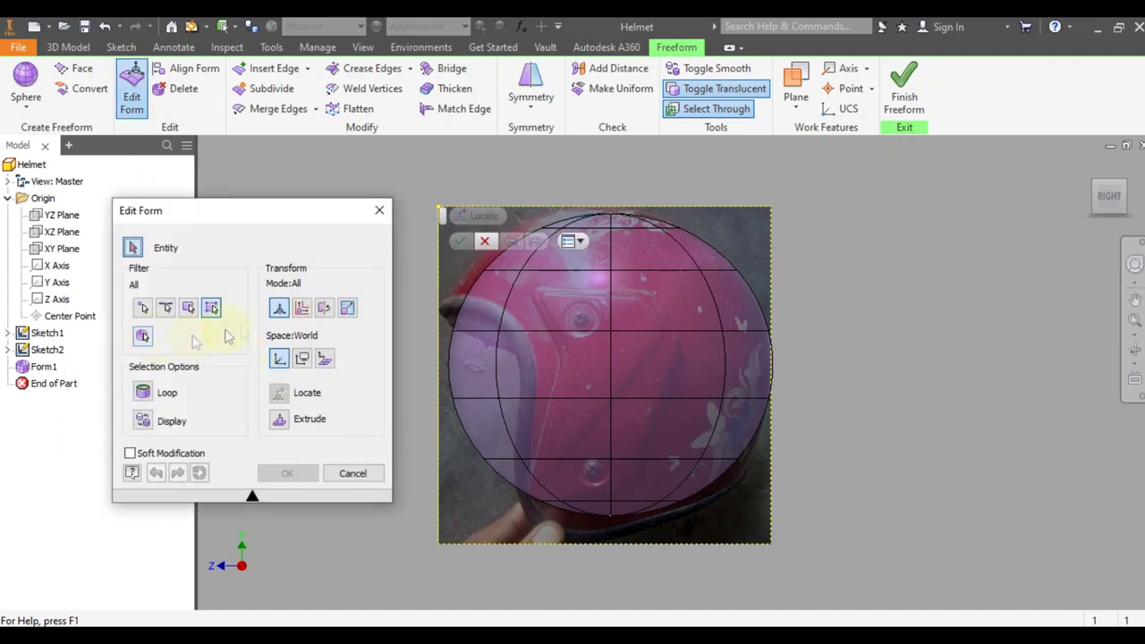
pyautogui.click(380, 212)
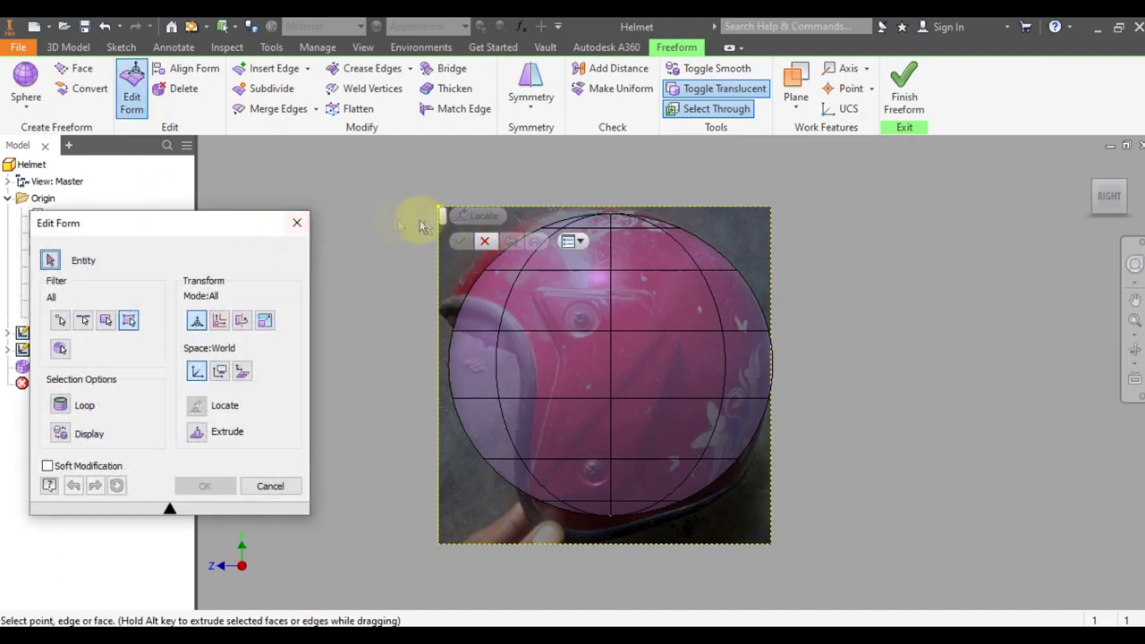
pyautogui.moveTo(422, 238); pyautogui.dragTo(577, 536)
pyautogui.moveTo(408, 199); pyautogui.dragTo(573, 548)
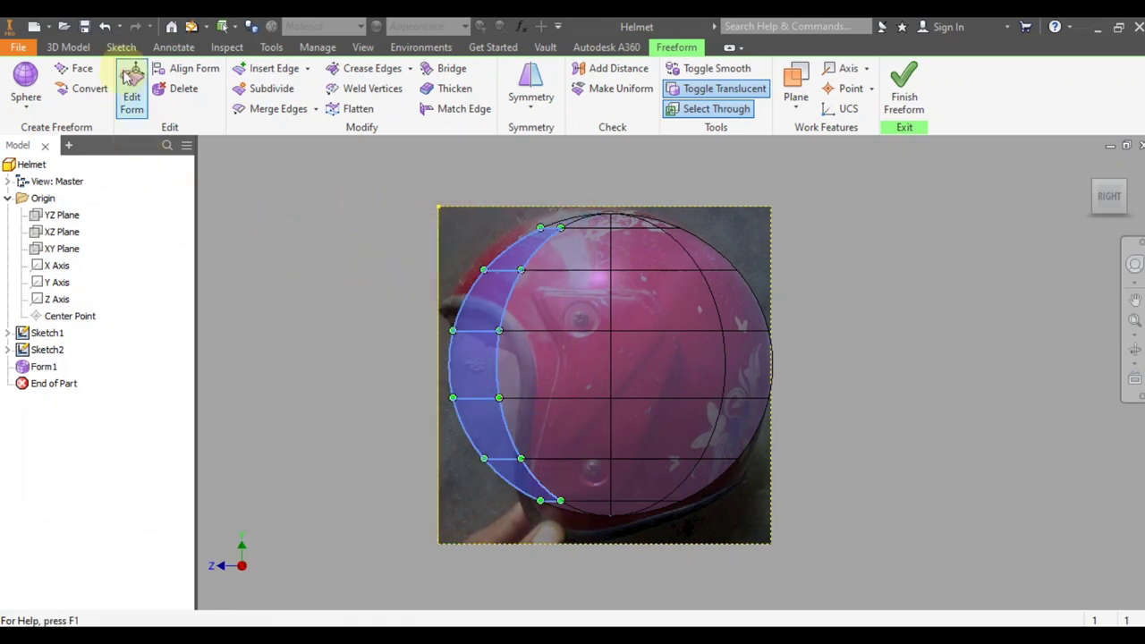
pyautogui.moveTo(438, 366); pyautogui.dragTo(421, 365)
pyautogui.click(220, 486)
# Raise the top cap of faces slightly so it meets the crown of the helmet in the side image
pyautogui.moveTo(476, 183); pyautogui.dragTo(760, 265)
pyautogui.click(133, 81)
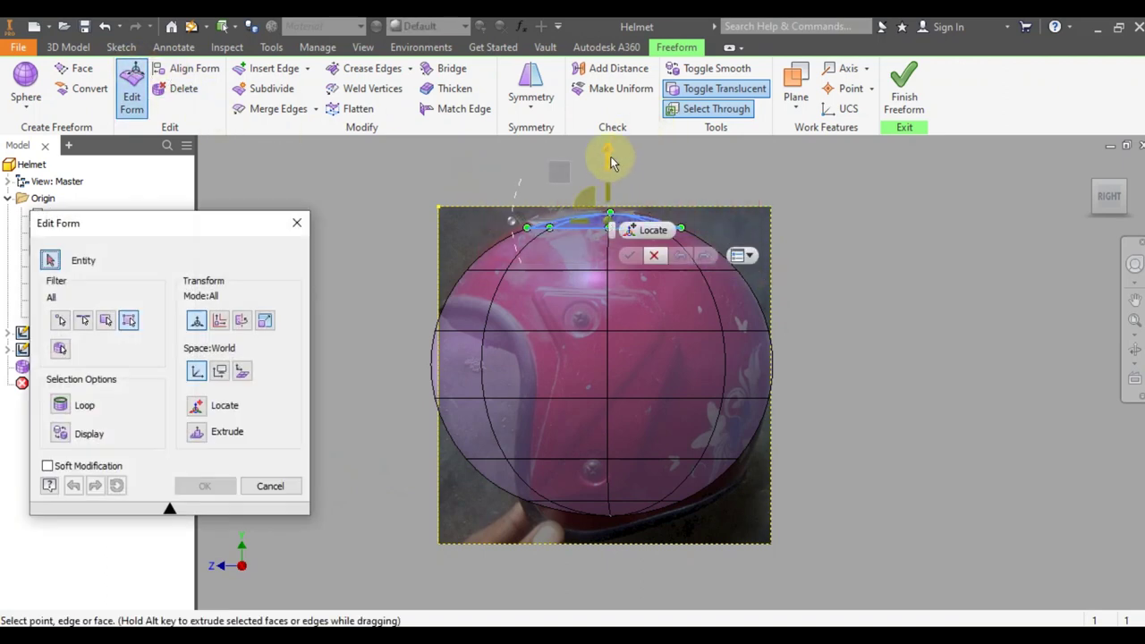
pyautogui.moveTo(614, 151); pyautogui.dragTo(613, 158)
pyautogui.click(627, 196)
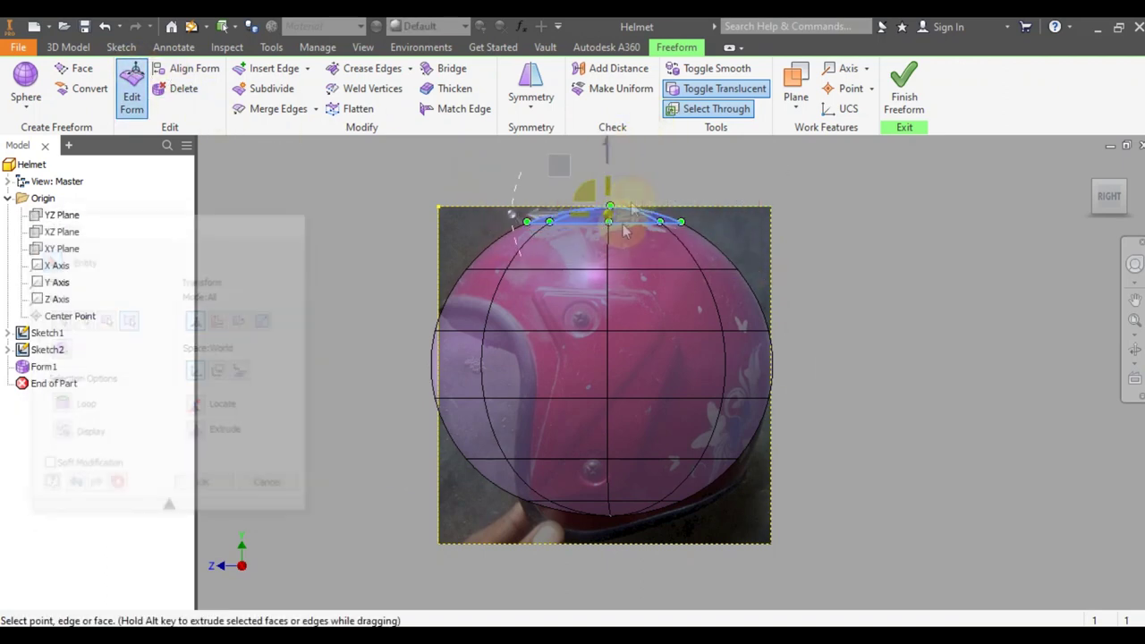
# Pull the lowest two rows of faces down about 23 mm along Y to the bottom edge of the side image
pyautogui.moveTo(880, 375); pyautogui.dragTo(878, 304, button='middle')
pyautogui.moveTo(456, 495); pyautogui.dragTo(756, 357)
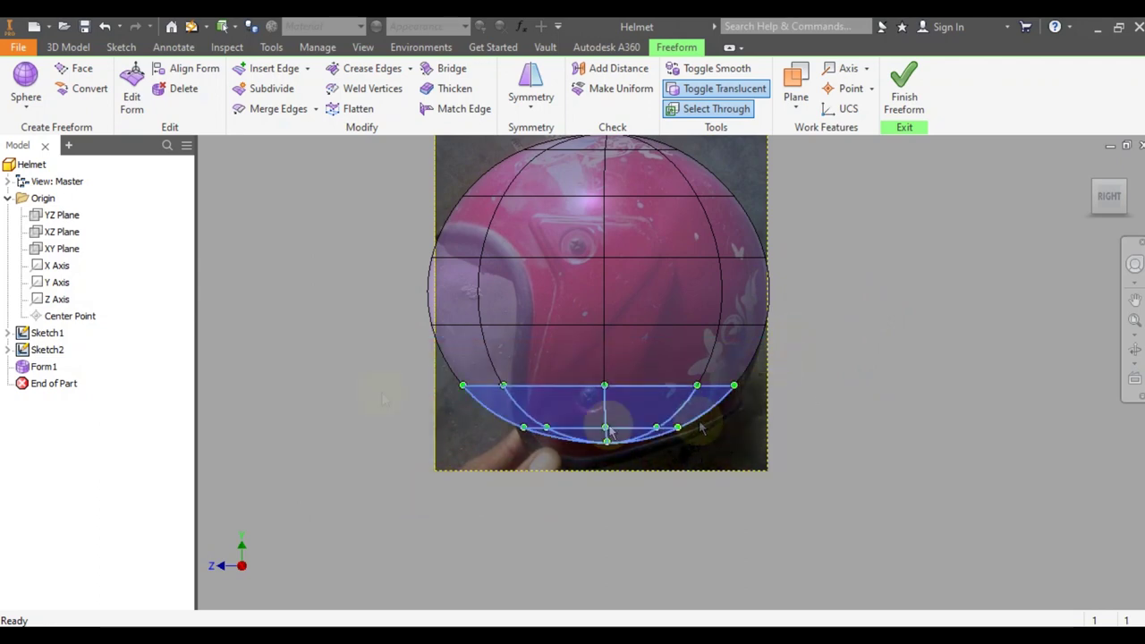
pyautogui.click(133, 80)
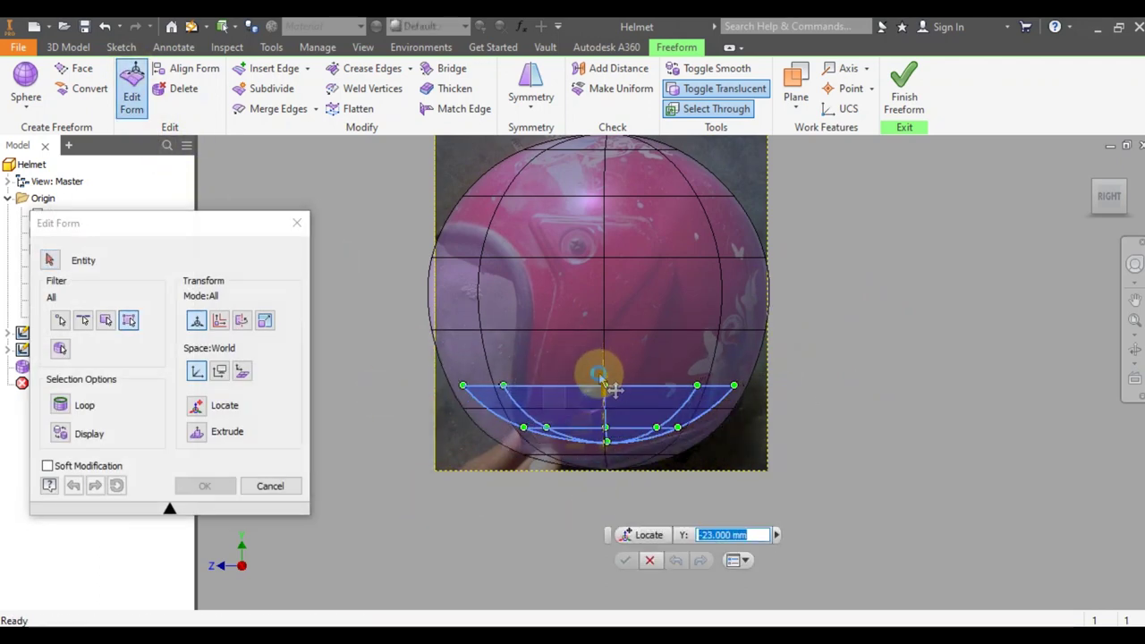
pyautogui.moveTo(599, 376); pyautogui.dragTo(599, 402)
pyautogui.click(208, 486)
pyautogui.click(250, 491)
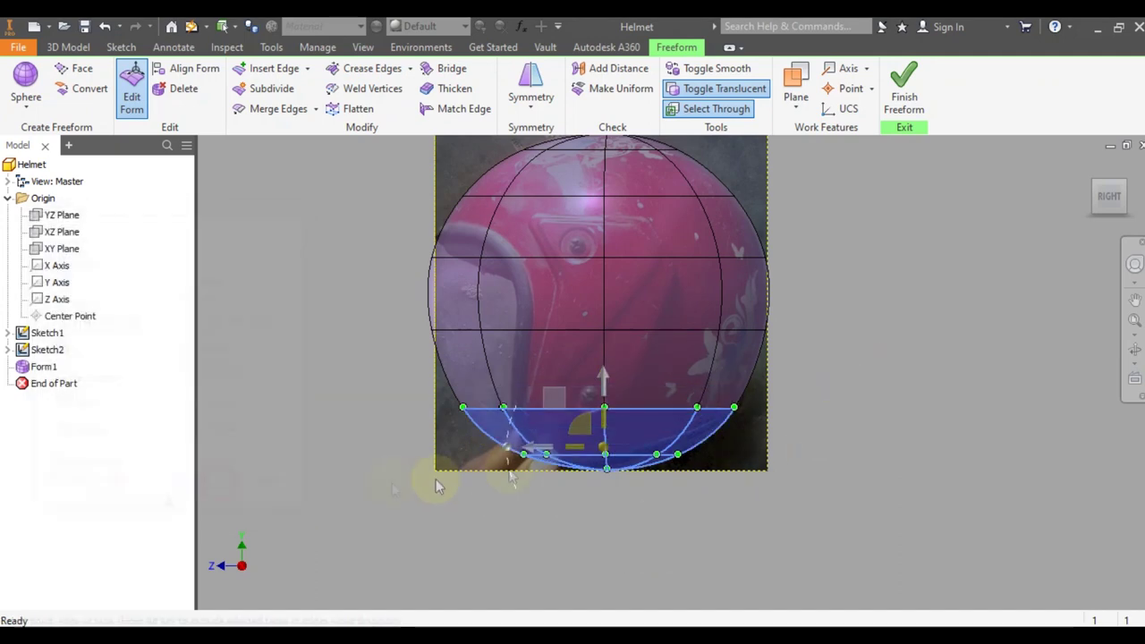
# Apply Symmetry in the back view using the two adjacent upper faces on either side of the form's centre line
pyautogui.click(1084, 170)
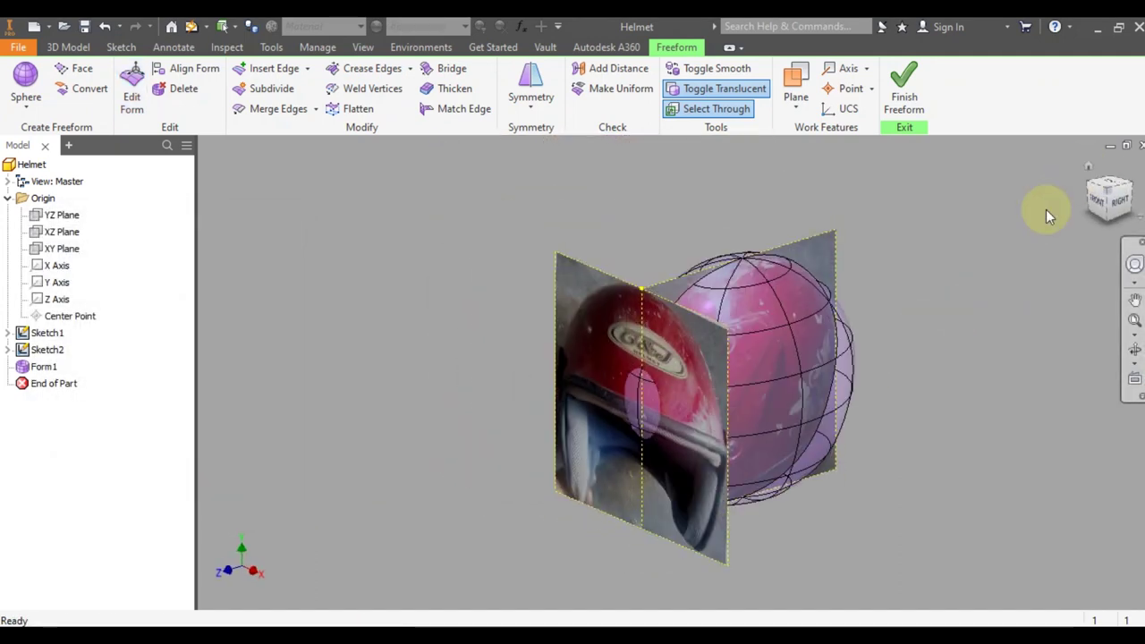
pyautogui.click(1116, 204)
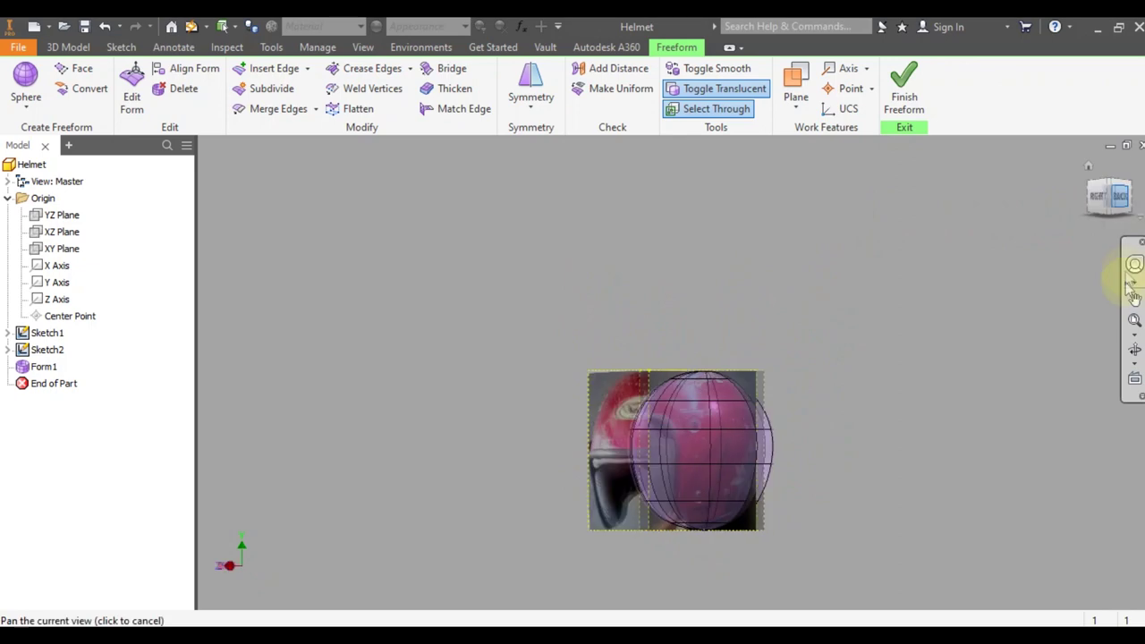
pyautogui.click(932, 367)
pyautogui.moveTo(934, 361); pyautogui.dragTo(914, 265, button='middle')
pyautogui.scroll(-3, 891, 310)
pyautogui.moveTo(897, 305); pyautogui.dragTo(842, 336, button='middle')
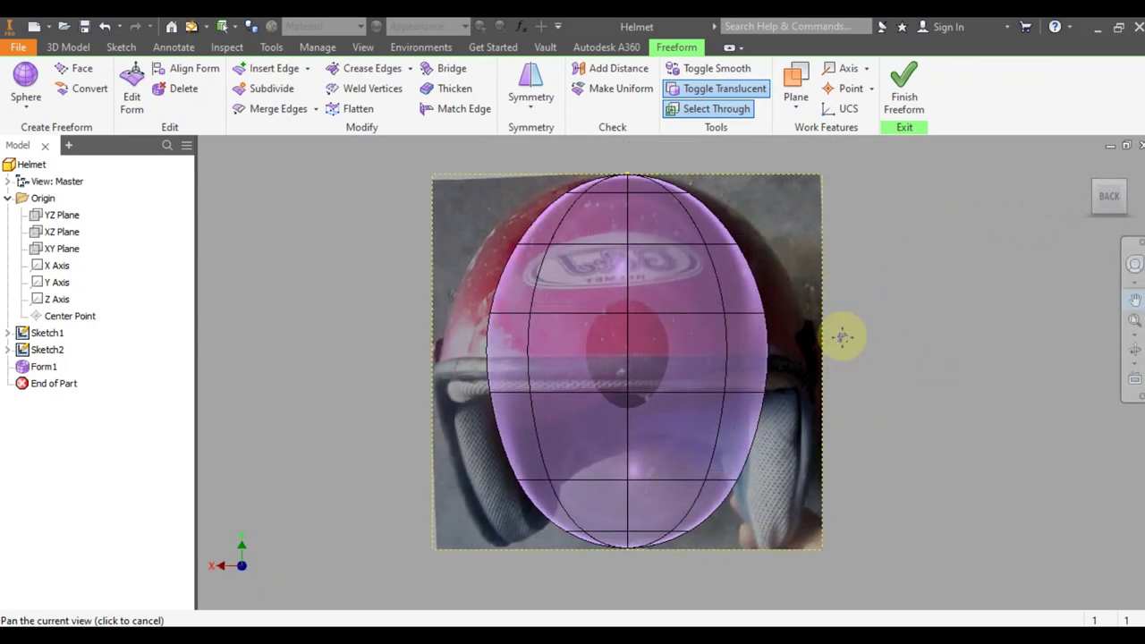
pyautogui.click(530, 90)
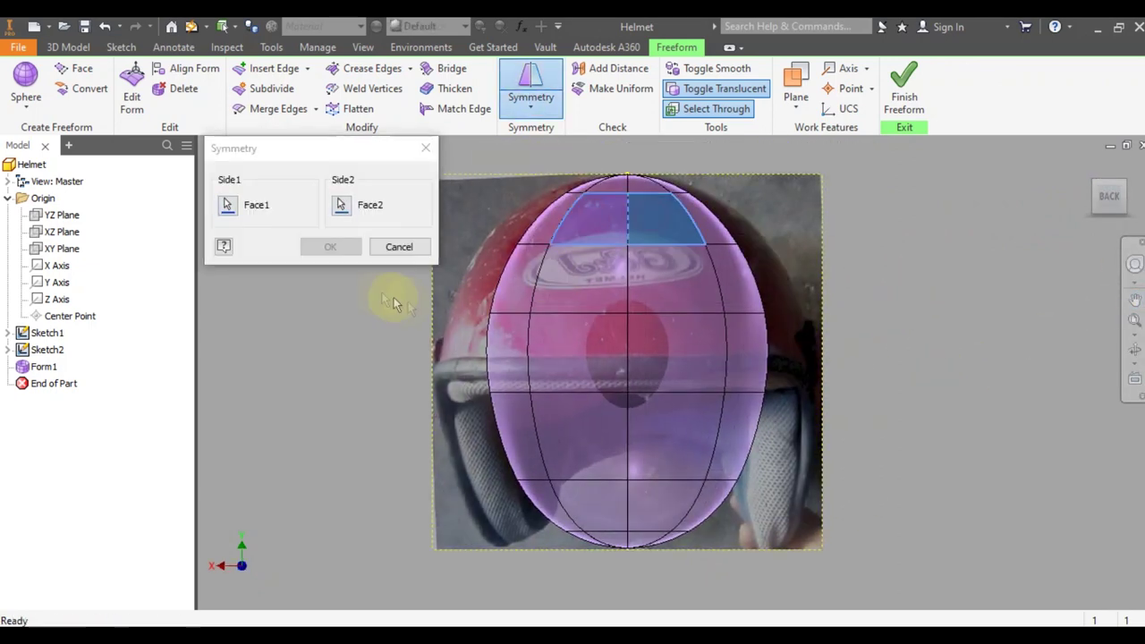
pyautogui.click(345, 249)
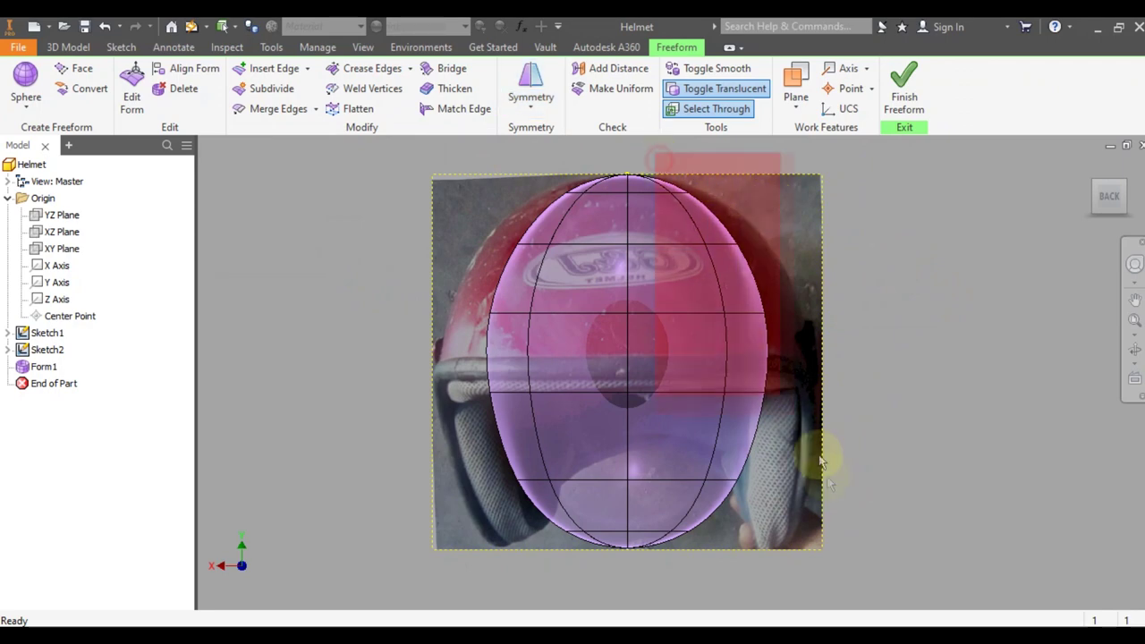
# Move the outer column of side faces outward about 29 mm along X to widen the form symmetrically
pyautogui.moveTo(791, 411); pyautogui.dragTo(846, 566)
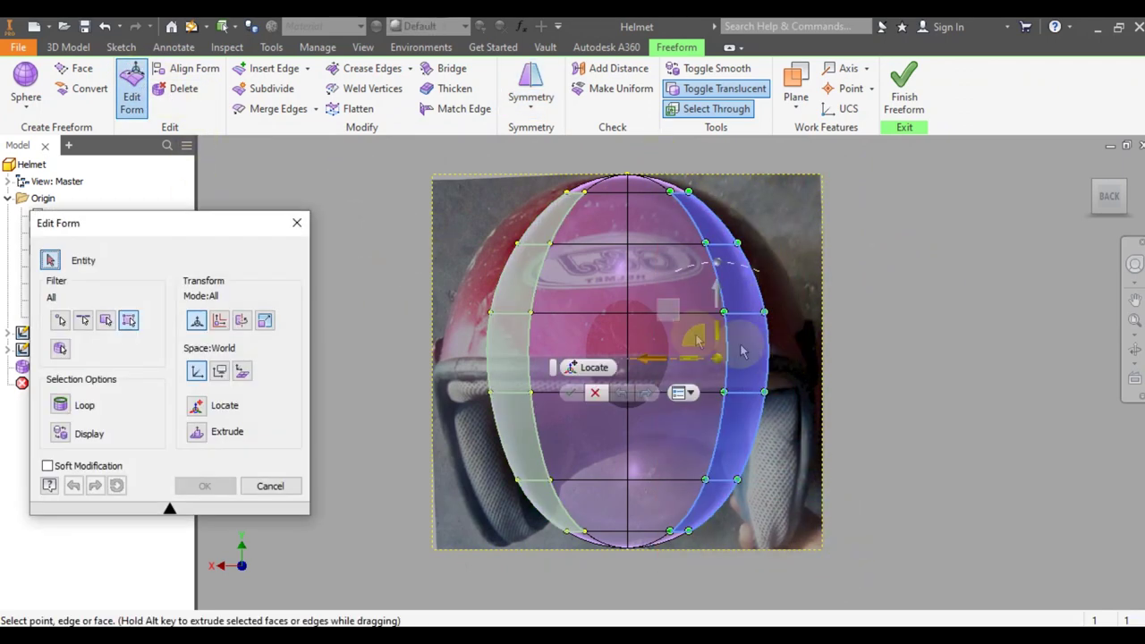
pyautogui.moveTo(651, 359); pyautogui.dragTo(686, 358)
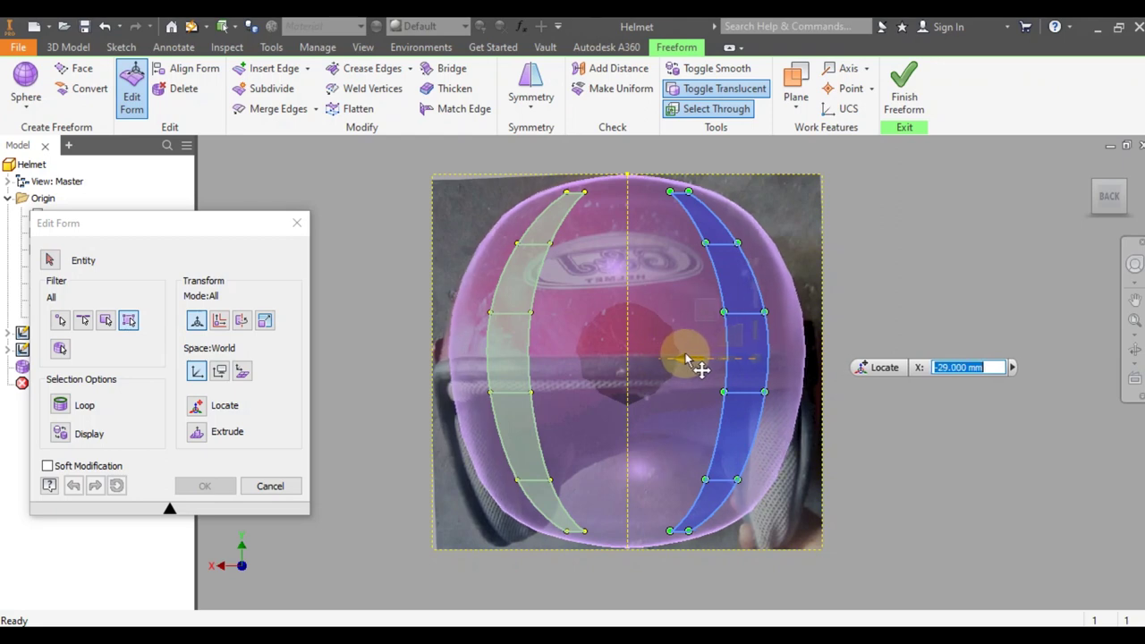
pyautogui.click(205, 486)
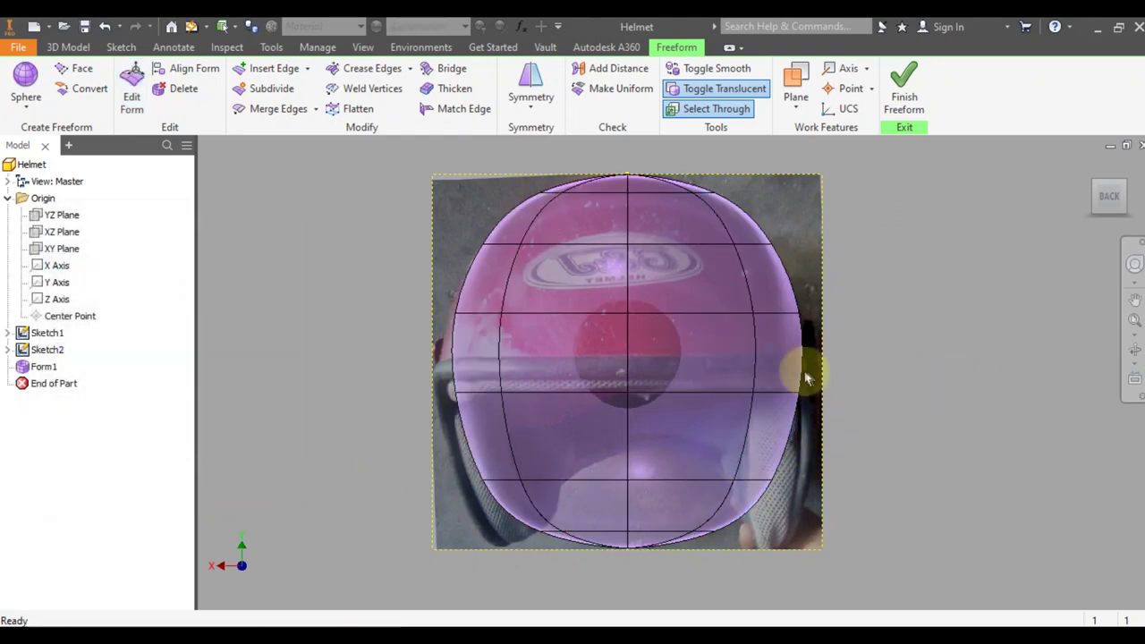
# Select the middle side faces around the loop below the form's mid-height and move them outward along X
pyautogui.moveTo(695, 360); pyautogui.dragTo(694, 359)
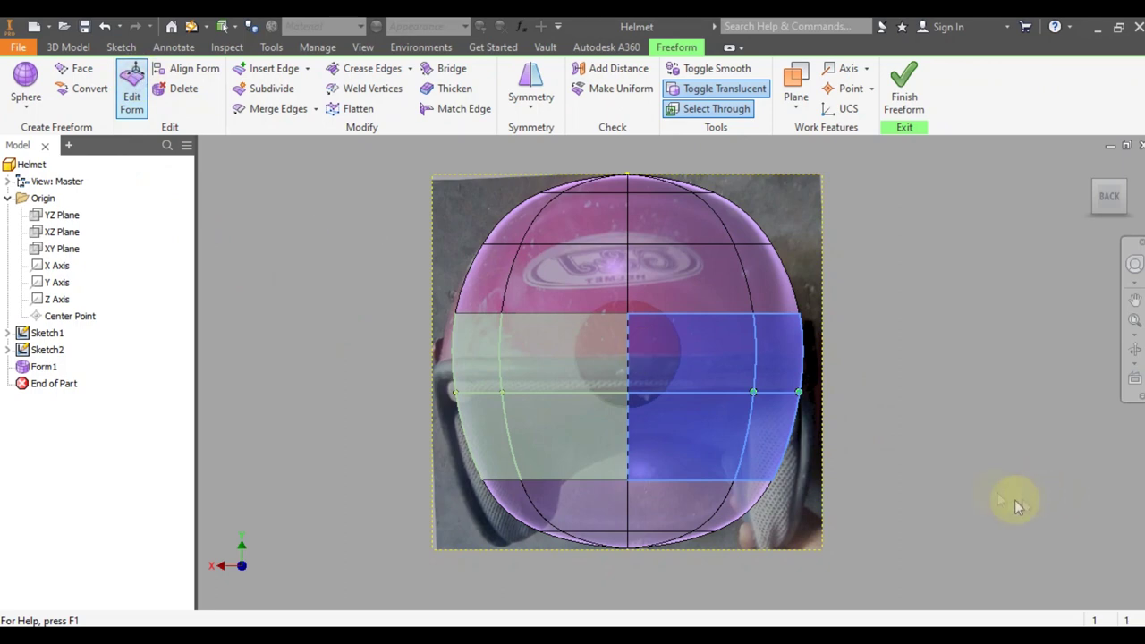
pyautogui.click(670, 395)
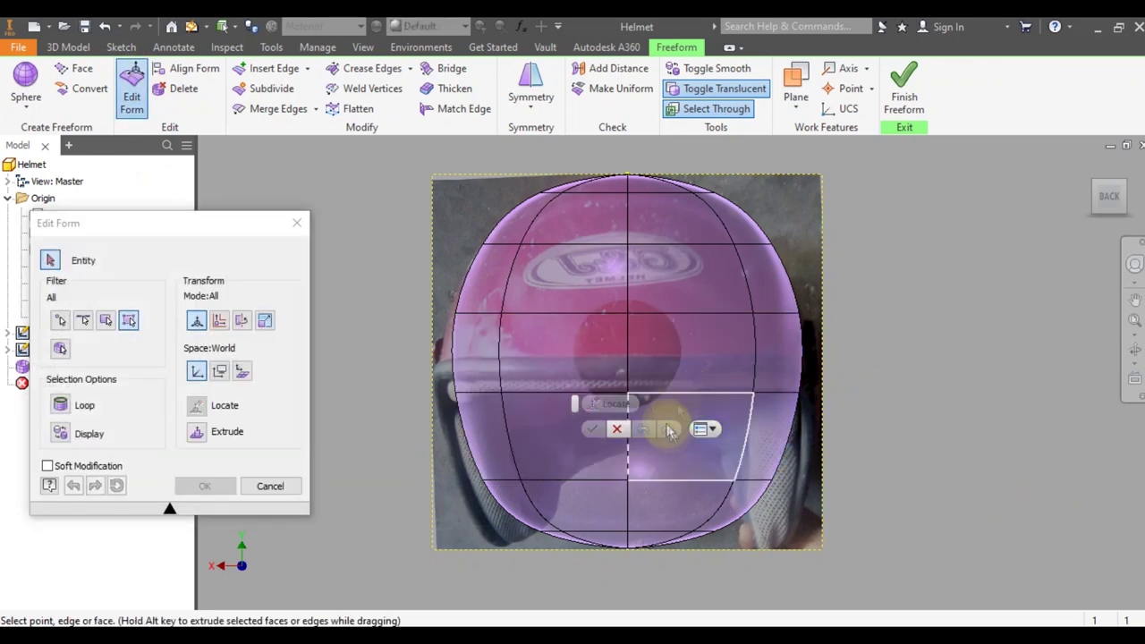
pyautogui.moveTo(872, 432); pyautogui.dragTo(312, 308)
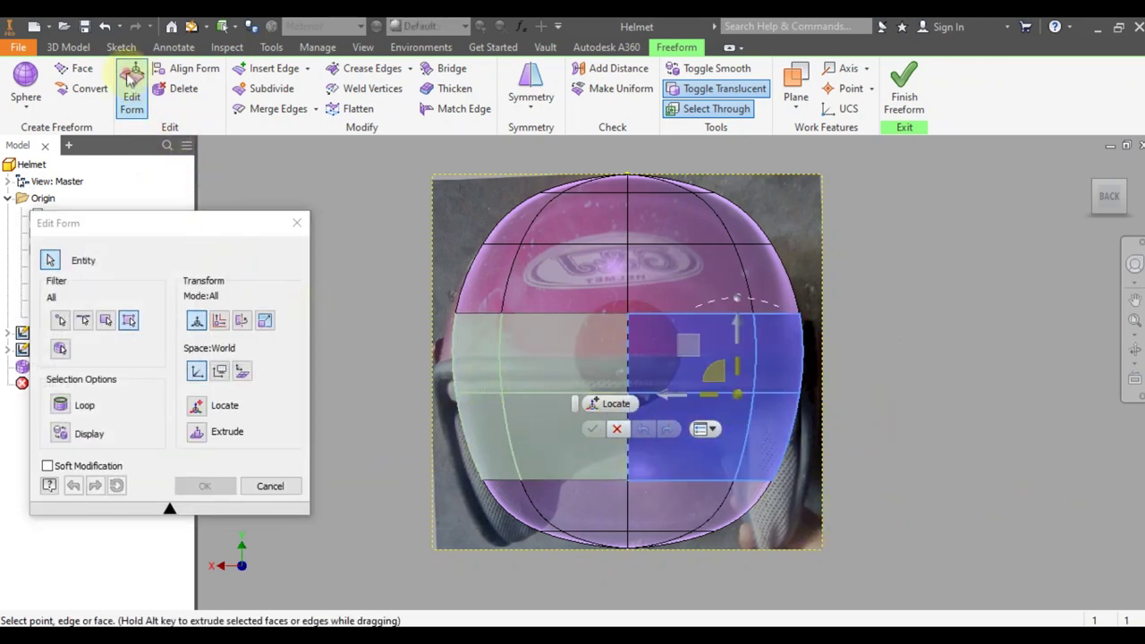
pyautogui.click(128, 75)
pyautogui.moveTo(673, 399); pyautogui.dragTo(683, 400)
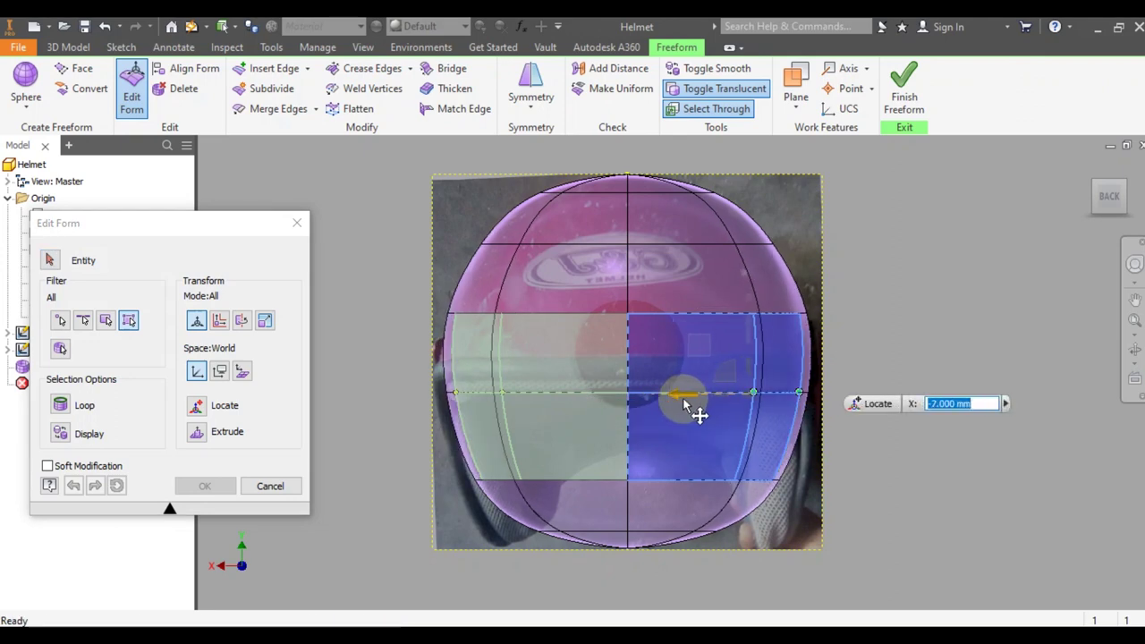
pyautogui.click(855, 429)
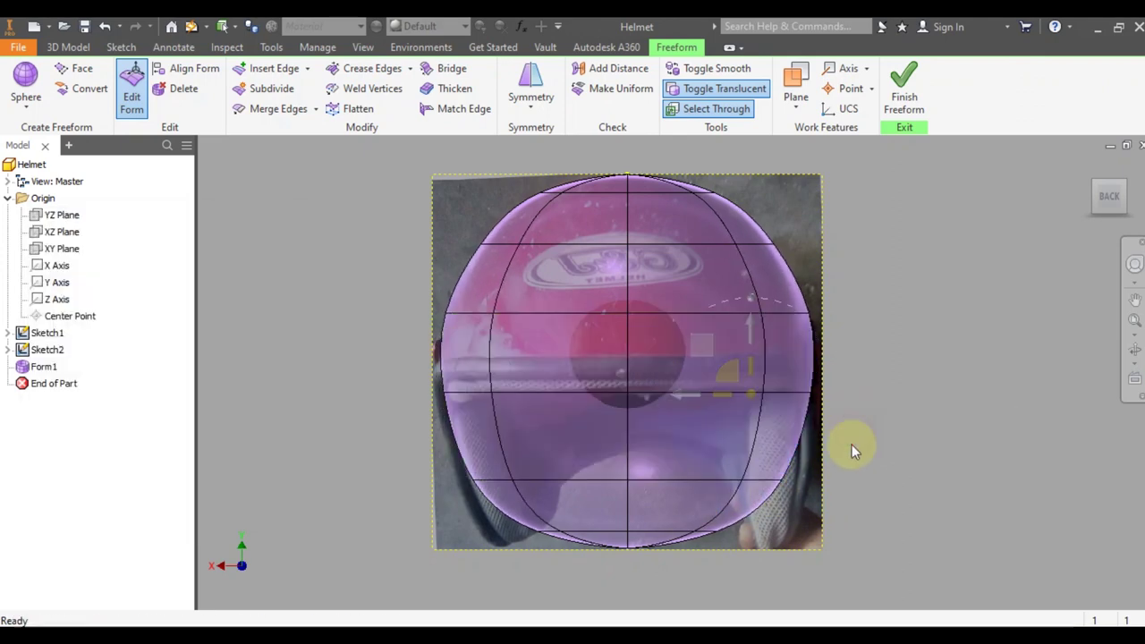
# Pull the bottom rows of faces down along Y in the back view, past the lower edge of the front image
pyautogui.moveTo(851, 447); pyautogui.dragTo(859, 396, button='middle')
pyautogui.moveTo(432, 529); pyautogui.dragTo(850, 421)
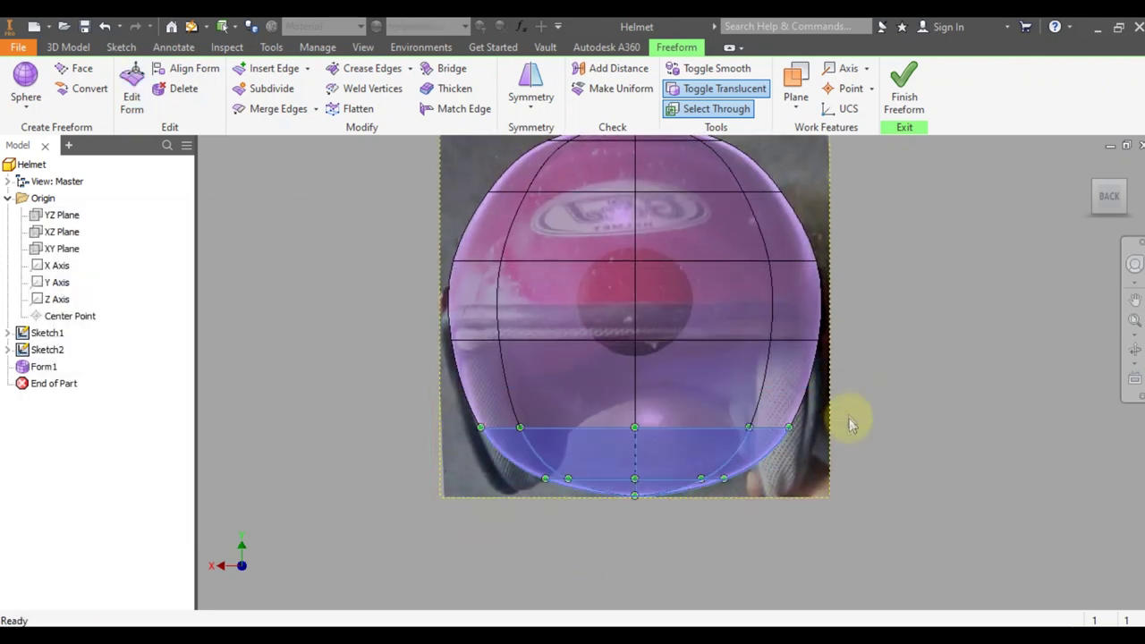
pyautogui.click(132, 85)
pyautogui.moveTo(649, 421); pyautogui.dragTo(653, 452)
pyautogui.click(204, 486)
# Widen the horizontal edge loop below the form's mid-height along X to reach the helmet's sides
pyautogui.moveTo(408, 296); pyautogui.dragTo(872, 365)
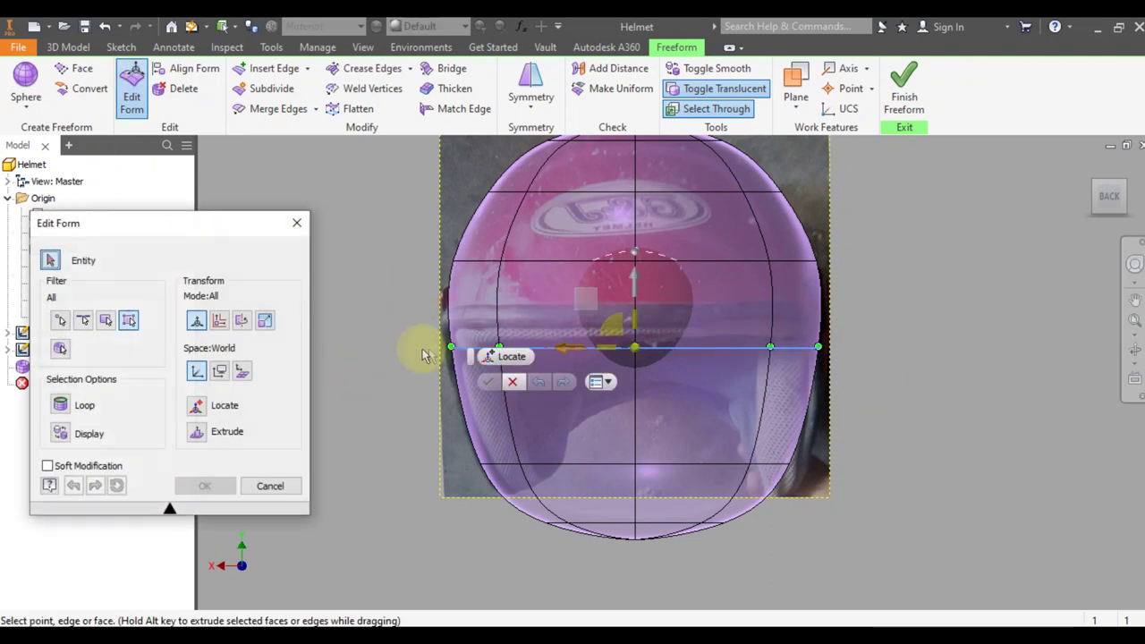
pyautogui.moveTo(567, 352)
pyautogui.mouseDown()
pyautogui.moveTo(556, 351)
pyautogui.moveTo(585, 349)
pyautogui.mouseUp()
pyautogui.click(207, 485)
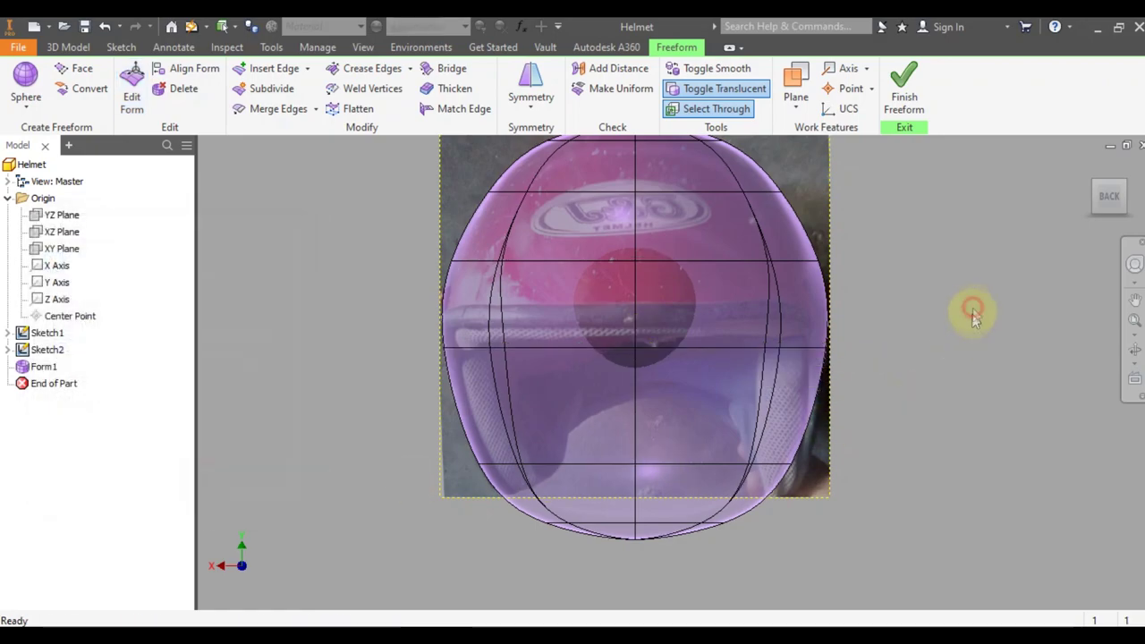
# Check the form from an angled view and finish the freeform to turn it into a solid body
pyautogui.click(1134, 351)
pyautogui.moveTo(945, 346); pyautogui.dragTo(862, 350)
pyautogui.rightClick(887, 321)
pyautogui.click(945, 321)
pyautogui.click(1089, 170)
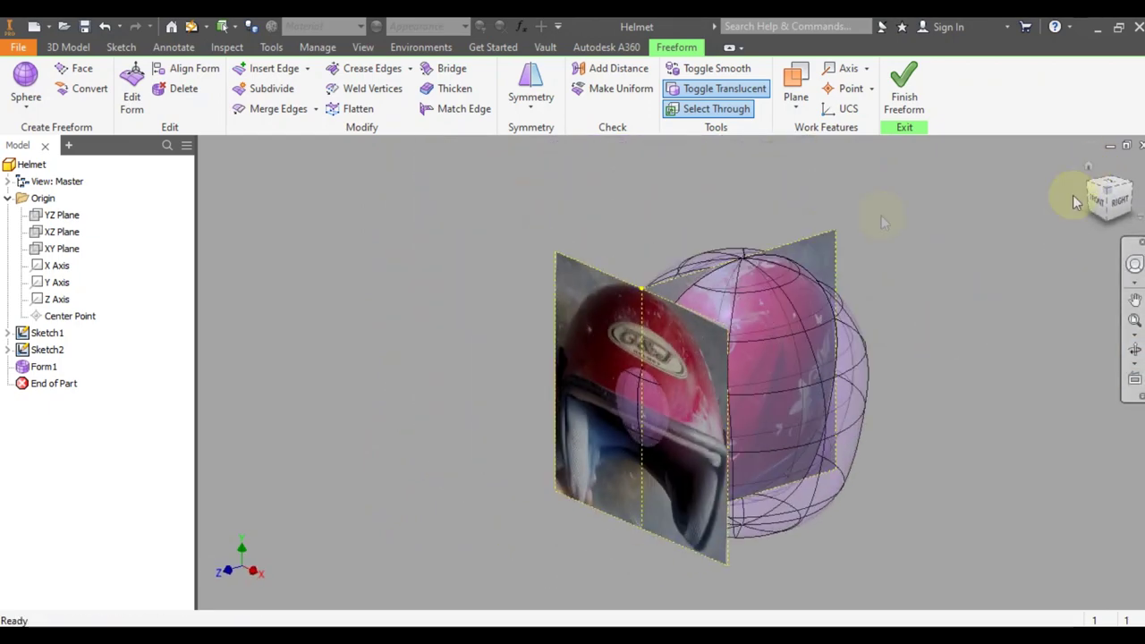
pyautogui.click(905, 90)
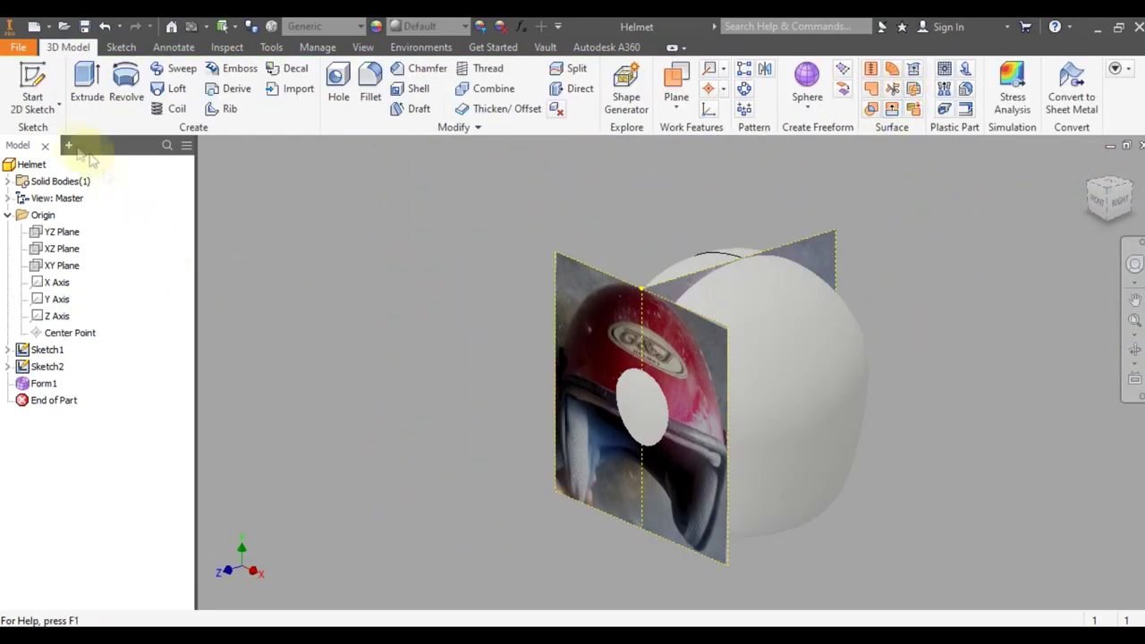
# Create a work plane offset from the YZ Plane, placed outside the right side of the helmet body
pyautogui.click(676, 103)
pyautogui.click(679, 170)
pyautogui.click(69, 233)
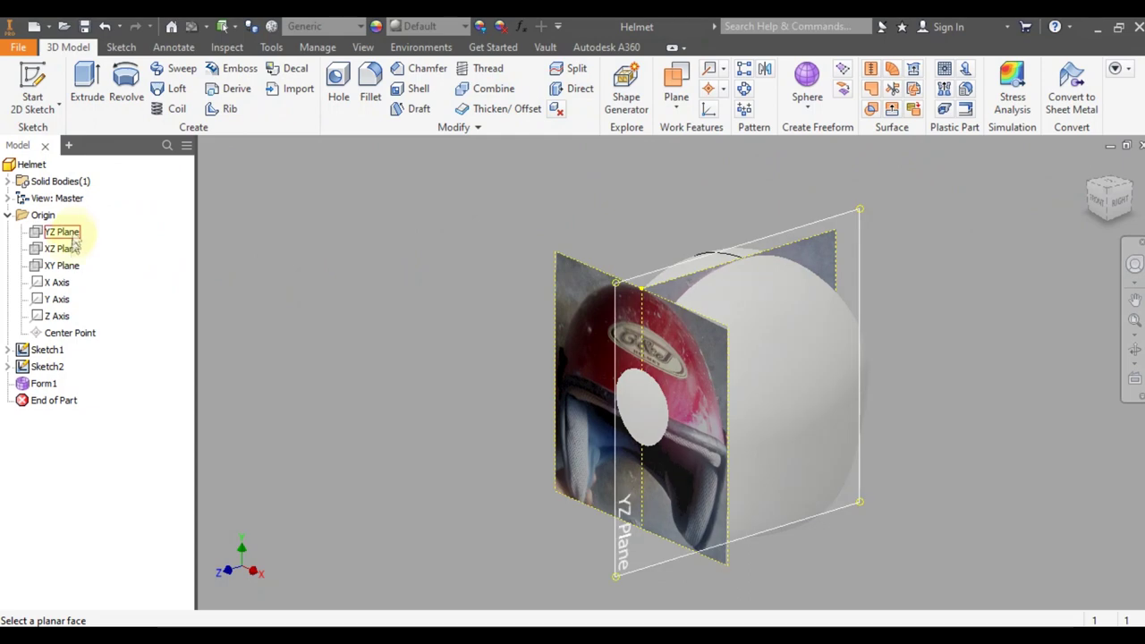
pyautogui.click(71, 234)
pyautogui.moveTo(753, 402); pyautogui.dragTo(916, 542)
pyautogui.click(953, 511)
# Start a 2D sketch on the offset work plane beside the helmet
pyautogui.press('s')
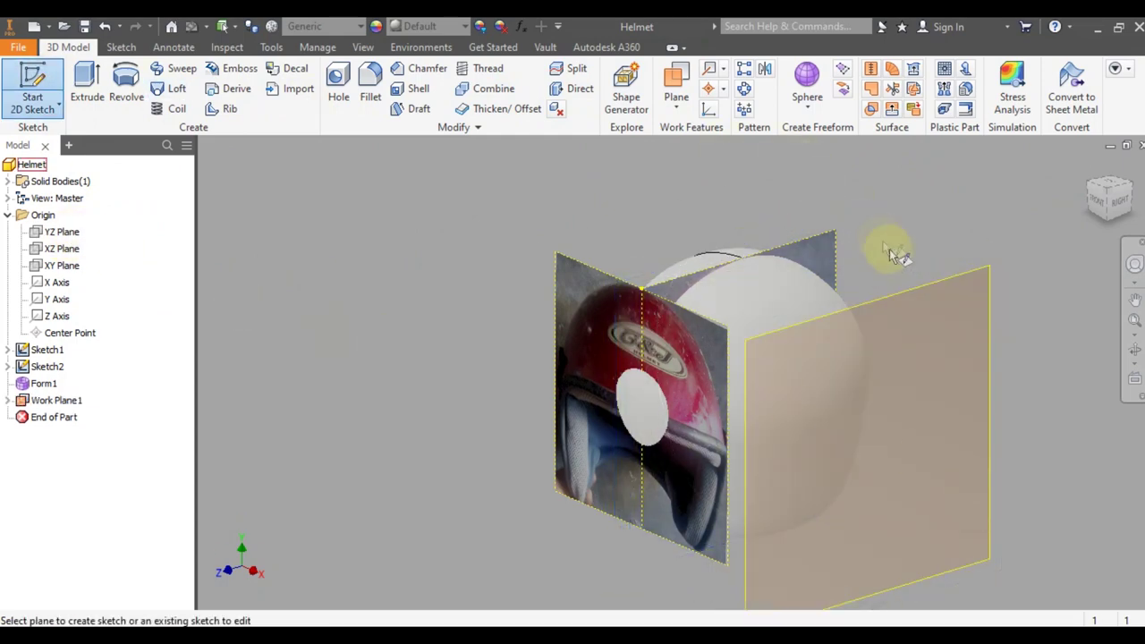
pyautogui.click(903, 290)
pyautogui.click(1134, 300)
pyautogui.moveTo(1040, 320); pyautogui.dragTo(868, 218)
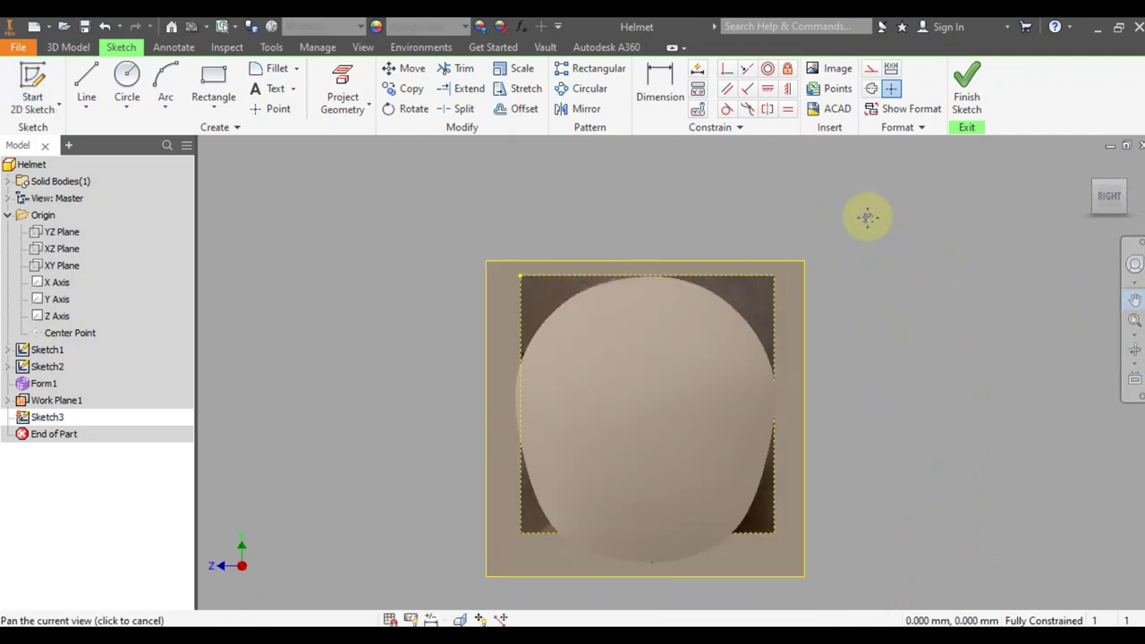
# Hide Form1 and Work Plane1 to expose the side reference image in the sketch
pyautogui.rightClick(45, 383)
pyautogui.click(101, 514)
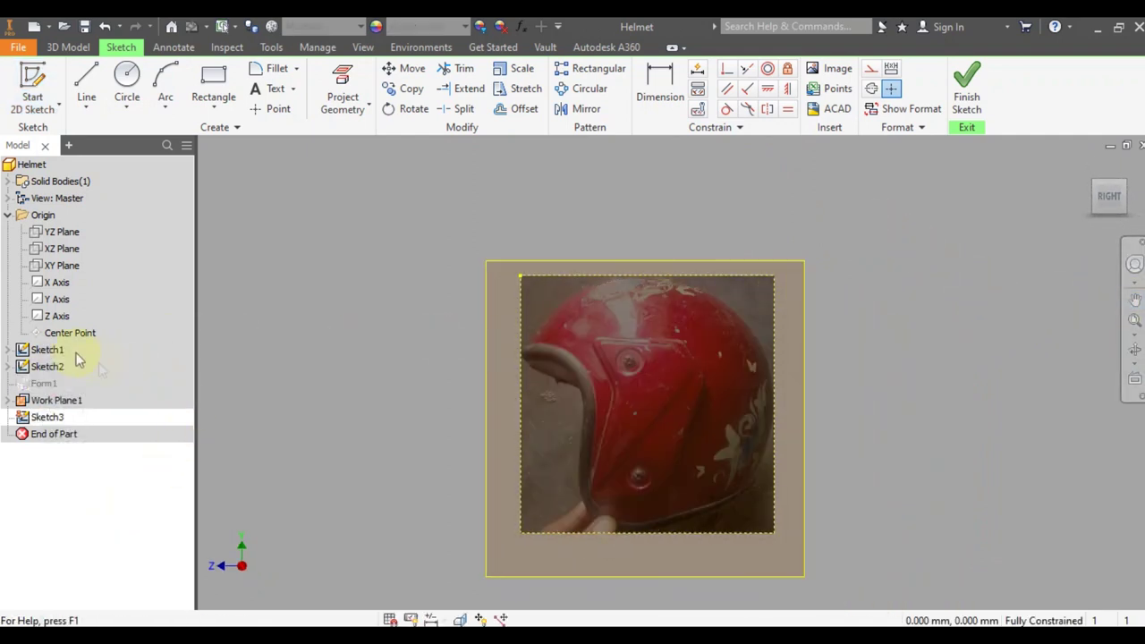
pyautogui.rightClick(51, 400)
pyautogui.click(94, 417)
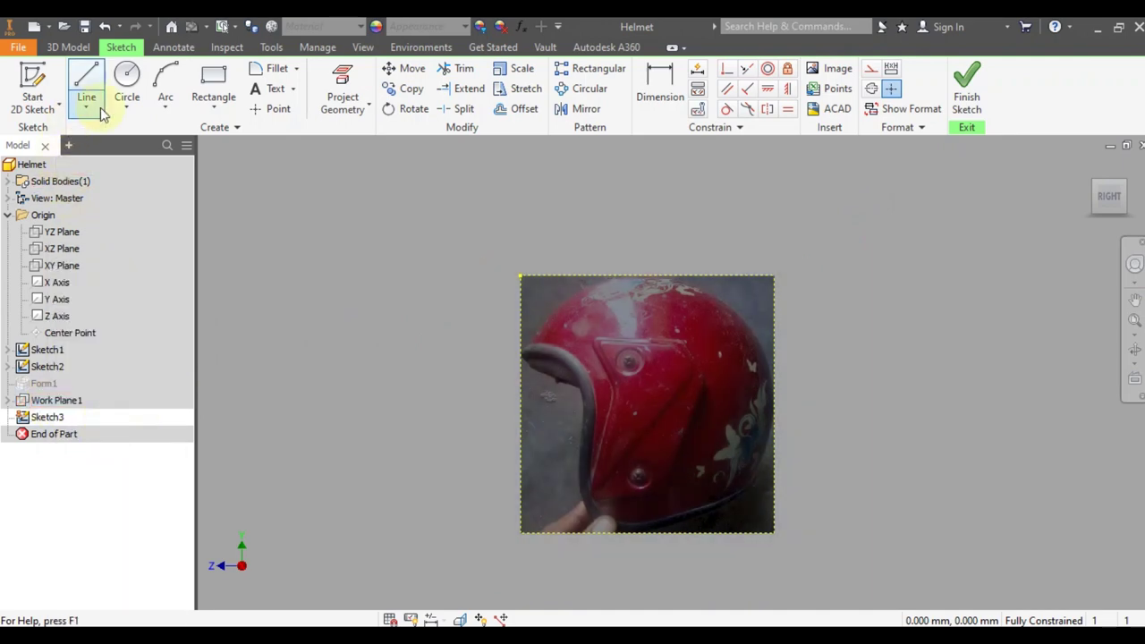
# Trace a spline along the helmet's face-opening edge in the side photo, from the brow tip down to mid-cheek
pyautogui.click(86, 108)
pyautogui.click(101, 202)
pyautogui.scroll(3, 366, 268)
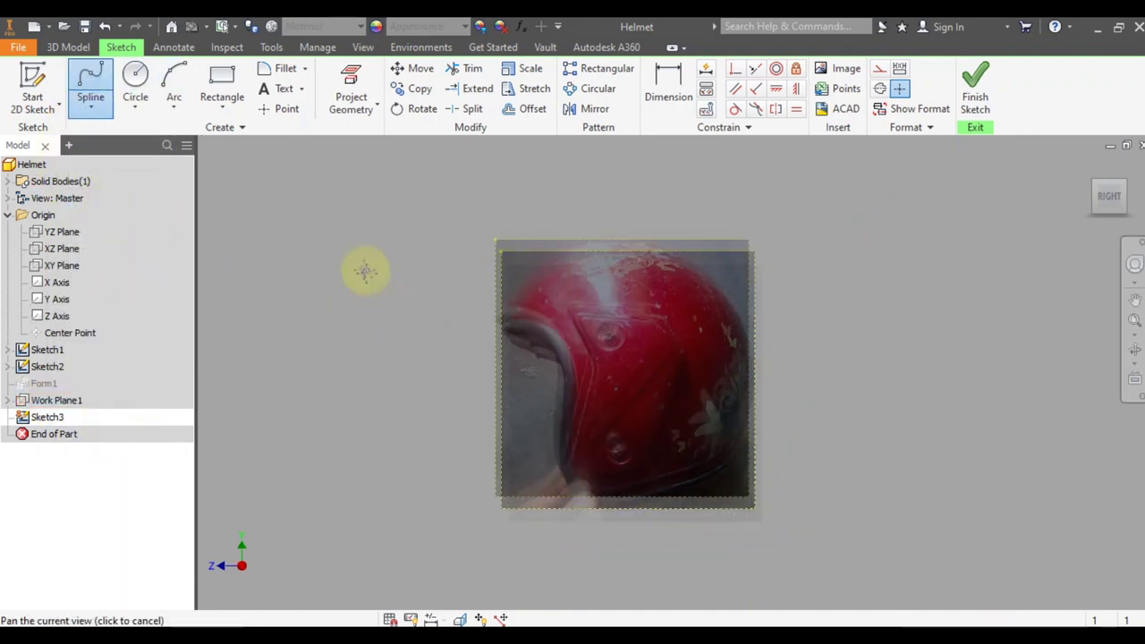
pyautogui.scroll(2, 537, 273)
pyautogui.scroll(2, 403, 254)
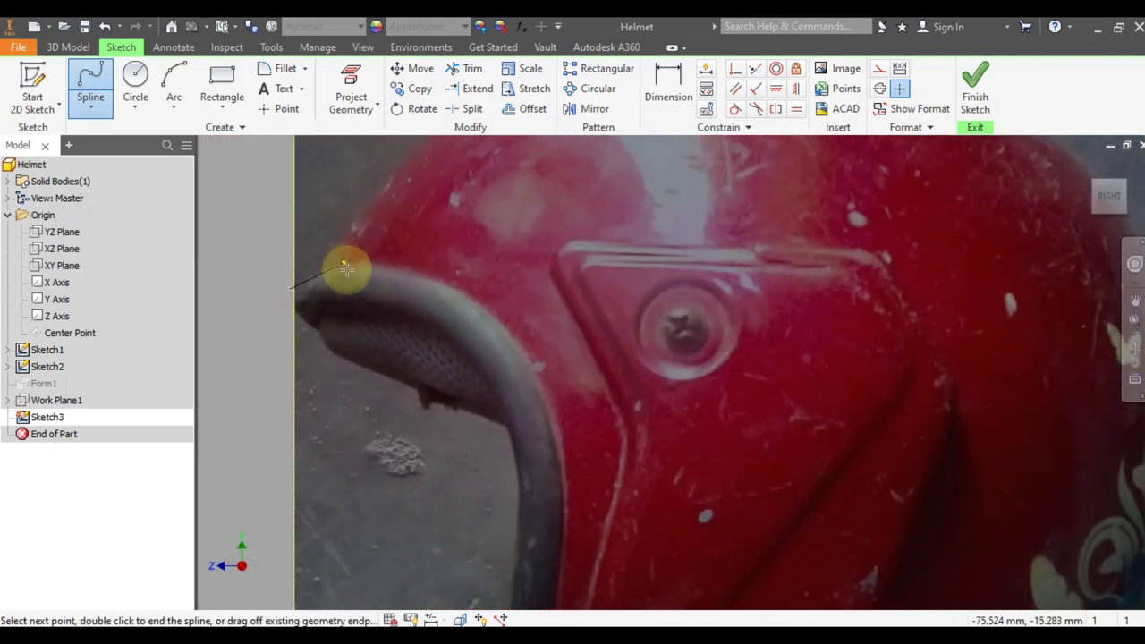
pyautogui.click(422, 271)
pyautogui.click(502, 322)
pyautogui.click(545, 403)
pyautogui.moveTo(611, 437); pyautogui.dragTo(573, 284, button='middle')
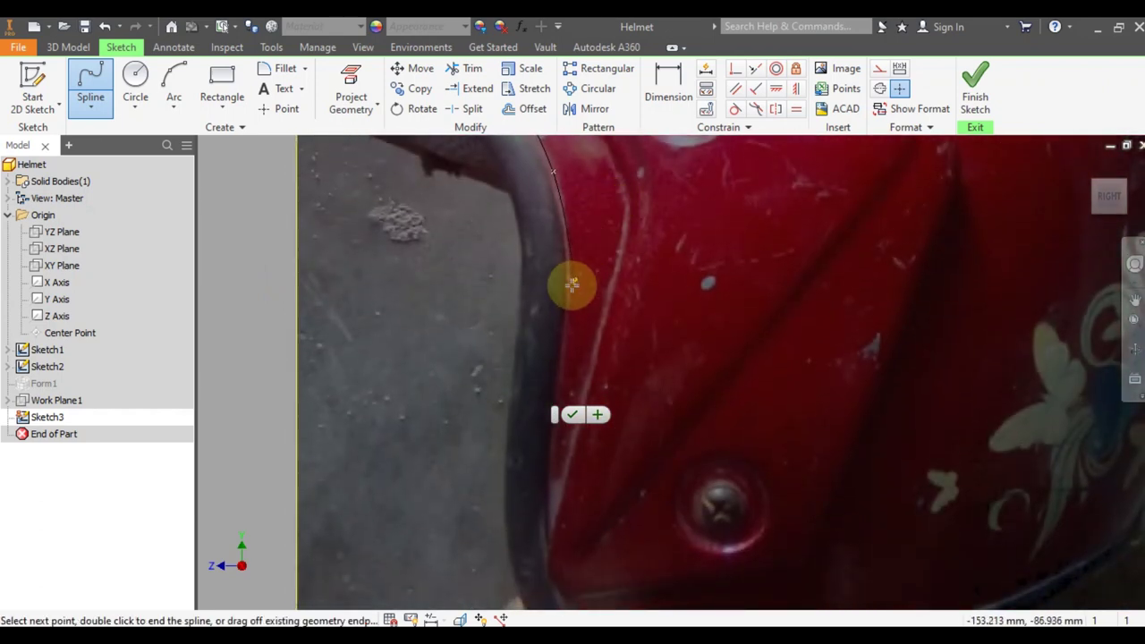
pyautogui.click(568, 291)
pyautogui.moveTo(576, 236); pyautogui.dragTo(563, 214, button='middle')
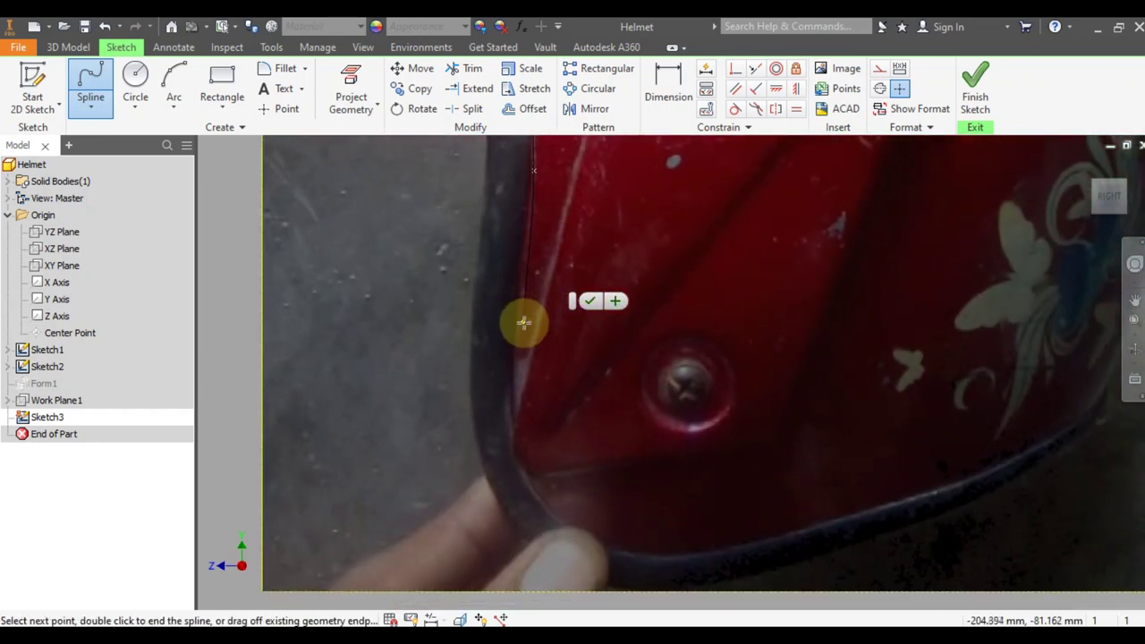
# Continue the spline around the lower front corner and along the bottom rim to the back, and complete the curve
pyautogui.click(515, 309)
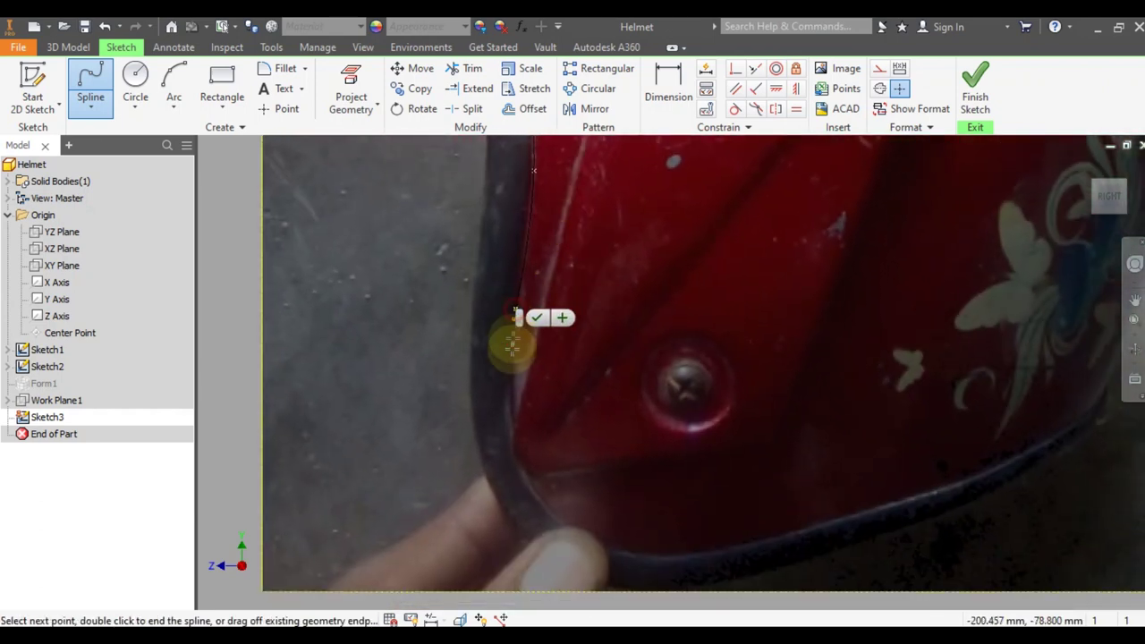
pyautogui.click(511, 430)
pyautogui.click(560, 522)
pyautogui.click(660, 558)
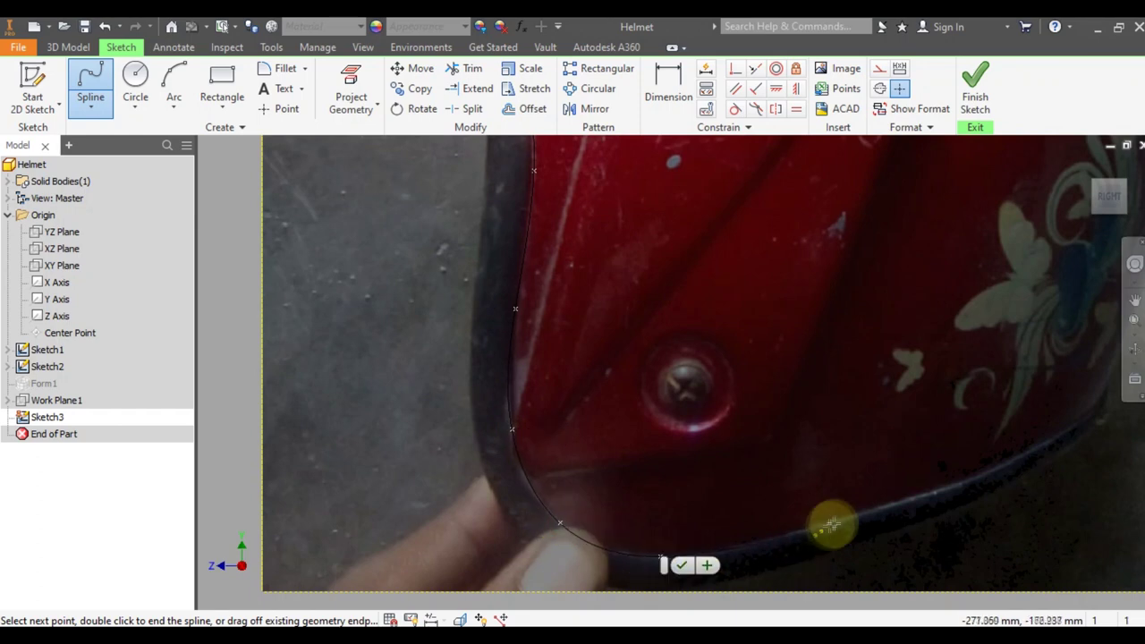
pyautogui.click(863, 514)
pyautogui.moveTo(1001, 431); pyautogui.dragTo(626, 462, button='middle')
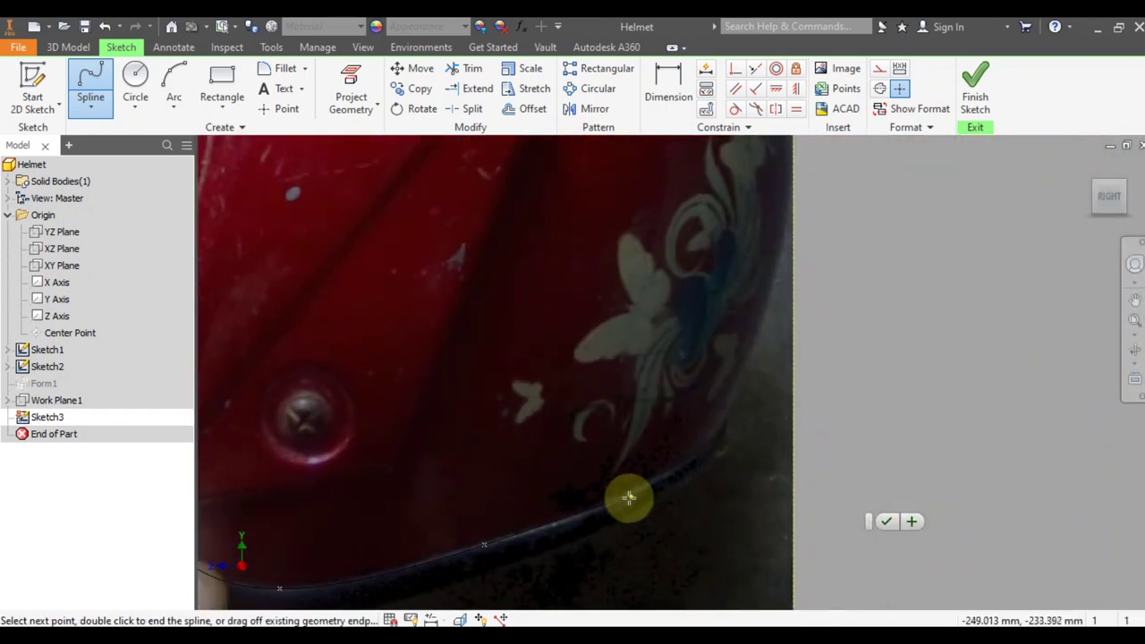
pyautogui.click(621, 498)
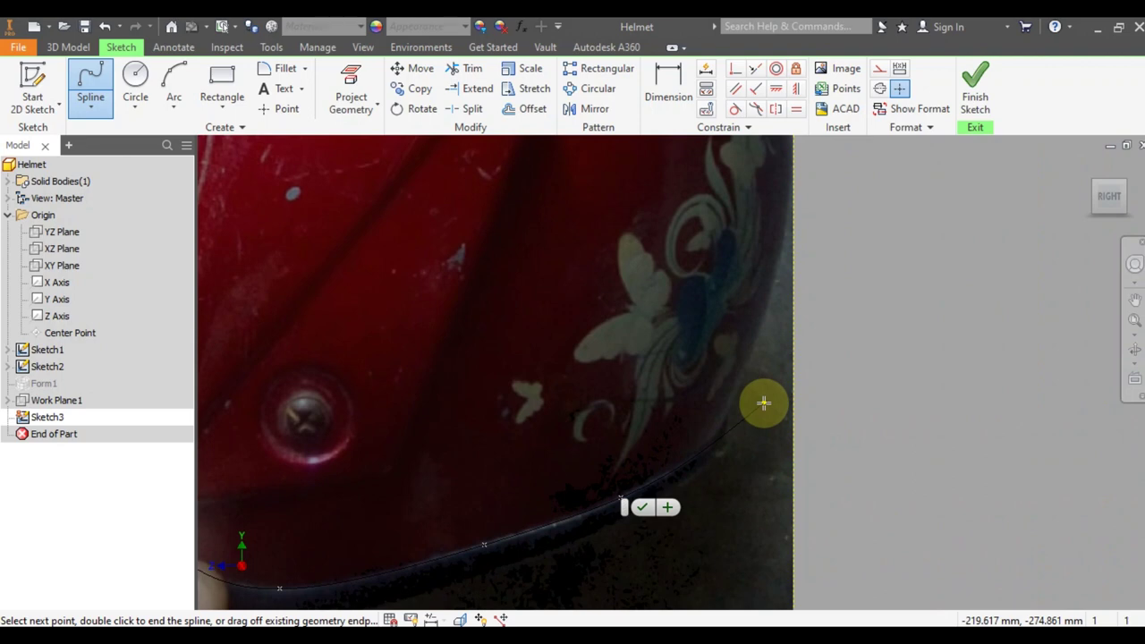
pyautogui.click(783, 412)
pyautogui.scroll(1, 912, 366)
pyautogui.moveTo(913, 365); pyautogui.dragTo(972, 383, button='middle')
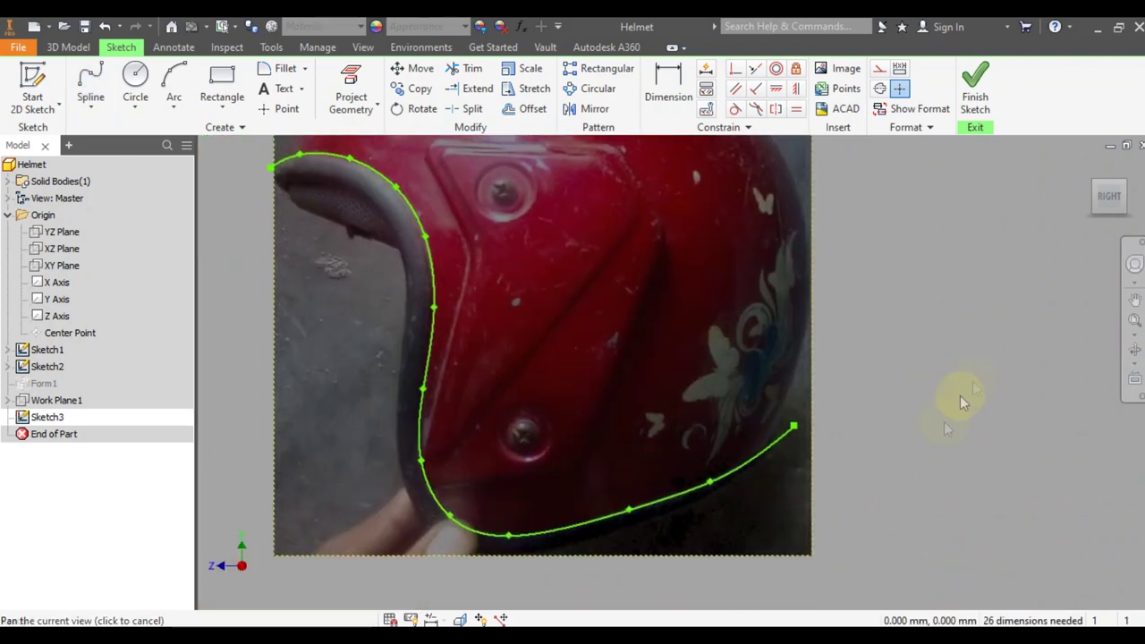
pyautogui.press('Escape')
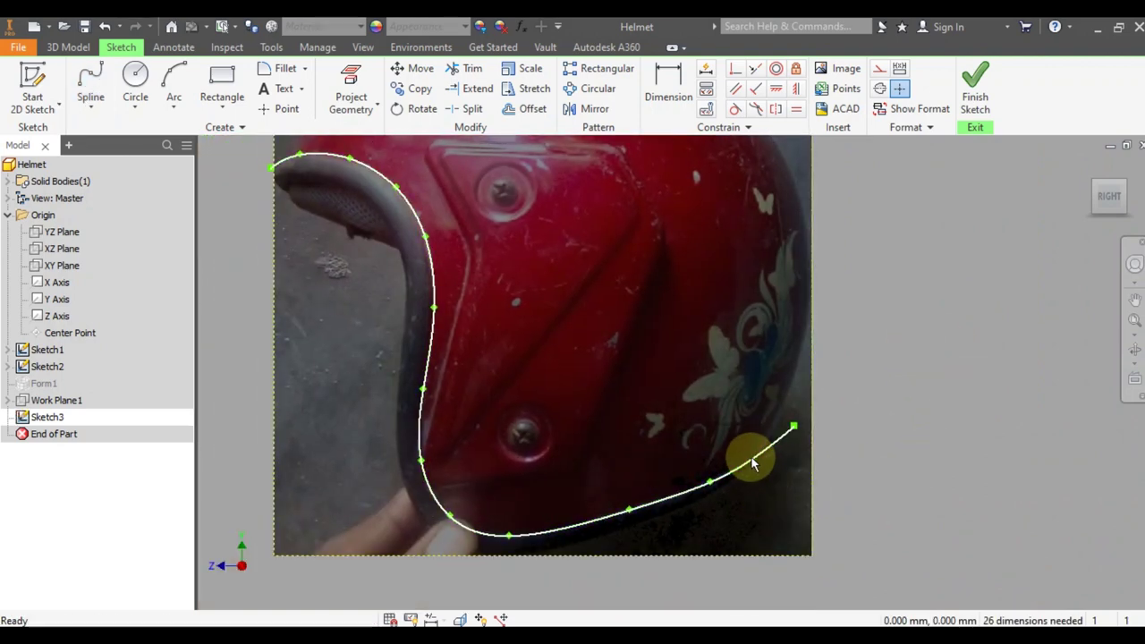
# Finish the spline sketch and make the Form1 solid visible again
pyautogui.click(974, 90)
pyautogui.rightClick(43, 382)
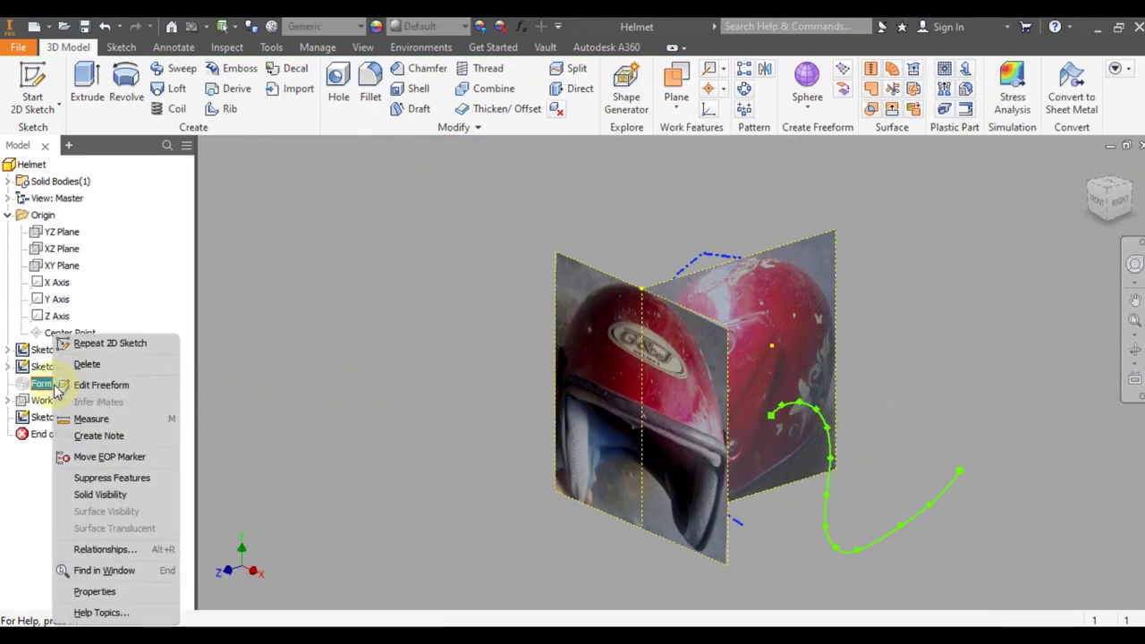
pyautogui.click(124, 494)
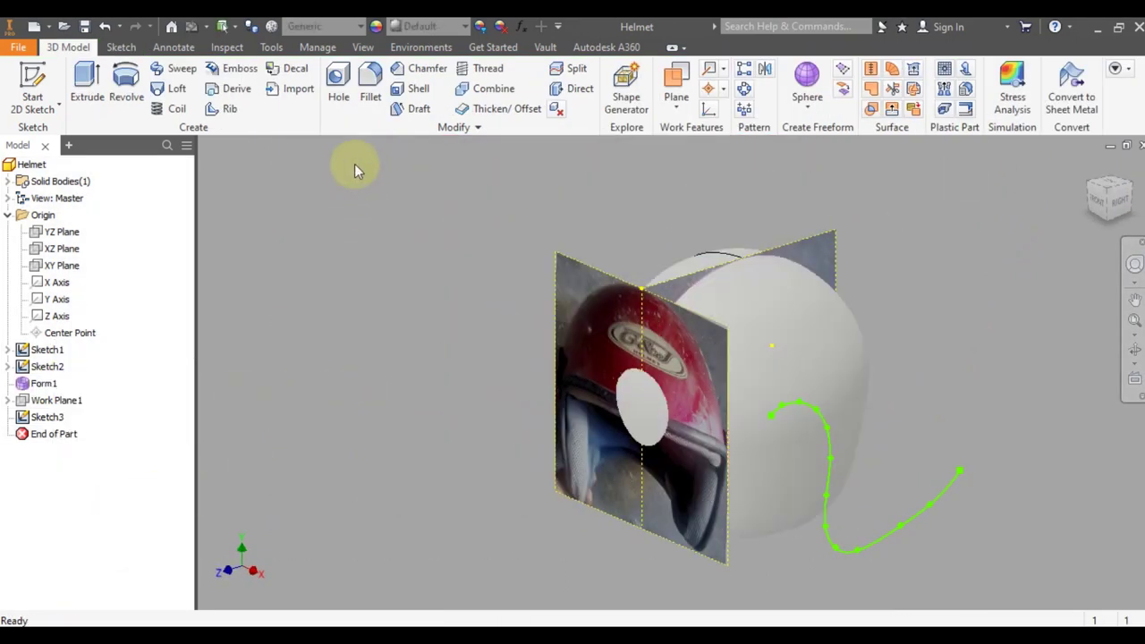
# Start a 3D sketch on the helmet body
pyautogui.click(40, 109)
pyautogui.click(53, 172)
pyautogui.click(382, 90)
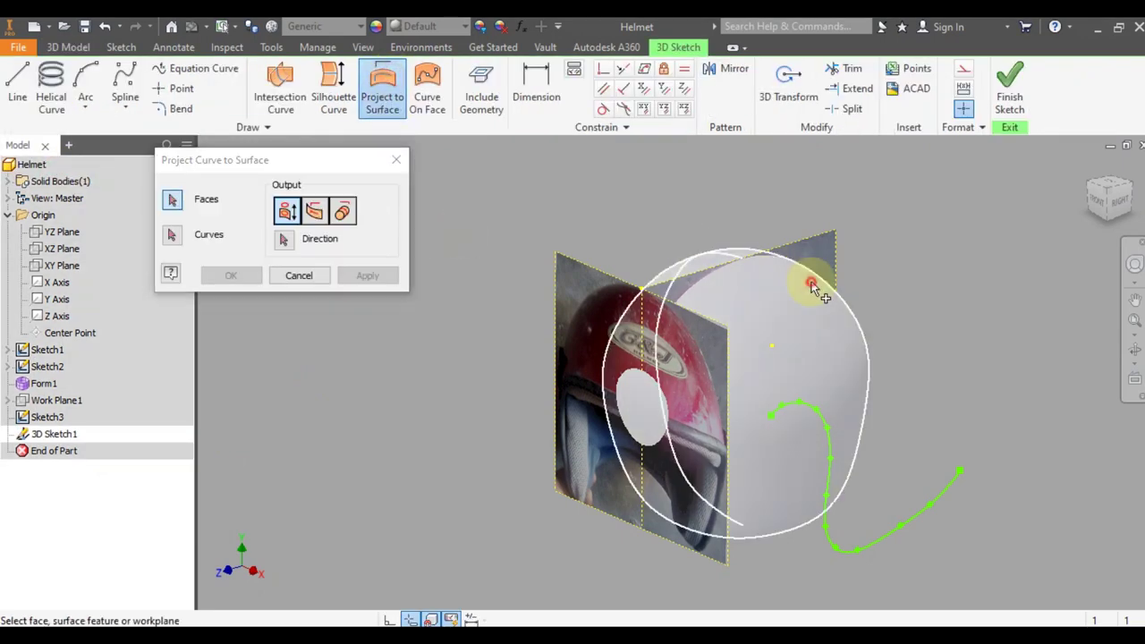
pyautogui.click(832, 340)
pyautogui.click(166, 234)
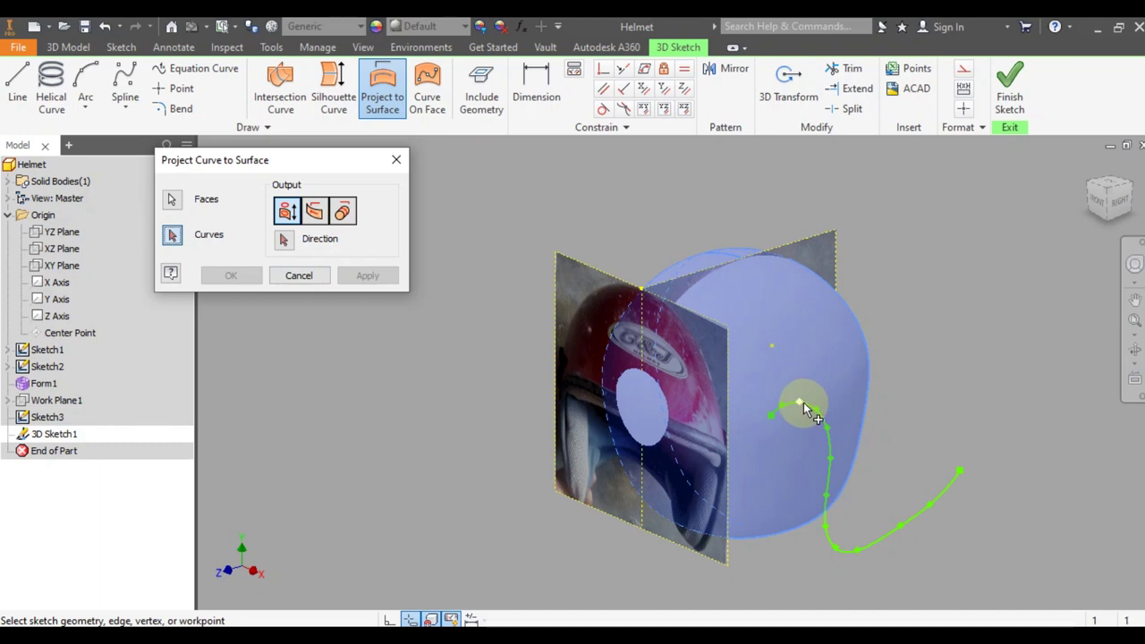
pyautogui.click(800, 402)
pyautogui.click(319, 277)
# Project the side spline onto the helmet's outer face along a vector and finish the 3D sketch
pyautogui.click(382, 90)
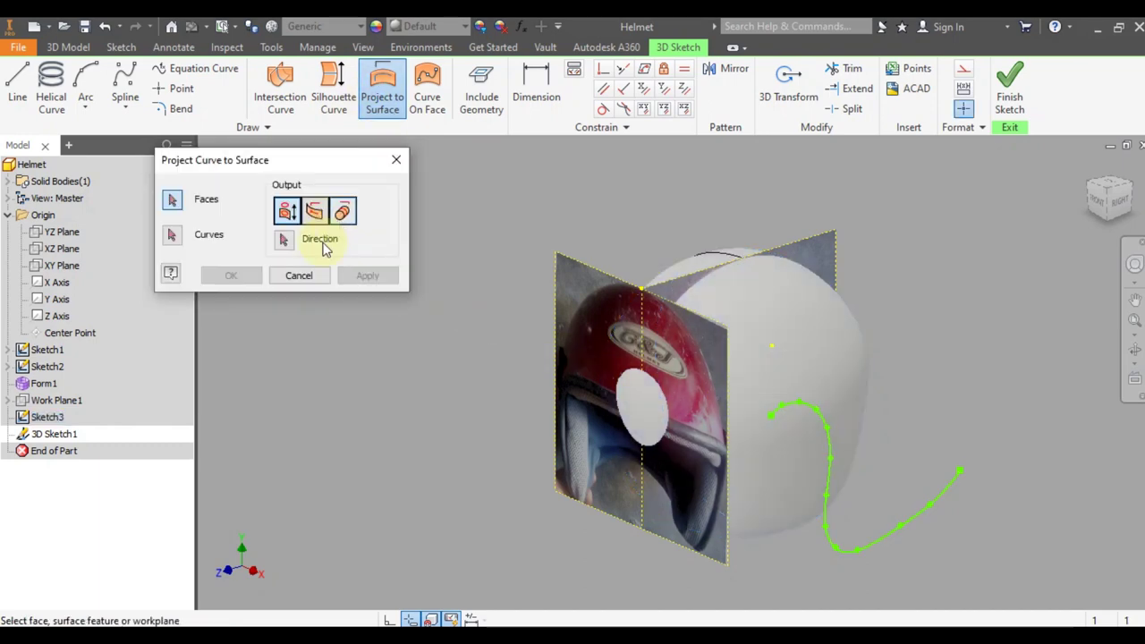
pyautogui.click(793, 301)
pyautogui.click(172, 234)
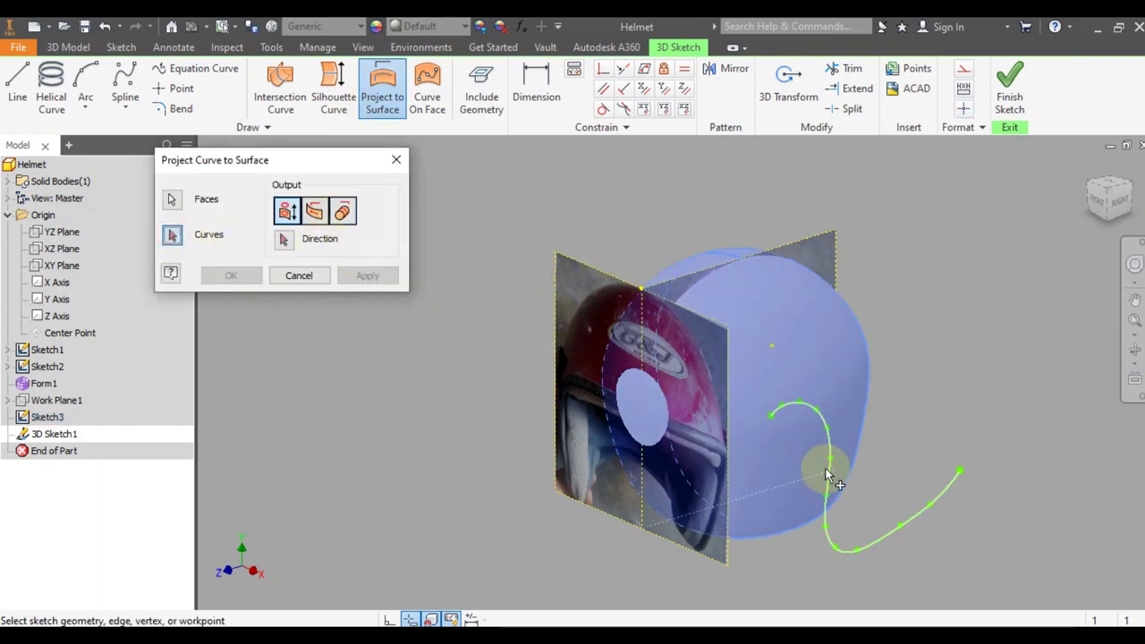
pyautogui.click(823, 479)
pyautogui.click(250, 277)
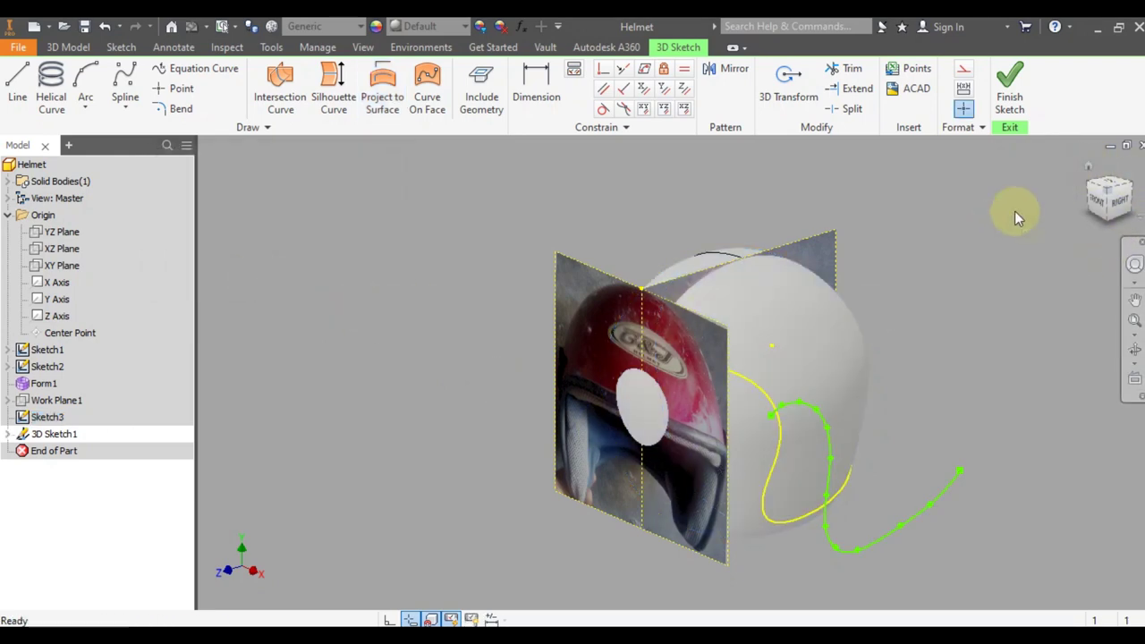
pyautogui.click(1009, 88)
# Hide Sketch1, Sketch2 and Sketch3 so only the helmet body and the projected curve are shown
pyautogui.click(47, 350)
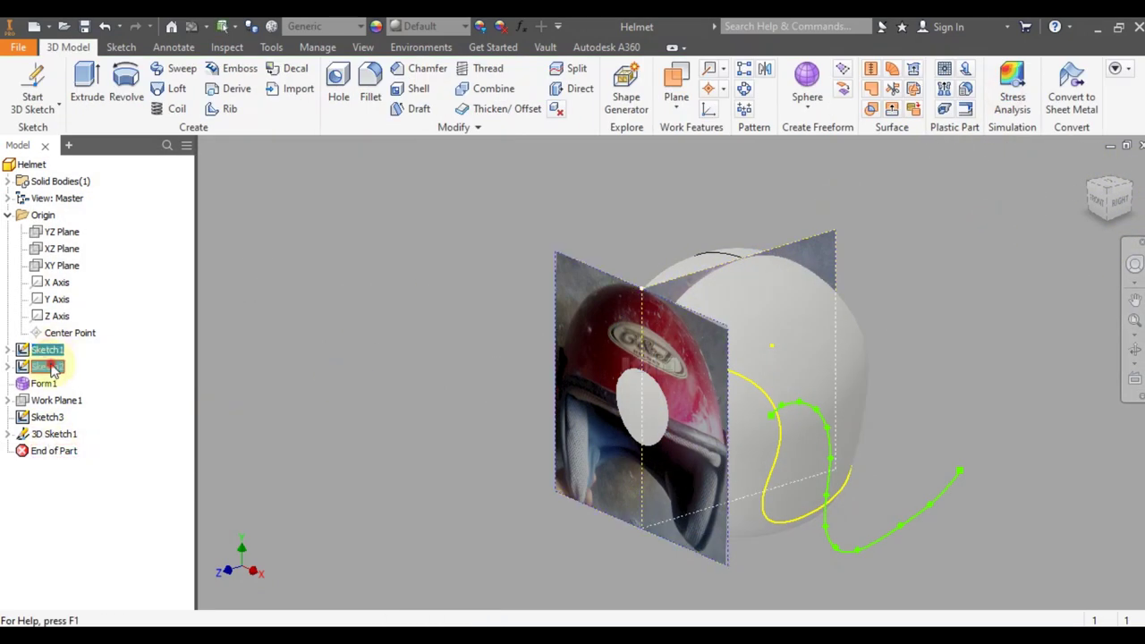
pyautogui.keyDown('ctrl'); pyautogui.click(46, 367); pyautogui.keyUp('ctrl')
pyautogui.rightClick(47, 366)
pyautogui.click(98, 503)
pyautogui.click(42, 417)
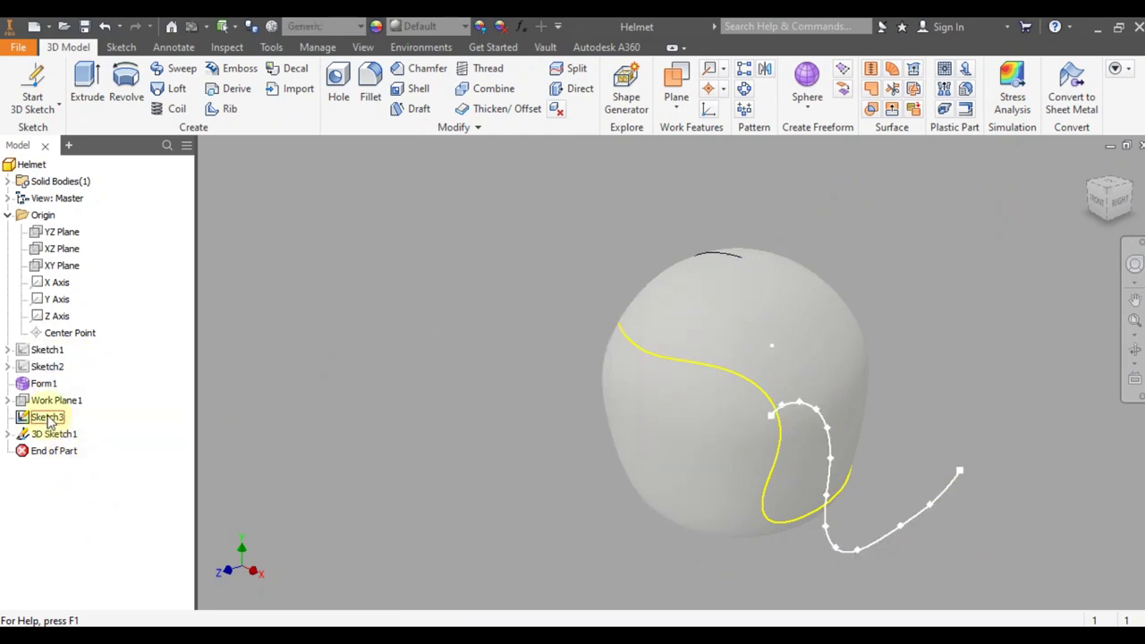
pyautogui.rightClick(42, 417)
pyautogui.click(106, 454)
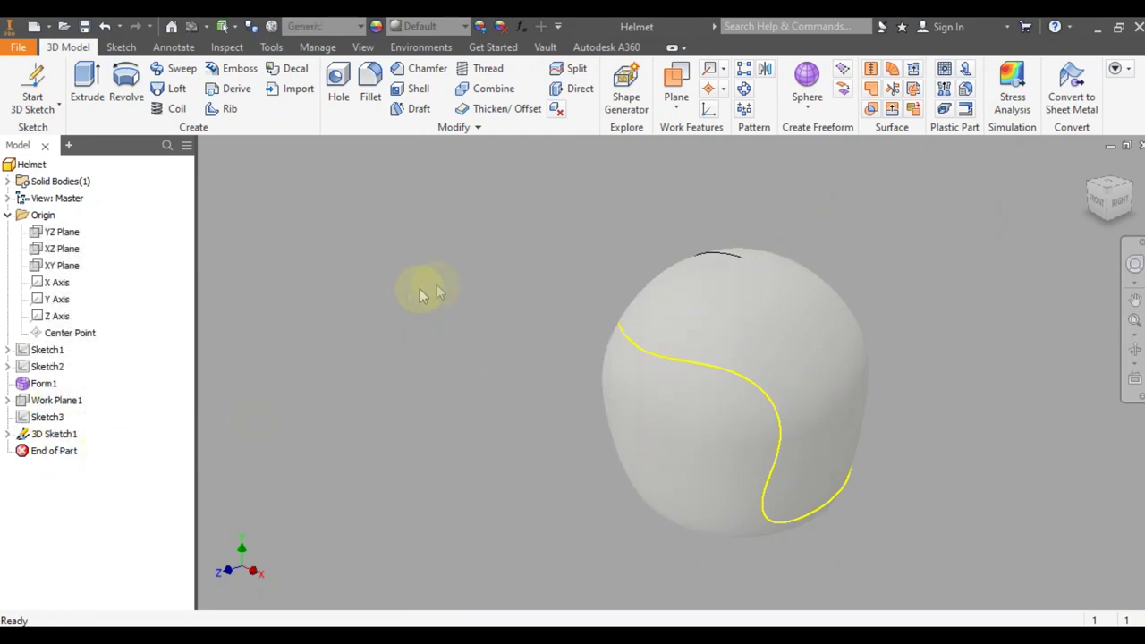
# Split the helmet's outer face with the projected 3D curve
pyautogui.click(573, 70)
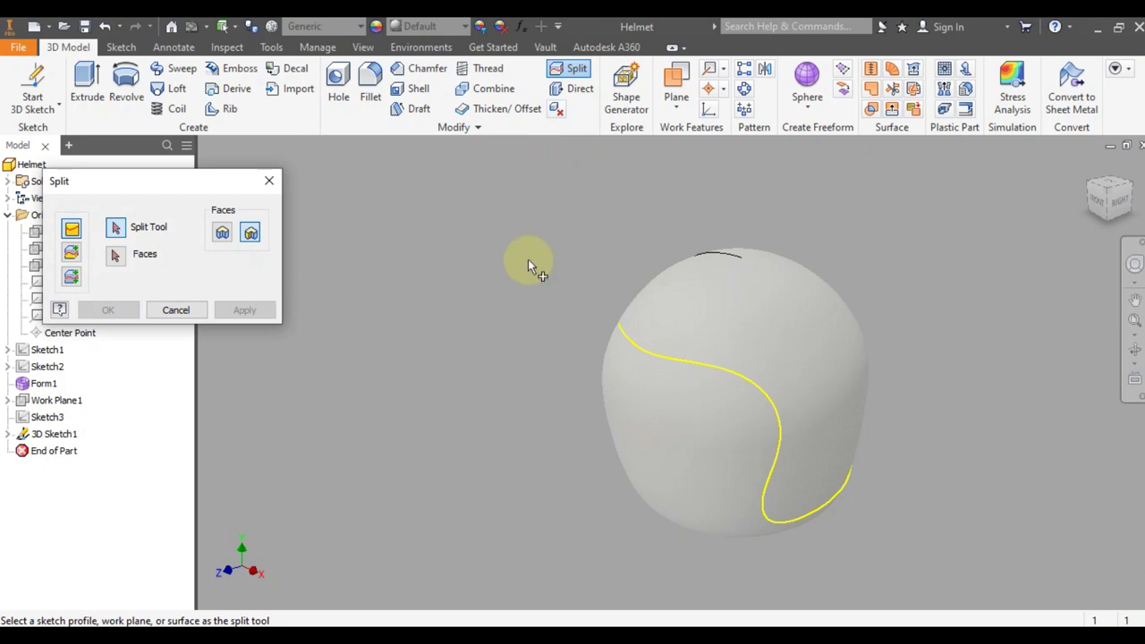
pyautogui.click(636, 346)
pyautogui.click(692, 315)
pyautogui.click(107, 310)
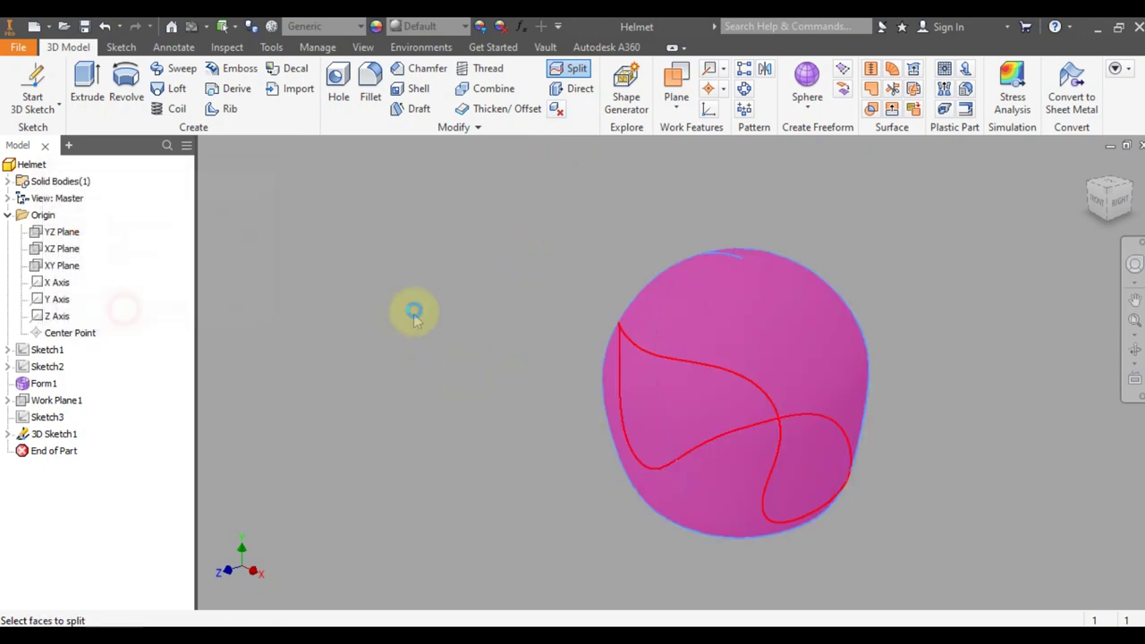
# Delete the split-off front and lower face to open the helmet, without healing
pyautogui.click(556, 108)
pyautogui.click(567, 383)
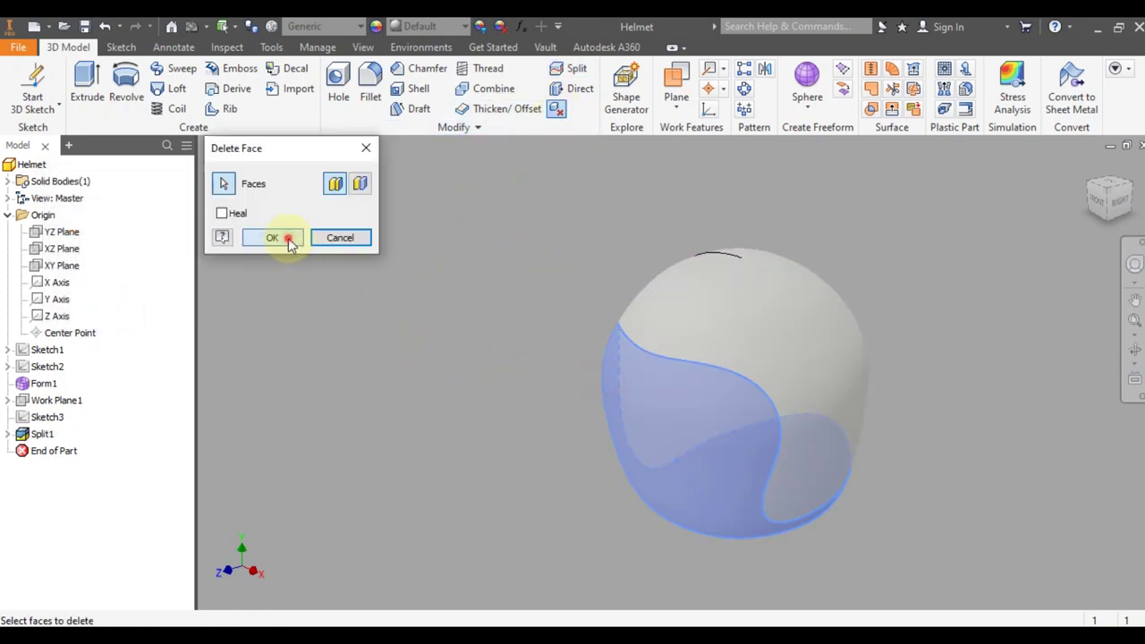
pyautogui.click(283, 239)
# Thicken the remaining helmet surface inward by 10 mm as a solid
pyautogui.click(499, 108)
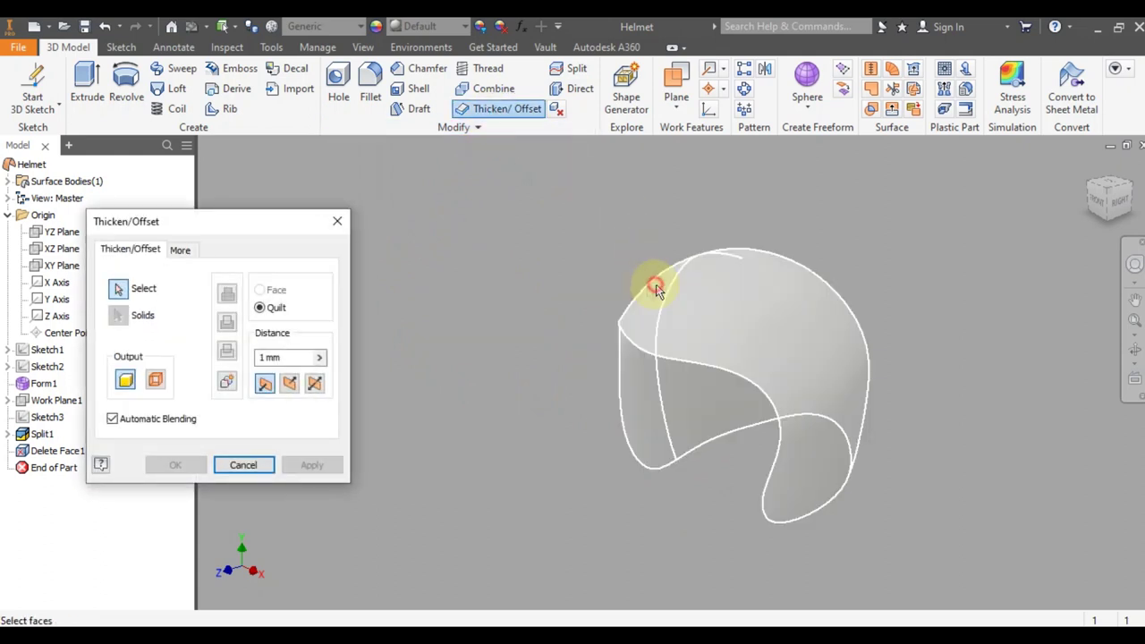
pyautogui.click(651, 275)
pyautogui.click(271, 358)
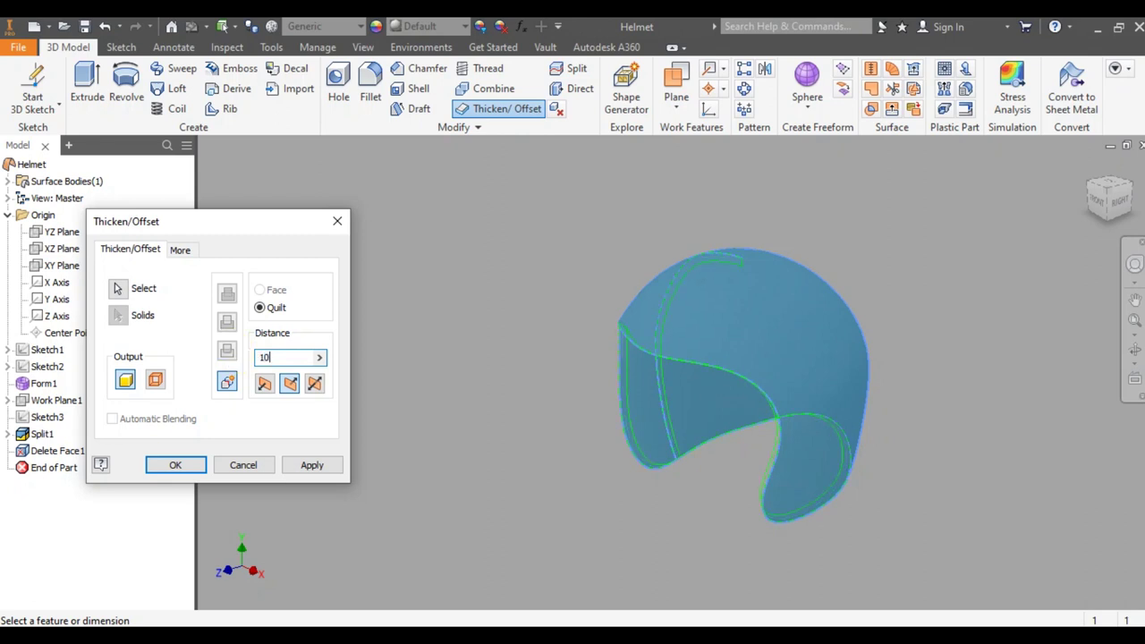
pyautogui.click(204, 466)
# Check the thickened shell from another angle, then start a 2D sketch on Work Plane1
pyautogui.click(1134, 349)
pyautogui.moveTo(697, 396); pyautogui.dragTo(722, 375)
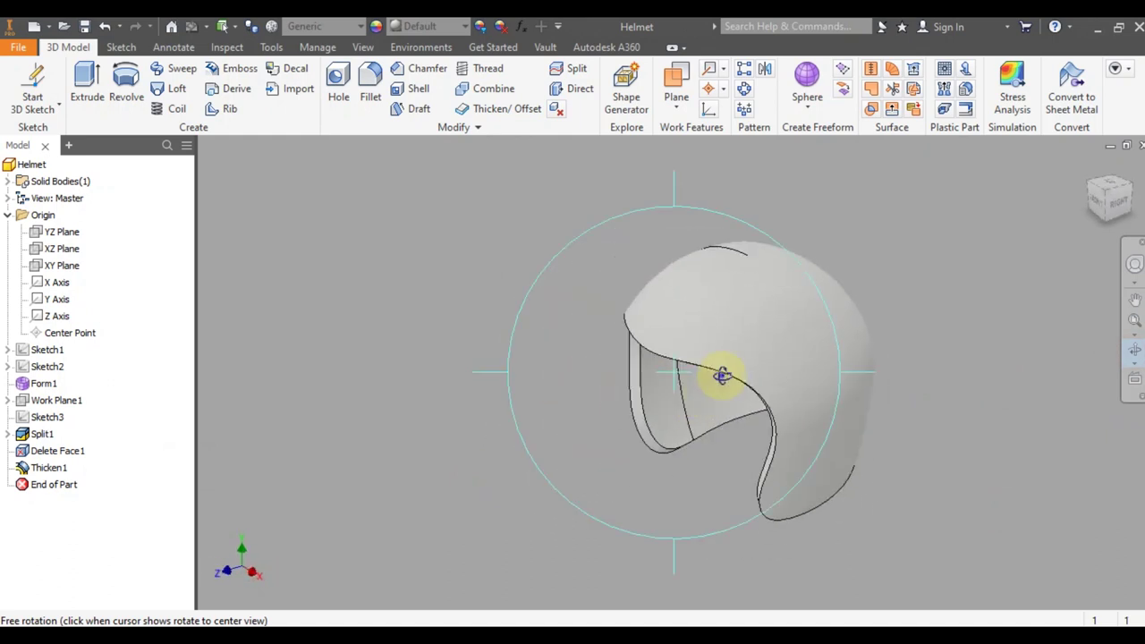
pyautogui.press('Escape')
pyautogui.click(1087, 172)
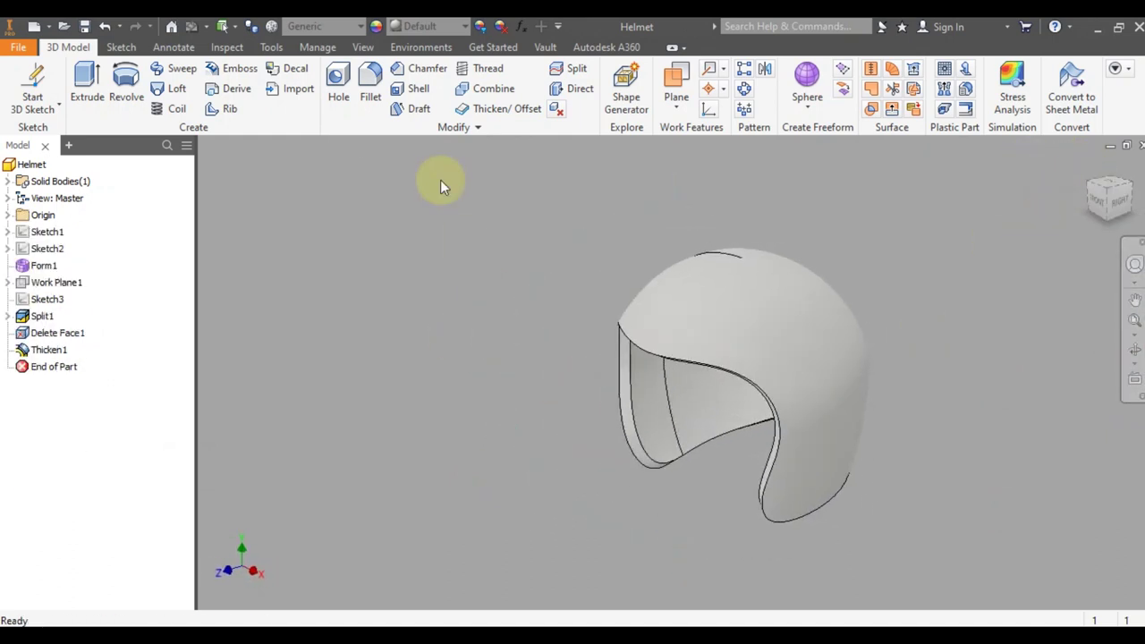
pyautogui.click(32, 89)
pyautogui.click(55, 285)
# Draw a 50 mm diameter circle over the upper front part of the helmet's side and finish the sketch
pyautogui.click(1133, 300)
pyautogui.moveTo(1065, 352); pyautogui.dragTo(955, 298)
pyautogui.scroll(-3, 909, 358)
pyautogui.moveTo(908, 358); pyautogui.dragTo(823, 245)
pyautogui.scroll(-2, 802, 242)
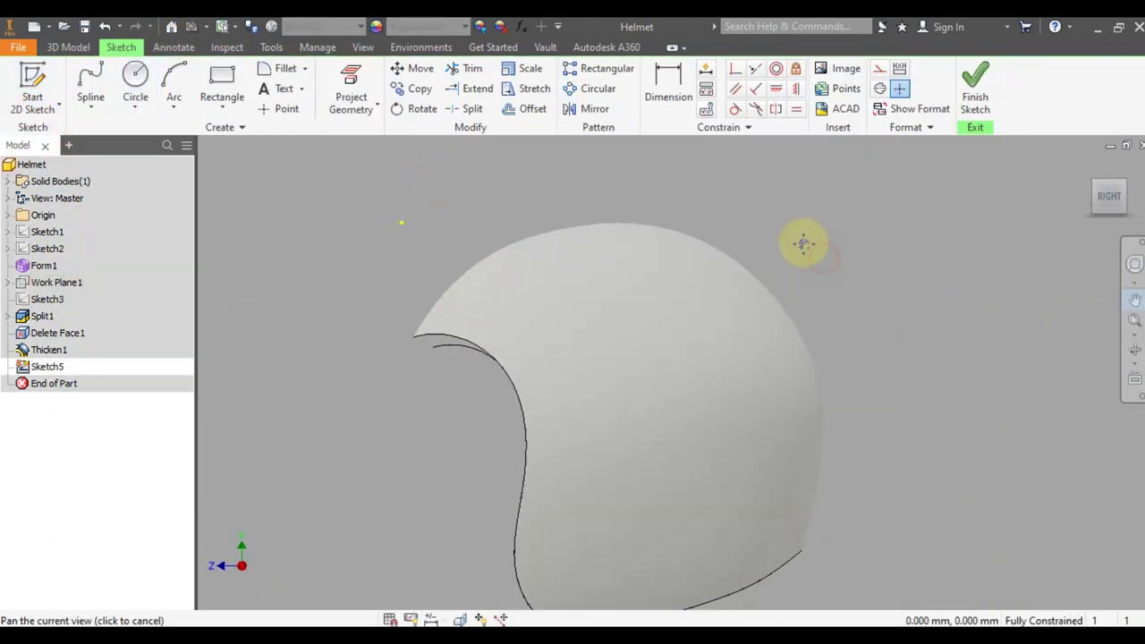
pyautogui.press('c')
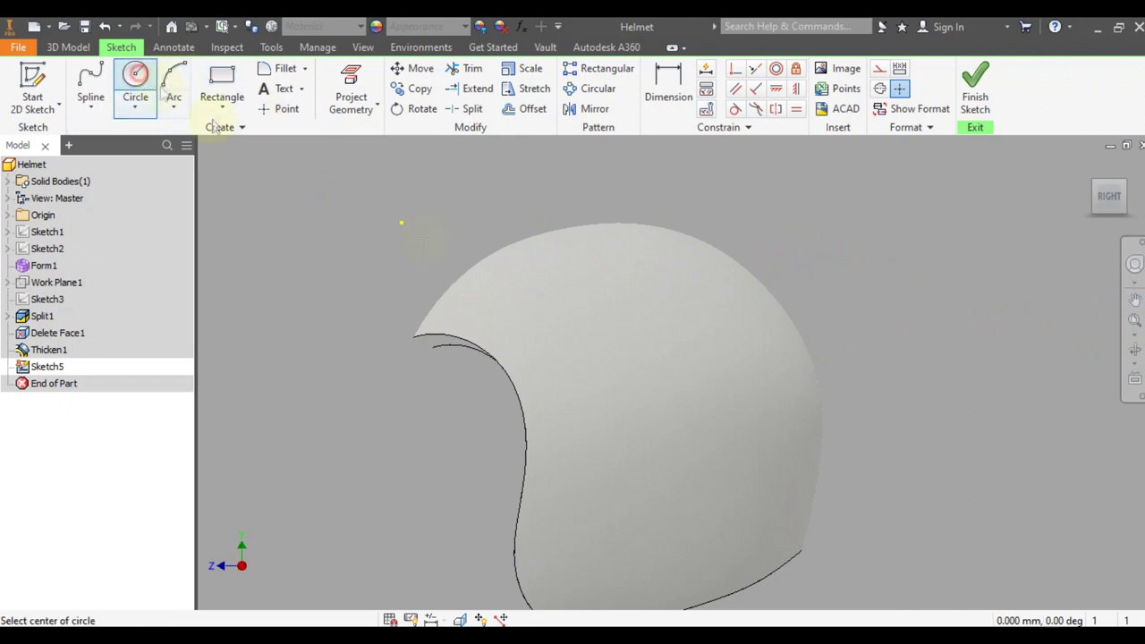
pyautogui.click(595, 306)
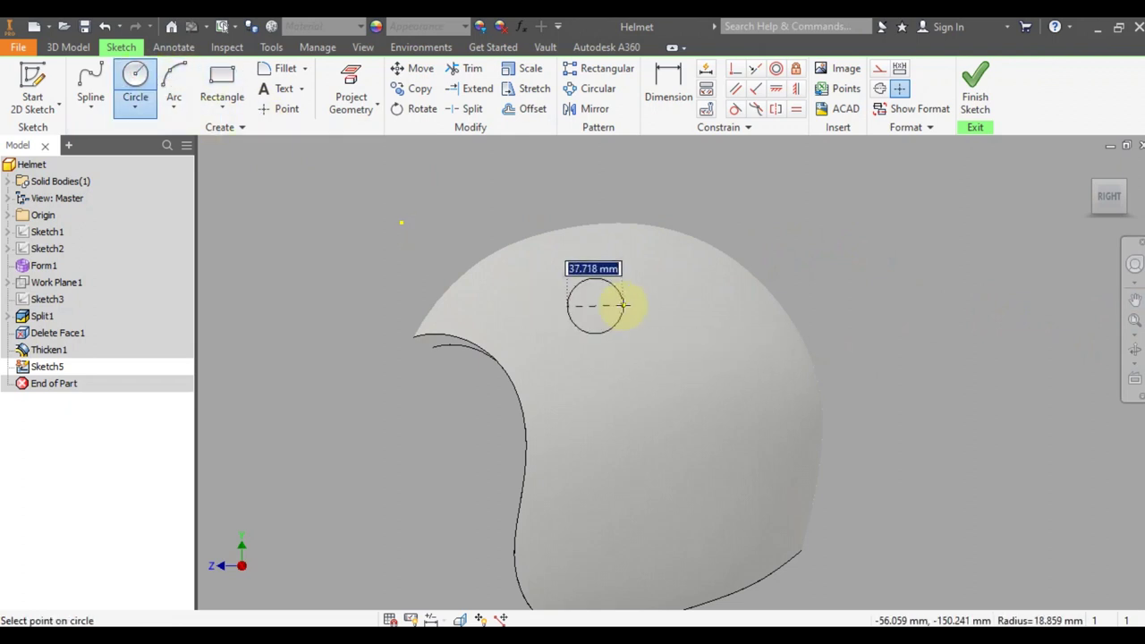
pyautogui.press('Return')
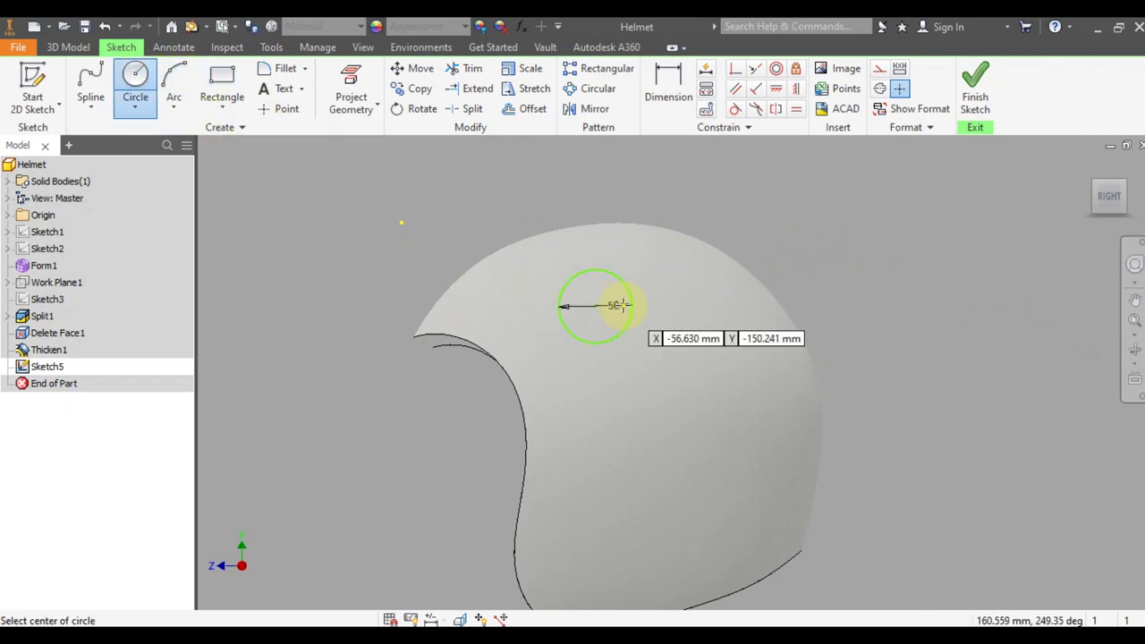
pyautogui.click(974, 92)
# Project the 50 mm circle along the X axis onto the helmet's outer face in a new 3D sketch, and hide the source circle sketch
pyautogui.click(58, 108)
pyautogui.click(49, 165)
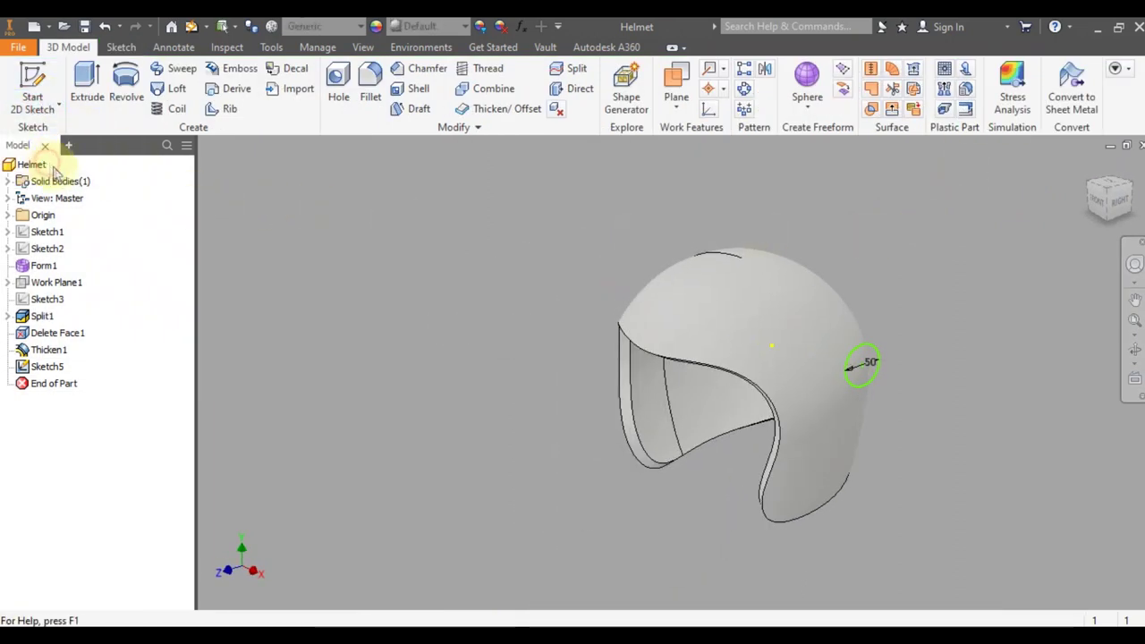
pyautogui.click(381, 85)
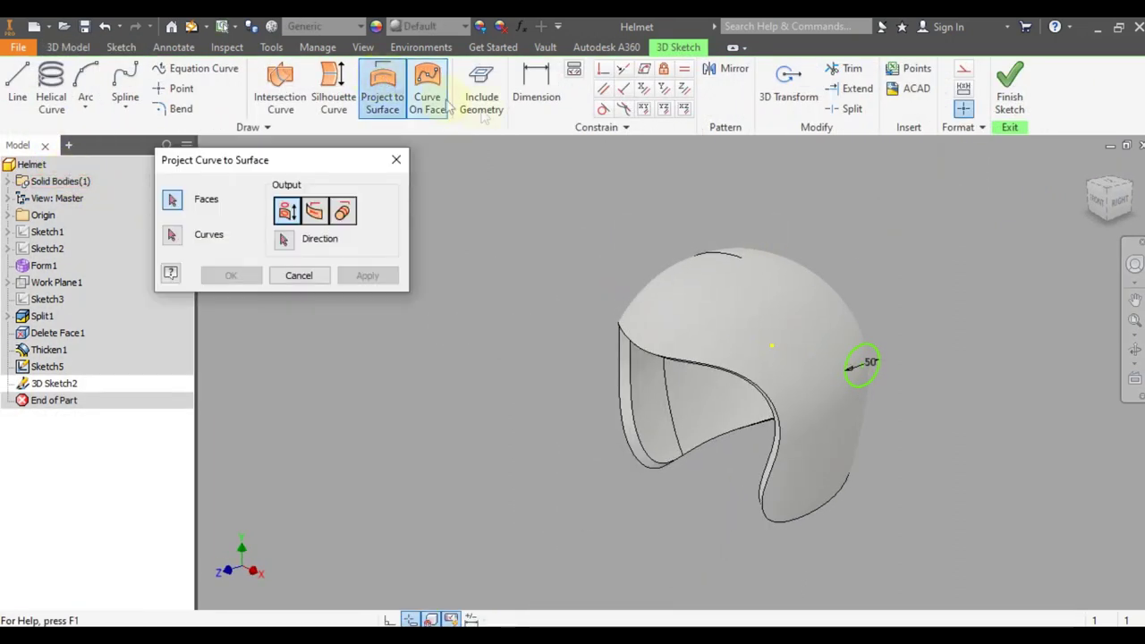
pyautogui.click(816, 272)
pyautogui.click(863, 364)
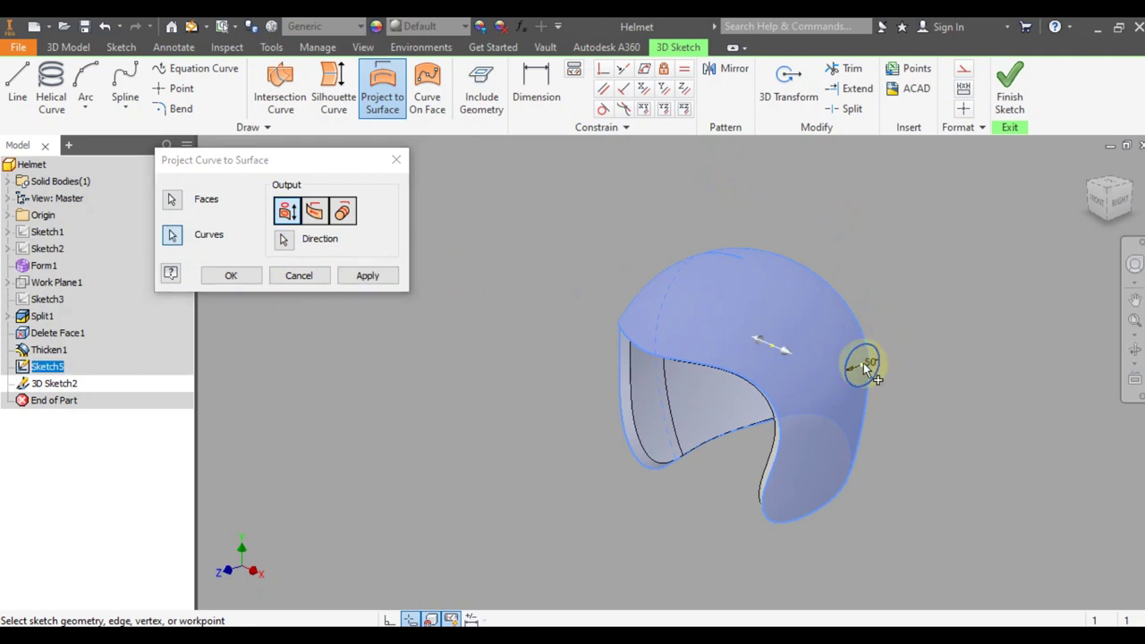
pyautogui.click(284, 240)
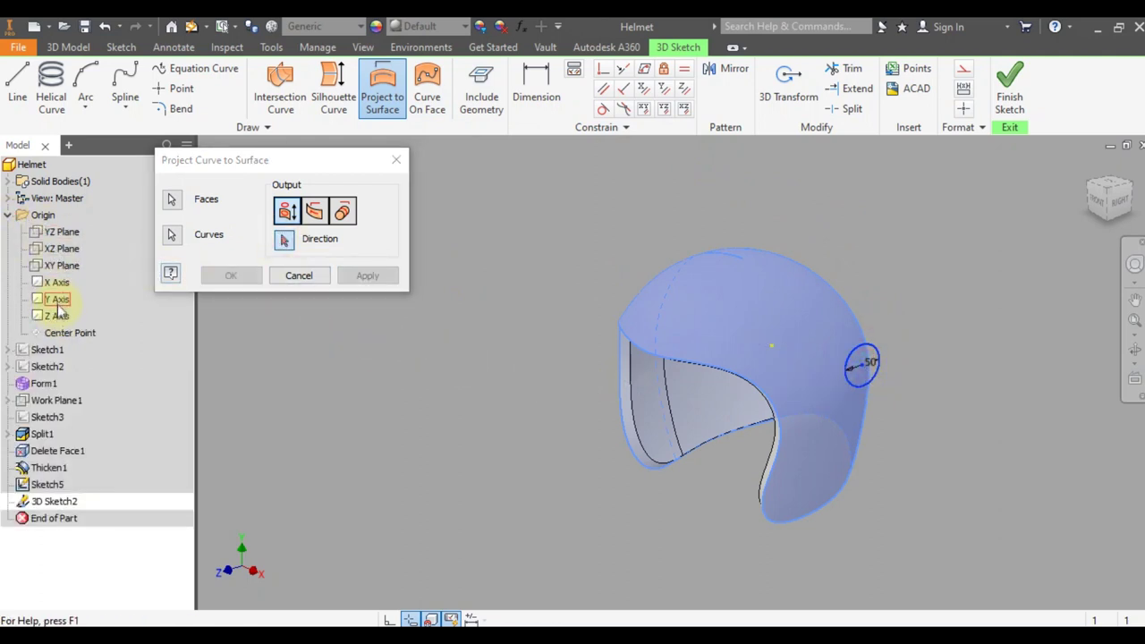
pyautogui.click(57, 282)
pyautogui.click(232, 274)
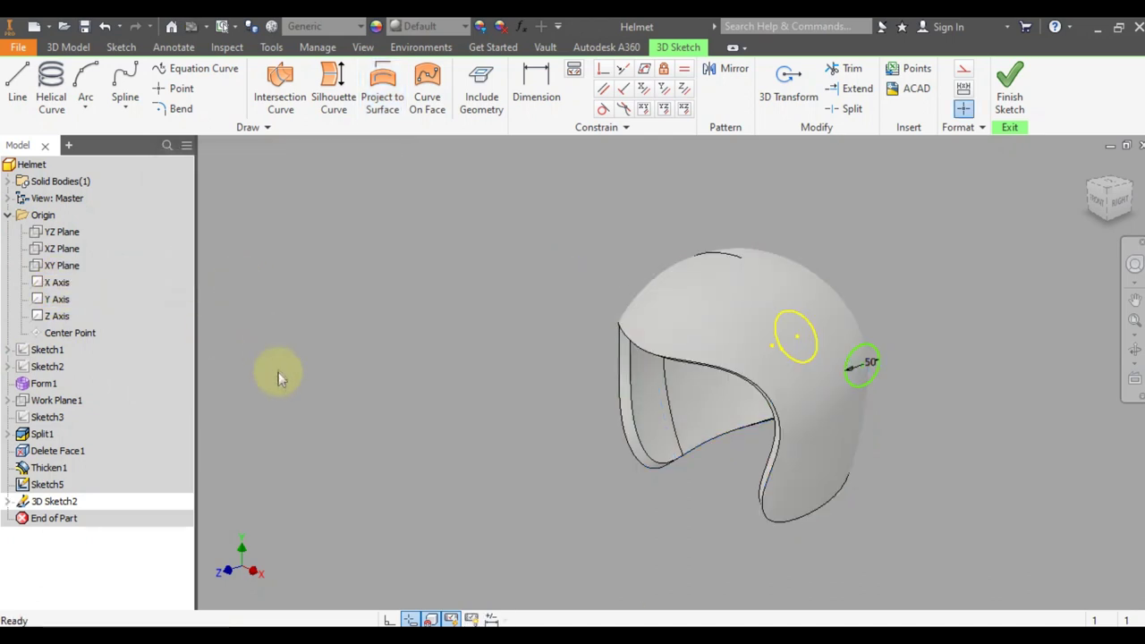
pyautogui.rightClick(51, 487)
pyautogui.click(93, 502)
# Place three sketch points spaced around the projected circle on the helmet and finish the 3D sketch
pyautogui.click(1134, 350)
pyautogui.moveTo(822, 327); pyautogui.dragTo(726, 333)
pyautogui.rightClick(727, 333)
pyautogui.click(776, 334)
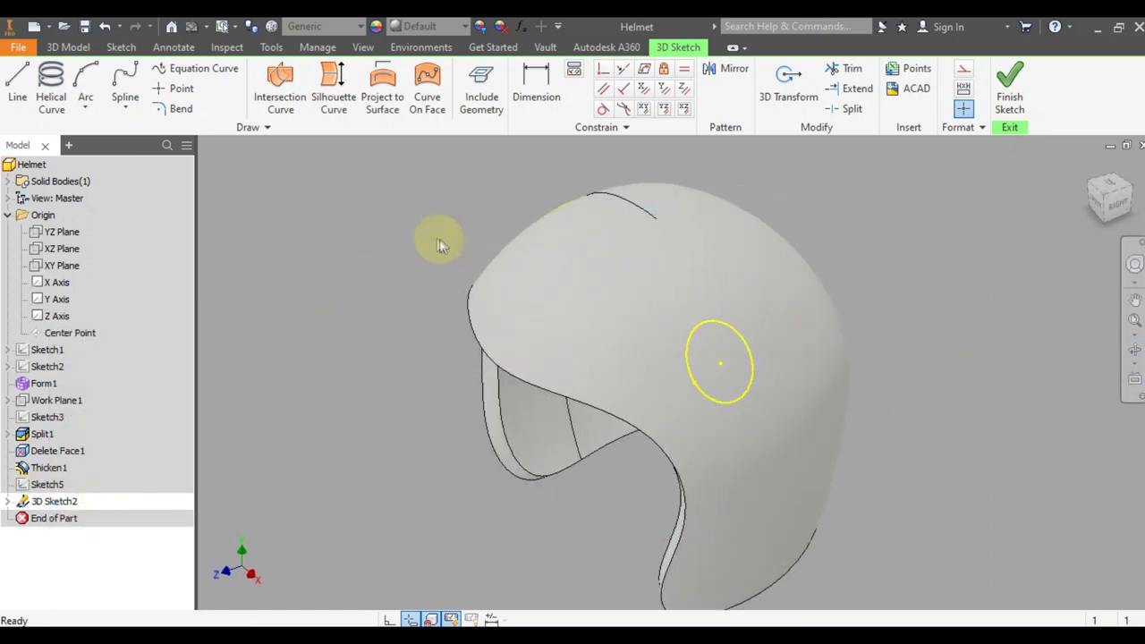
pyautogui.click(182, 93)
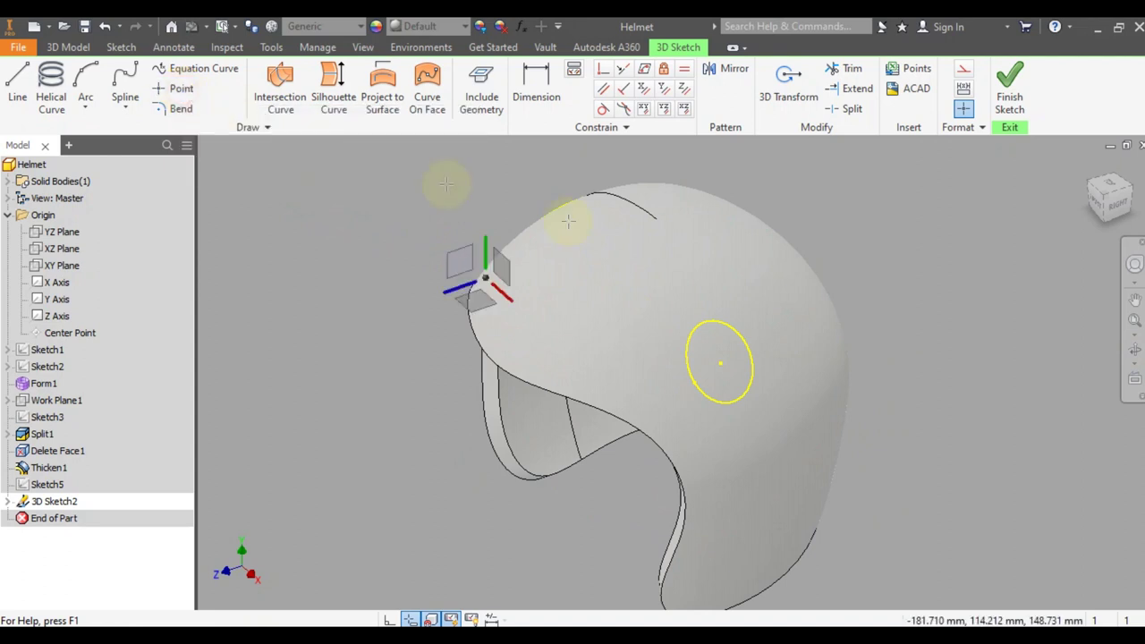
pyautogui.click(698, 388)
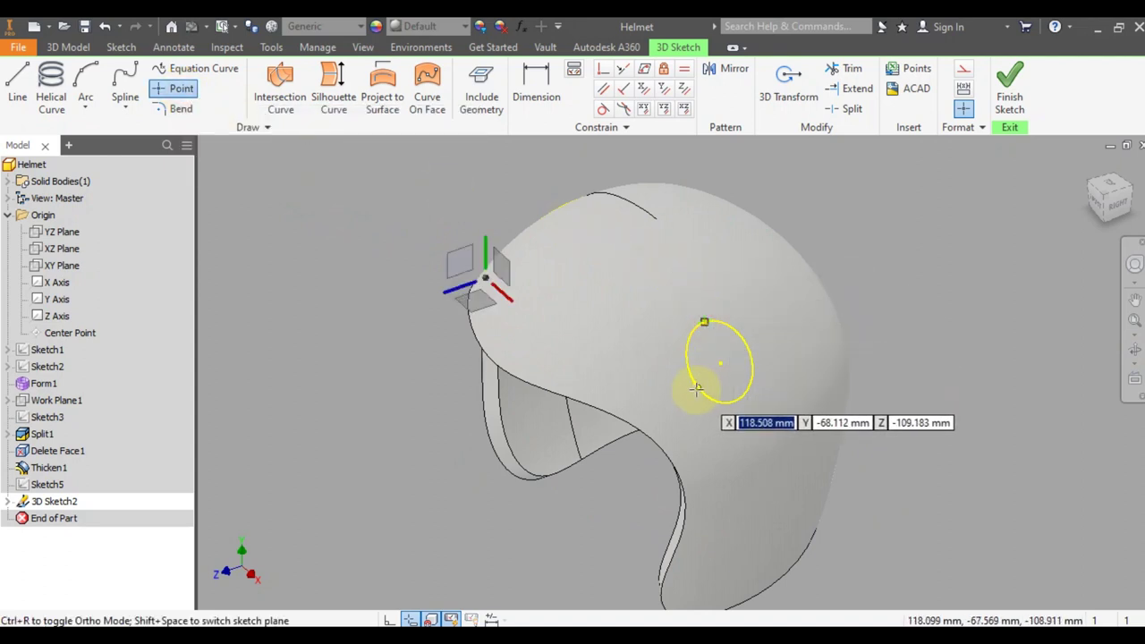
pyautogui.click(753, 369)
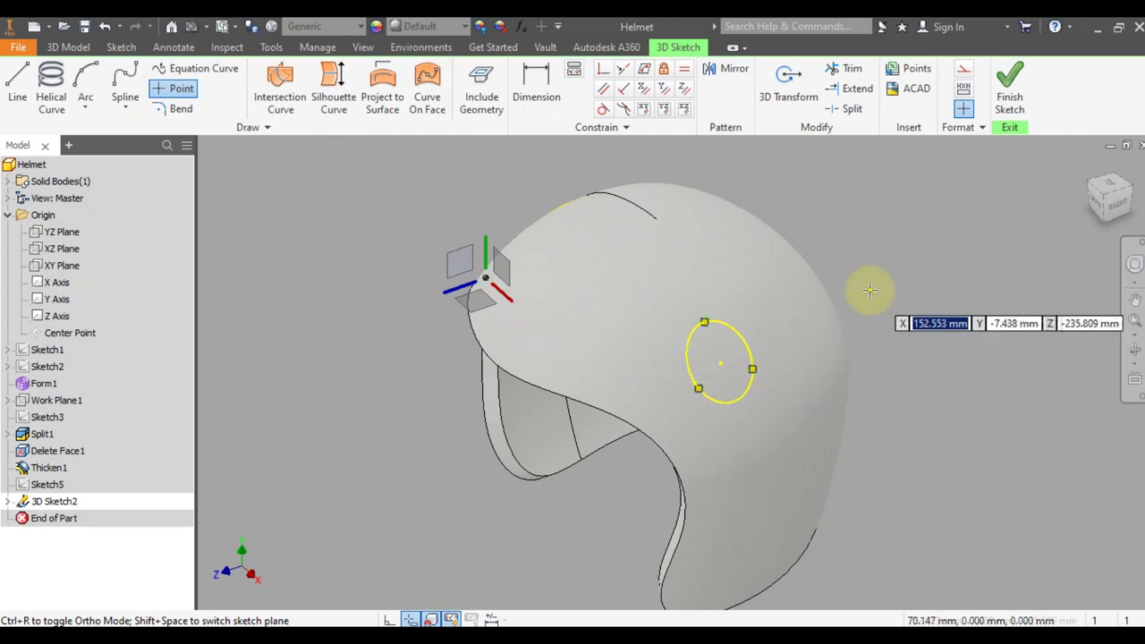
pyautogui.click(993, 113)
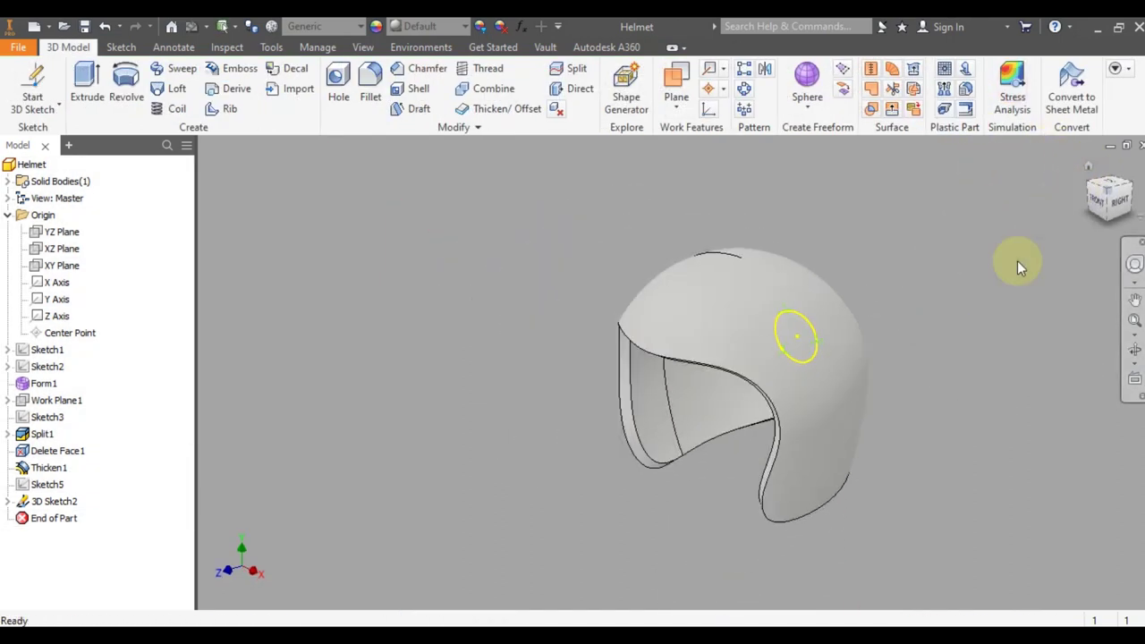
# Create a work plane through the three points on the projected circle
pyautogui.click(680, 110)
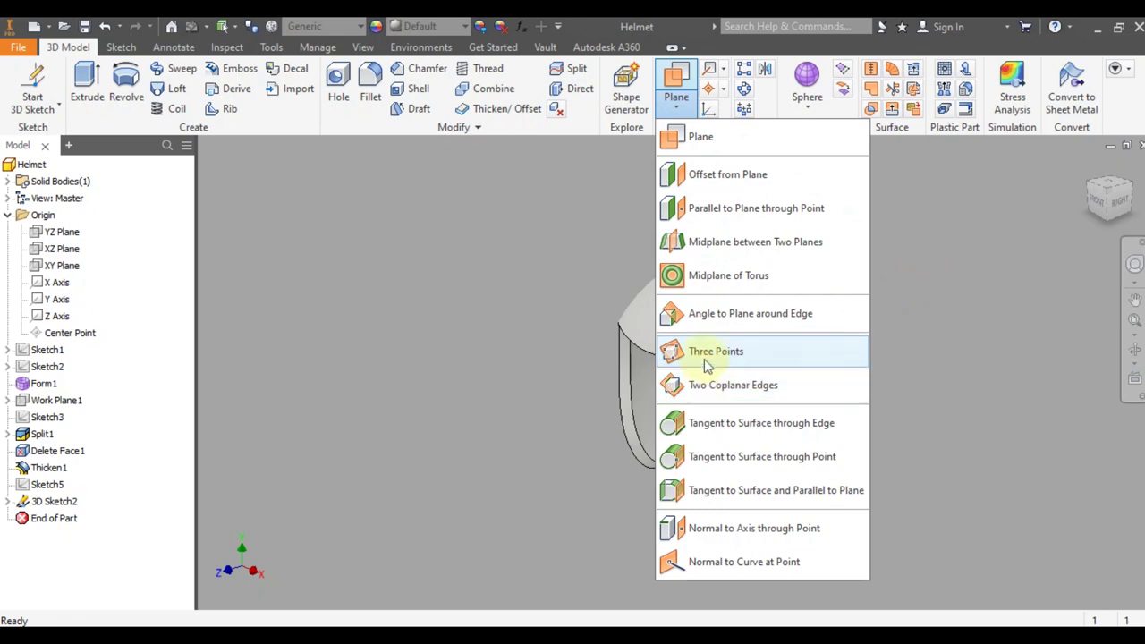
pyautogui.click(715, 352)
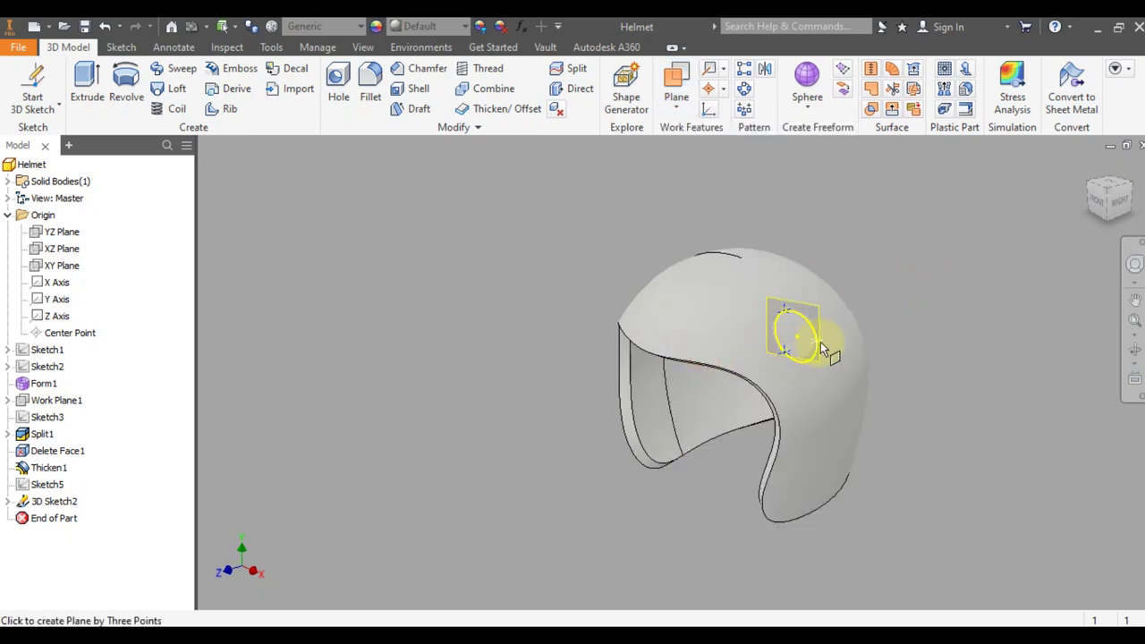
pyautogui.click(905, 374)
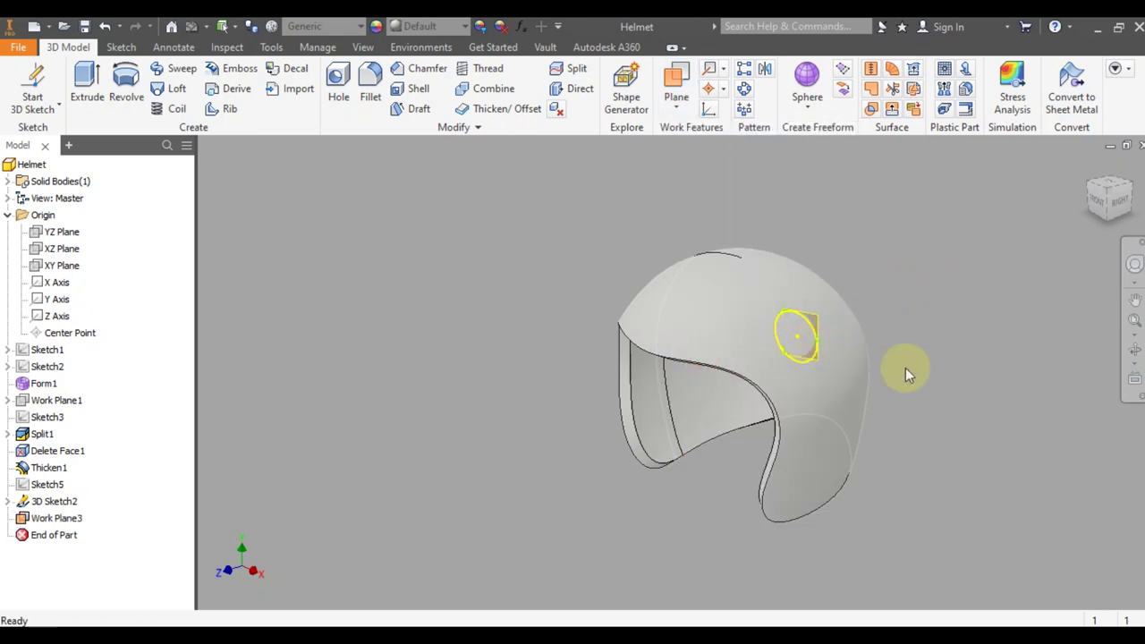
# Create a work plane offset by -3 mm from the three-point plane
pyautogui.click(686, 107)
pyautogui.click(694, 175)
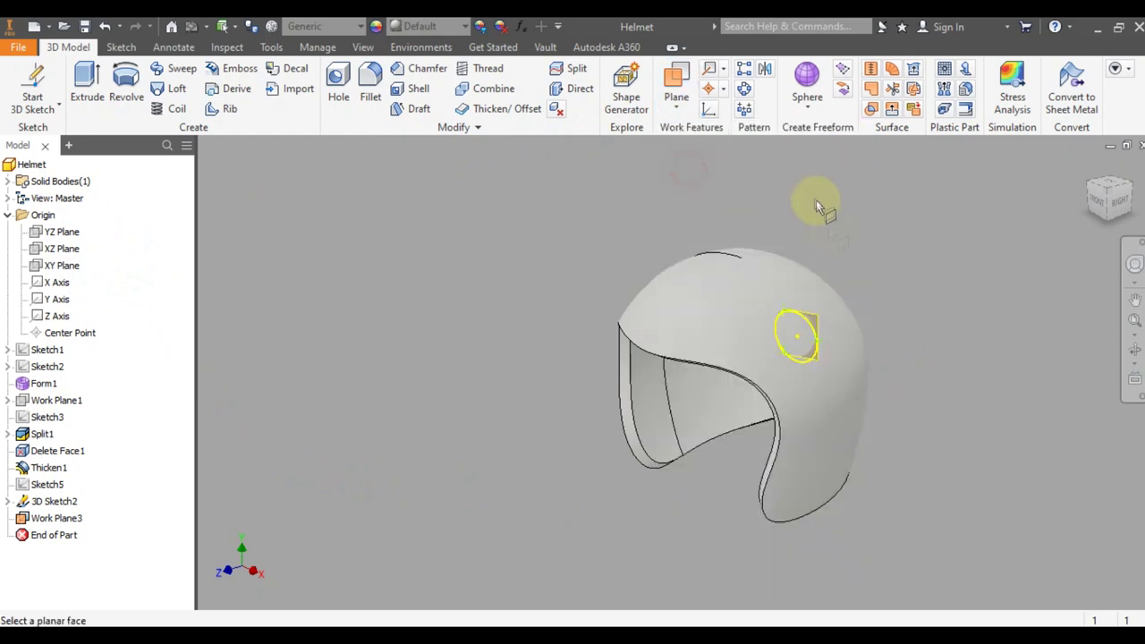
pyautogui.click(818, 315)
pyautogui.write('-3')
pyautogui.click(900, 314)
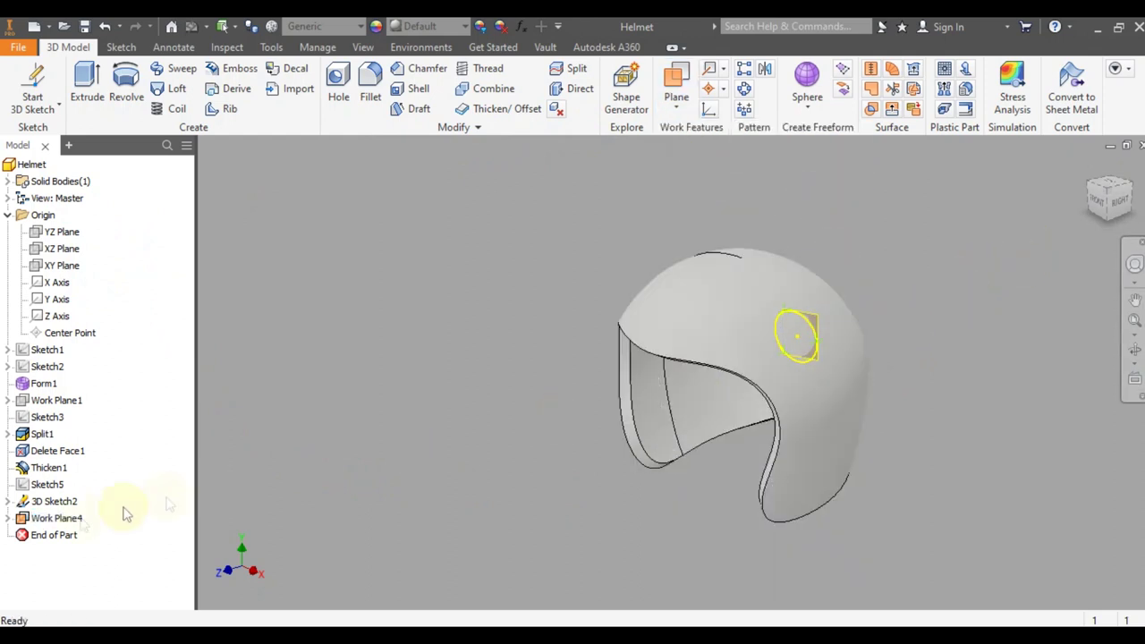
# Hide the three-point work plane and the 3D sketch with the projected circle
pyautogui.rightClick(64, 537)
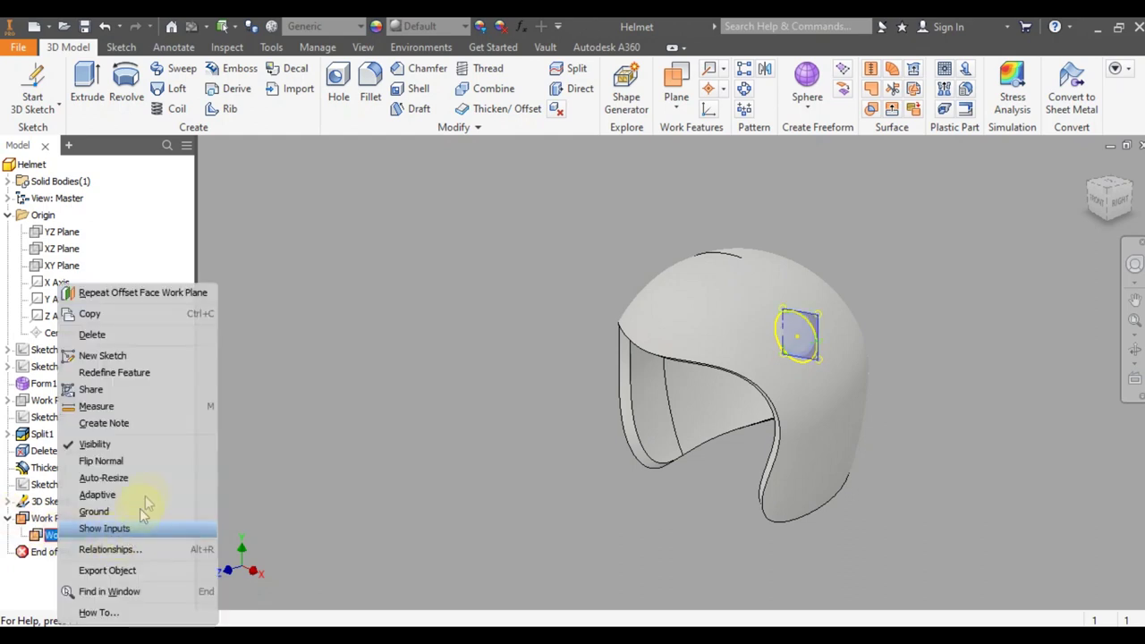
pyautogui.click(150, 447)
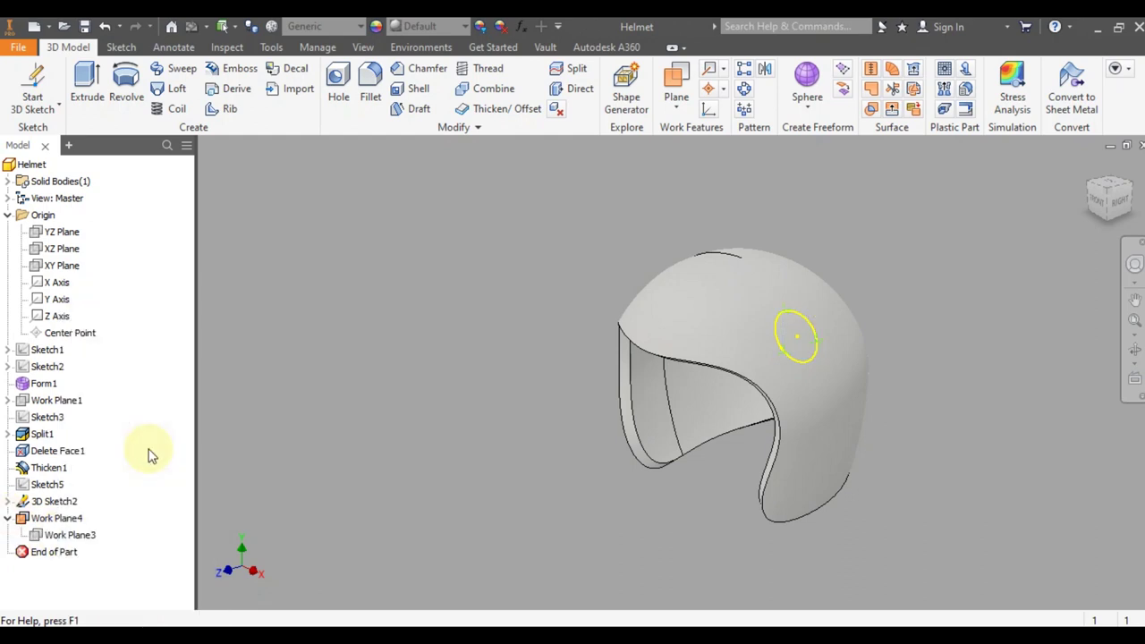
pyautogui.rightClick(69, 502)
pyautogui.click(110, 465)
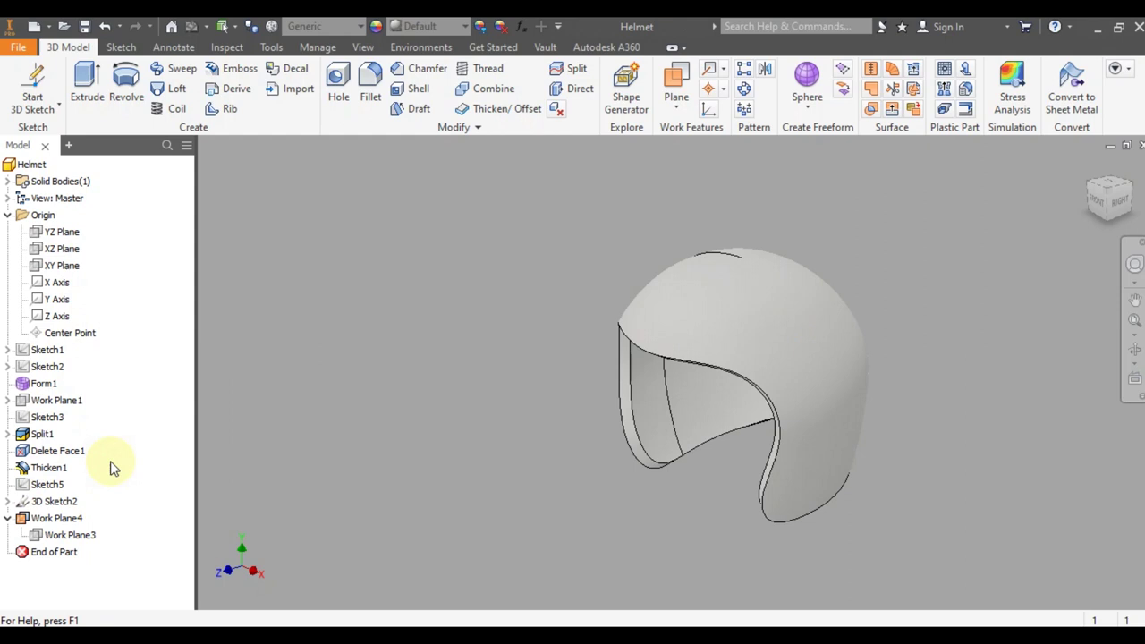
# Suppress the Form1 freeform feature and start a 2D sketch on the offset work plane
pyautogui.rightClick(54, 385)
pyautogui.click(101, 497)
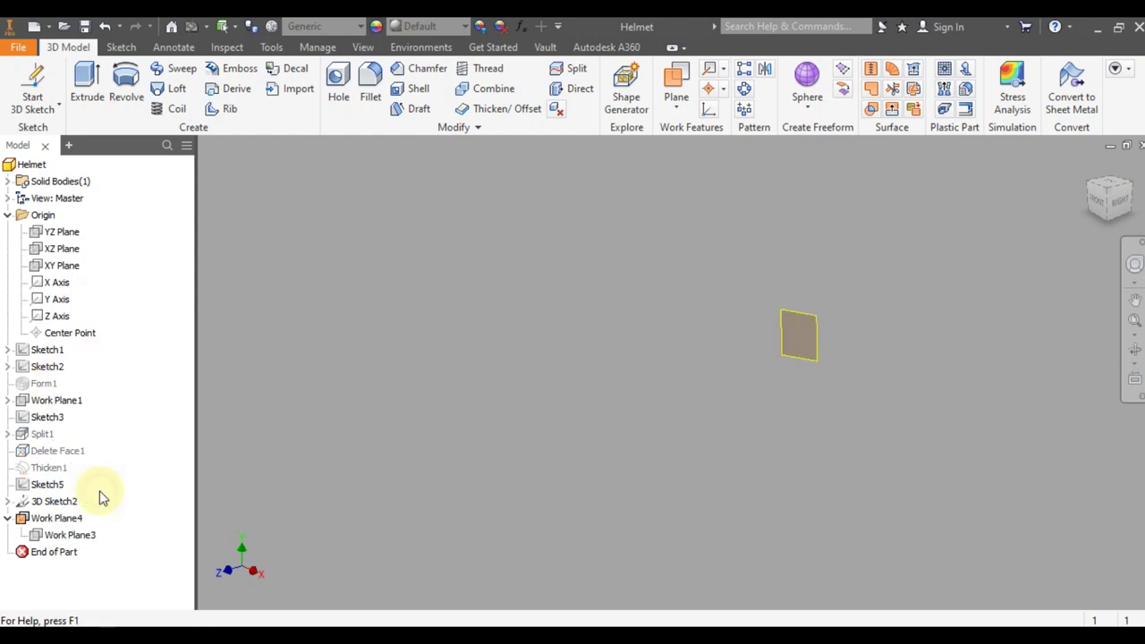
pyautogui.click(58, 109)
pyautogui.click(53, 134)
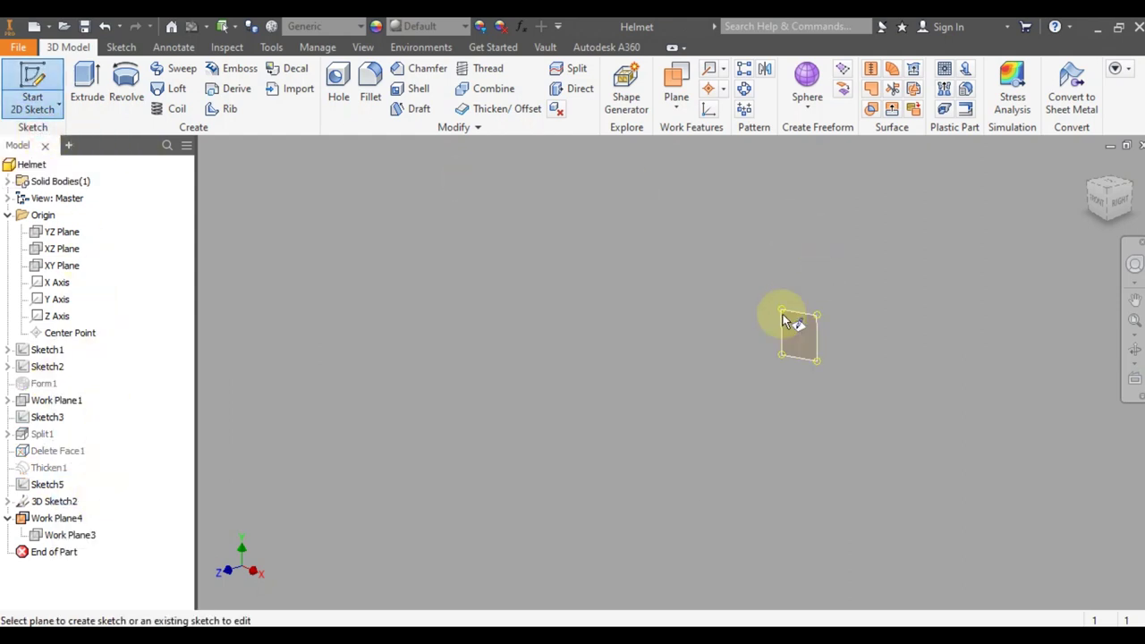
pyautogui.click(805, 329)
pyautogui.click(1133, 301)
pyautogui.moveTo(1045, 350); pyautogui.dragTo(867, 339)
pyautogui.scroll(-2, 731, 395)
# Draw a 50 mm diameter circle centred on the offset work plane and finish the sketch
pyautogui.click(135, 81)
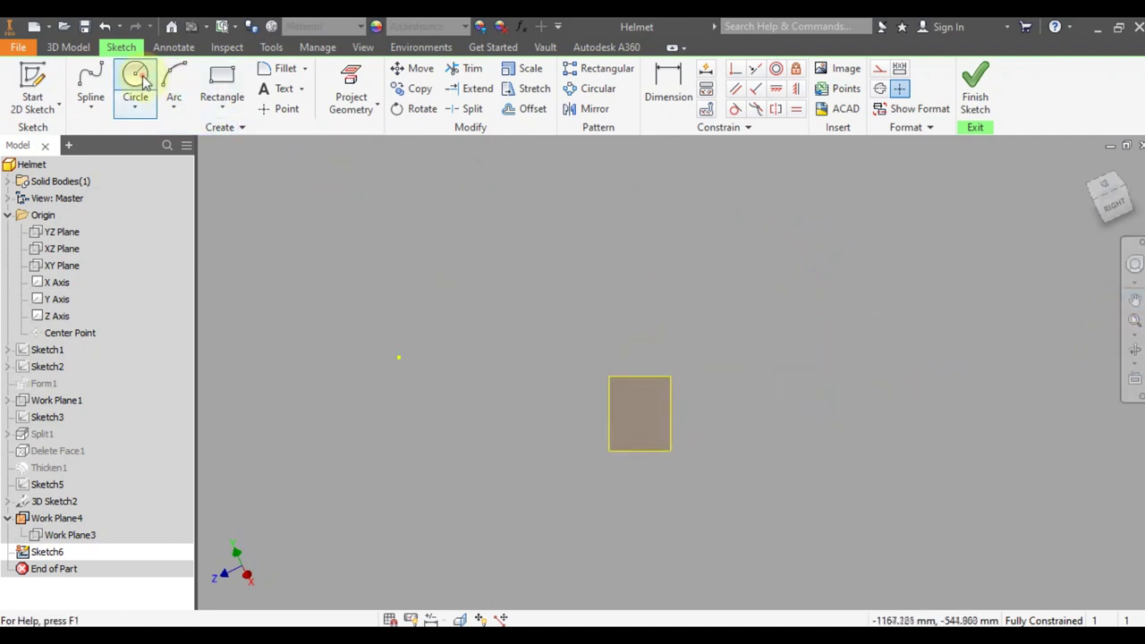
pyautogui.click(638, 410)
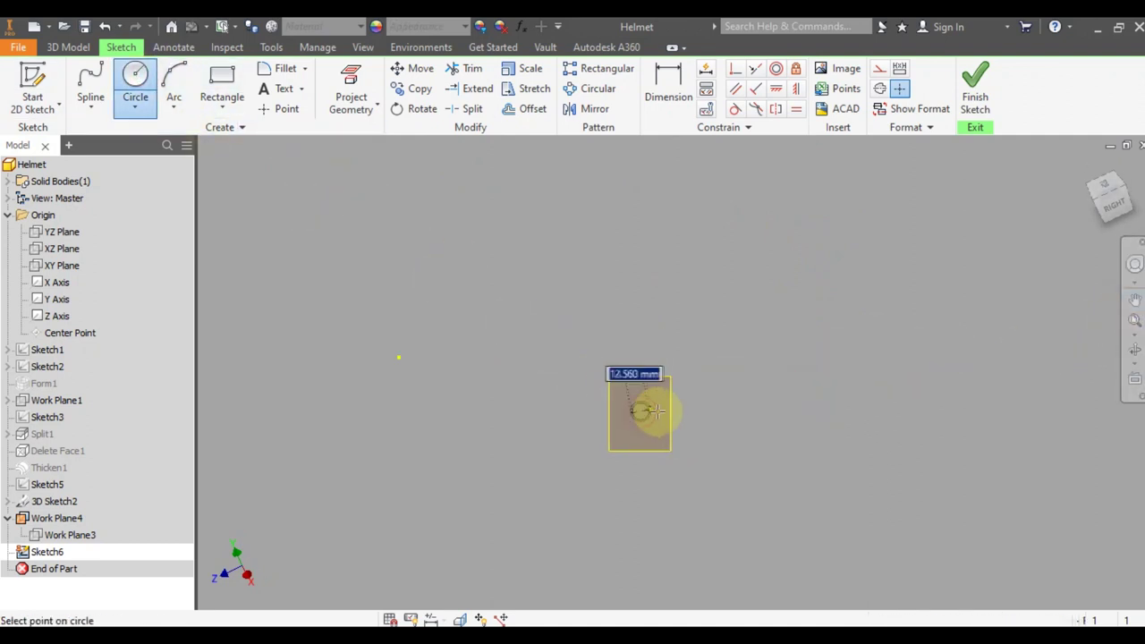
pyautogui.write('50')
pyautogui.press('Return')
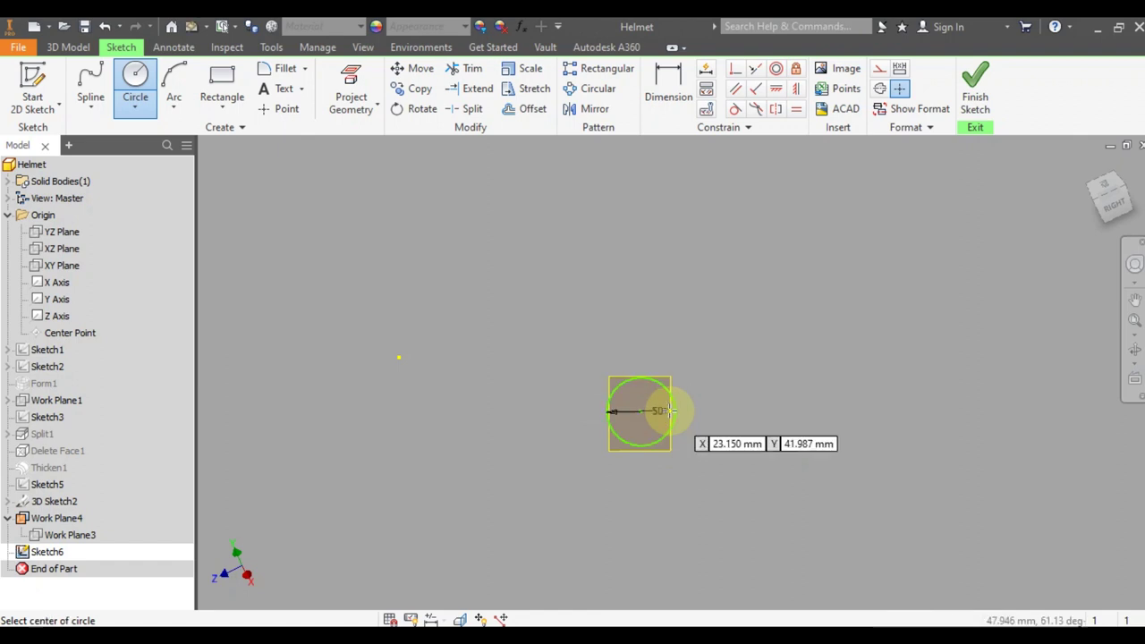
pyautogui.click(974, 94)
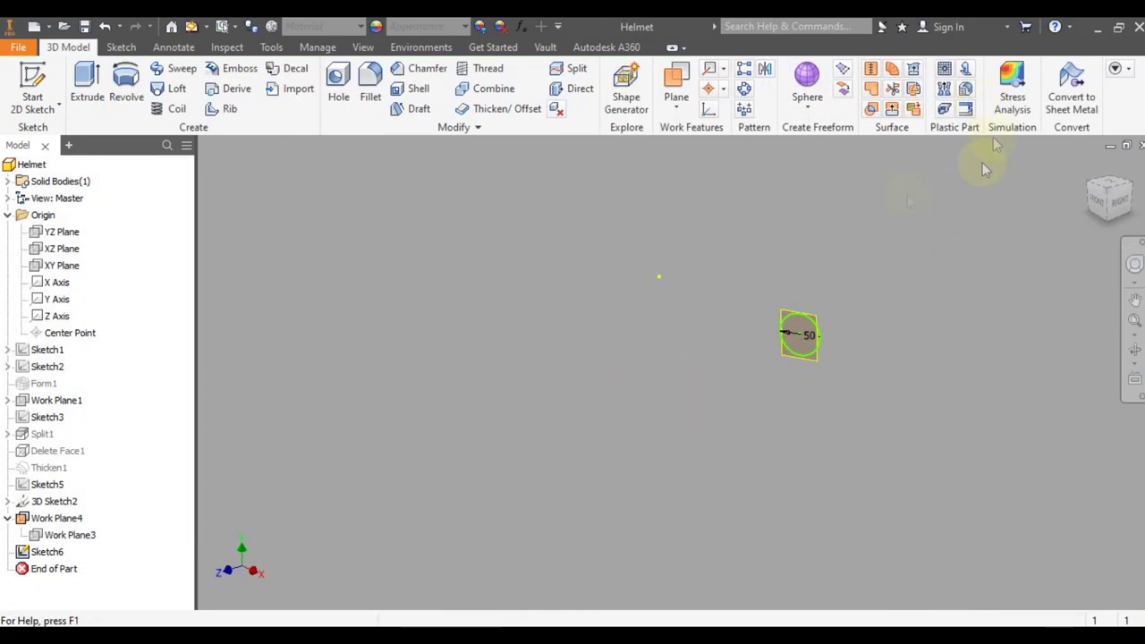
# In a new 3D sketch, draw a three-point spline from the circle's centre, bulging outward and curving back upward in the front view
pyautogui.click(56, 107)
pyautogui.click(46, 147)
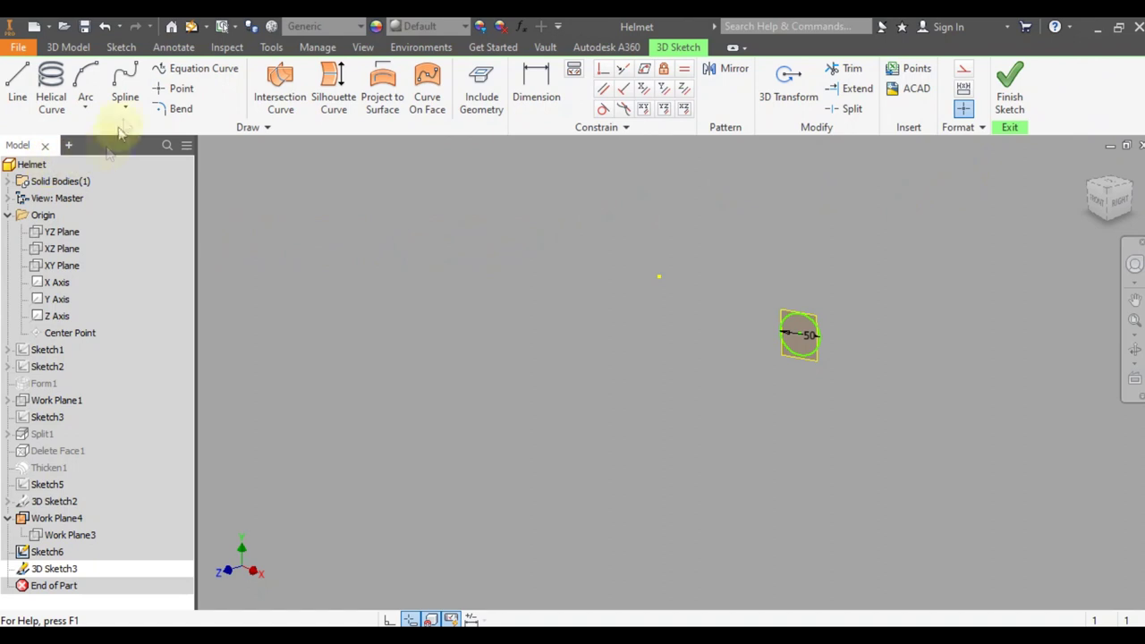
pyautogui.click(125, 78)
pyautogui.click(802, 336)
pyautogui.click(1098, 203)
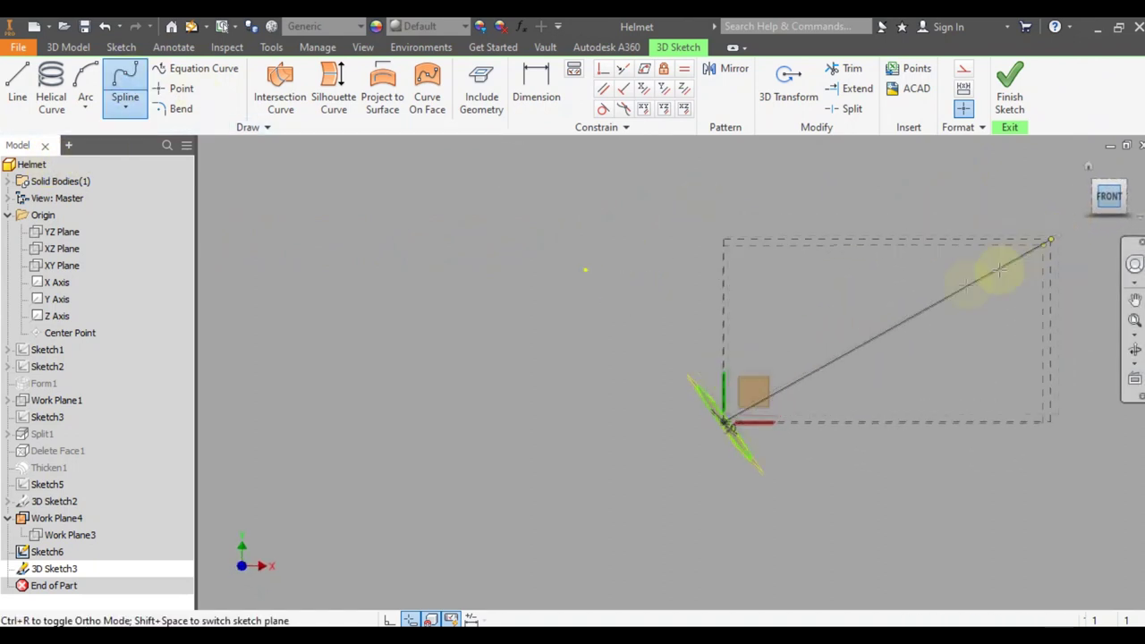
pyautogui.click(835, 326)
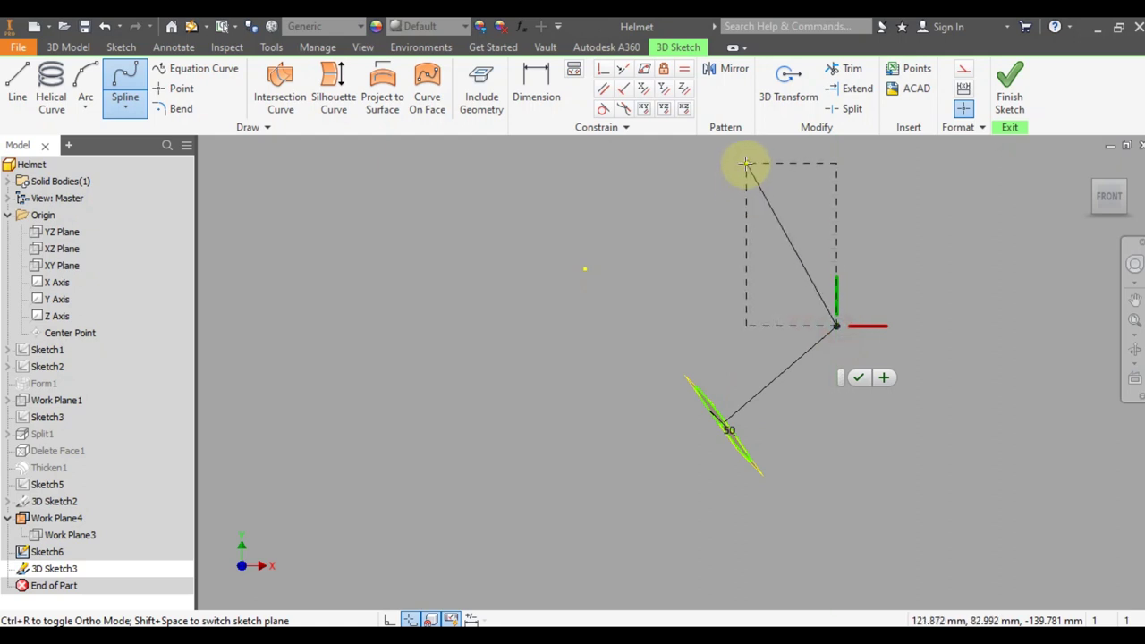
pyautogui.click(745, 162)
pyautogui.click(768, 215)
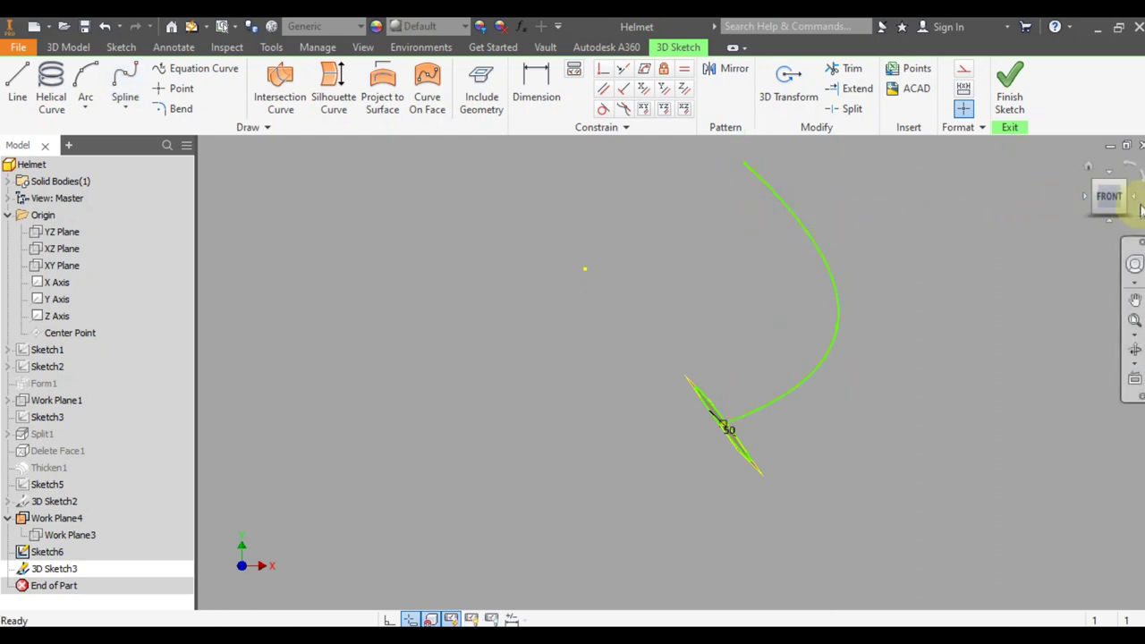
# Use 3D Transform to move the spline's end point forward and its middle point backward along Z, and finish the 3D sketch
pyautogui.click(1136, 205)
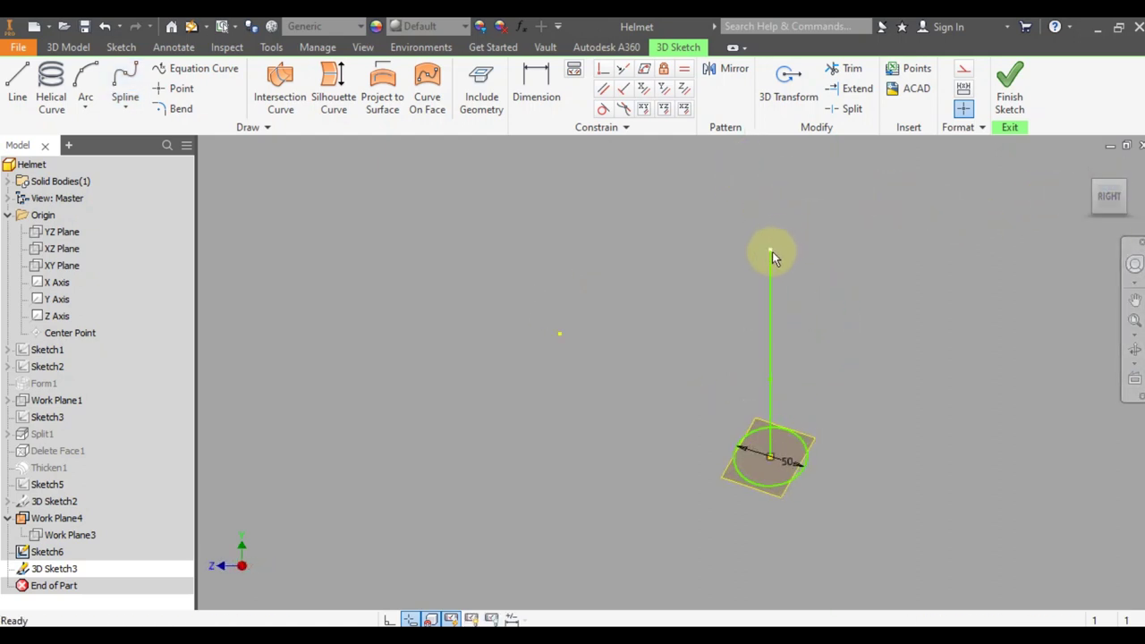
pyautogui.click(786, 81)
pyautogui.moveTo(697, 252); pyautogui.dragTo(630, 252)
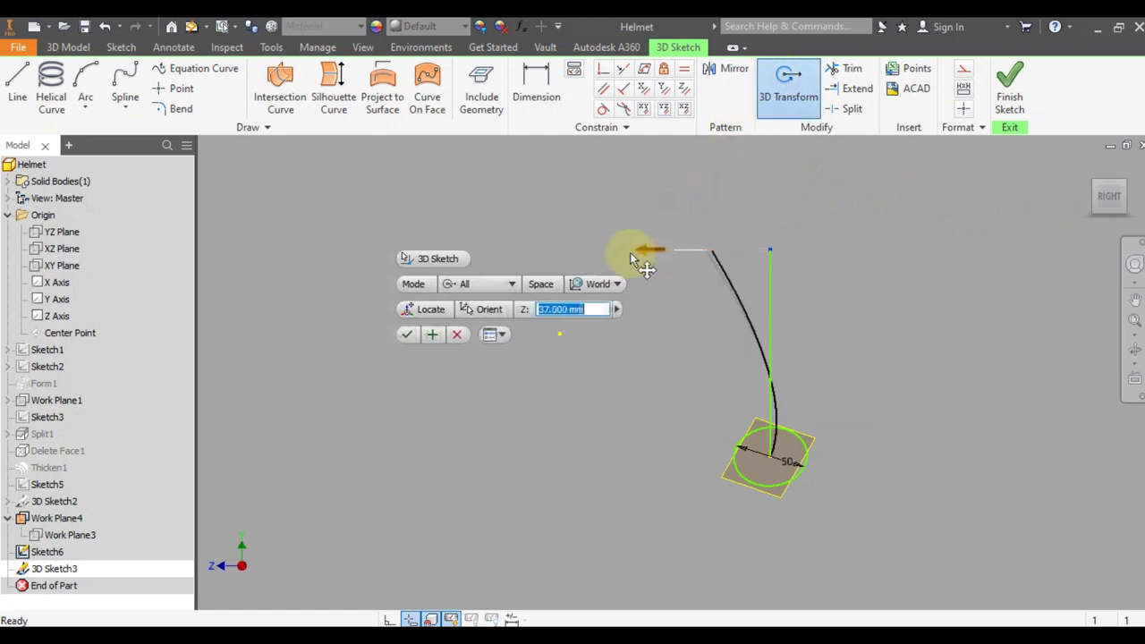
pyautogui.click(403, 334)
pyautogui.click(787, 85)
pyautogui.moveTo(723, 332); pyautogui.dragTo(769, 318)
pyautogui.click(817, 434)
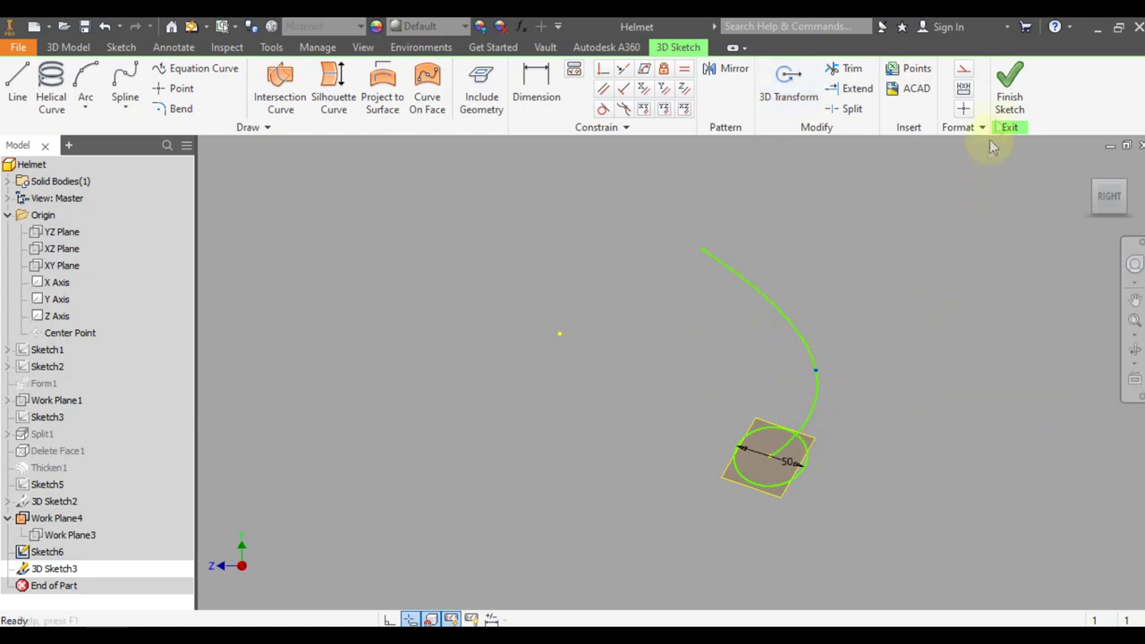
pyautogui.click(1006, 121)
# Sweep the 50 mm circle along the spline as a solid horn, with a negative taper that narrows it nearly to a point
pyautogui.click(1087, 166)
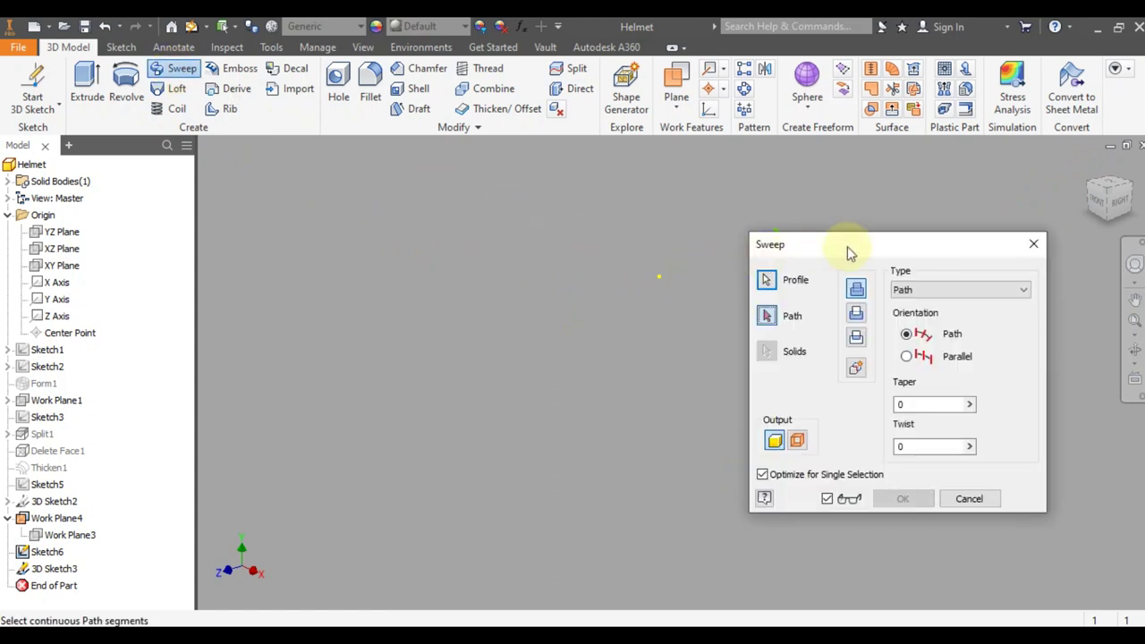
pyautogui.click(840, 273)
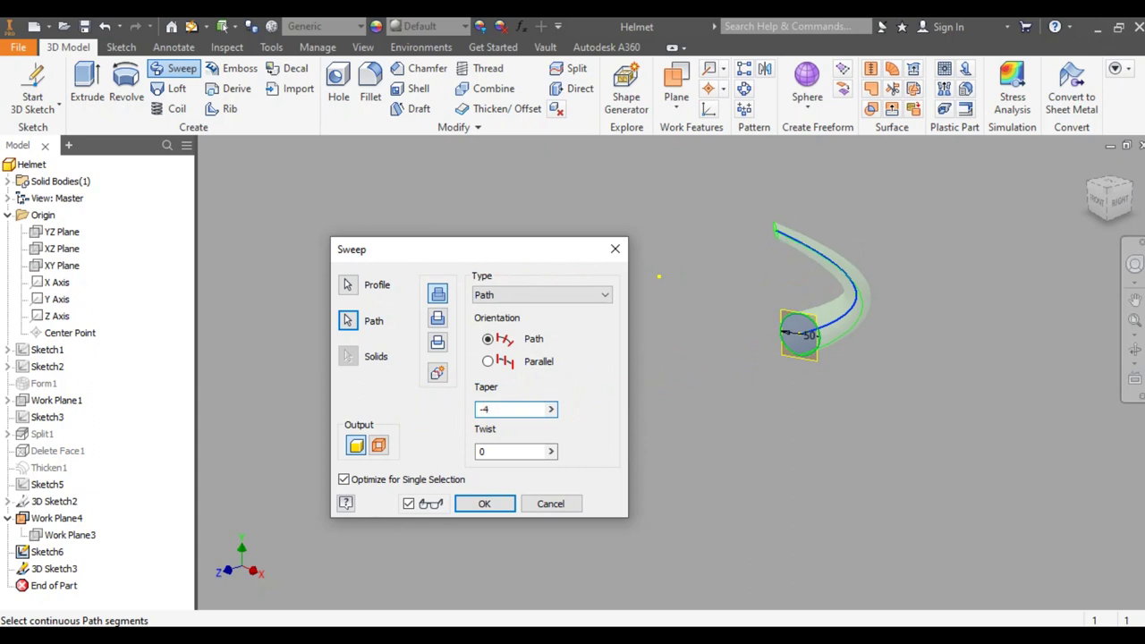
pyautogui.click(457, 501)
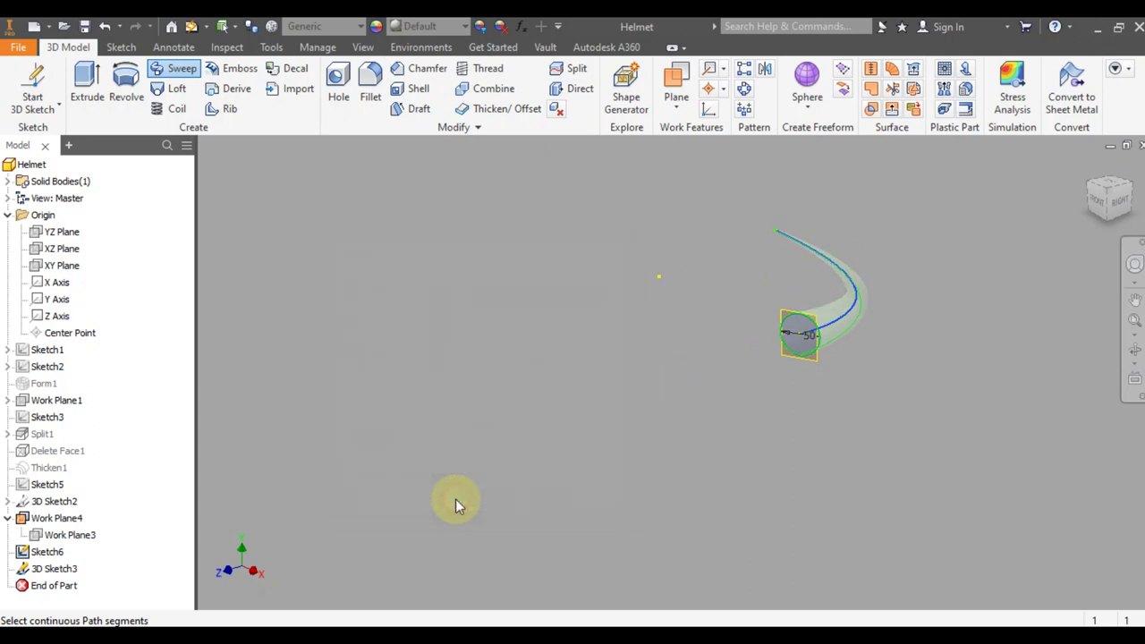
# Unsuppress the Form1 feature to restore the helmet body and hide the offset work plane
pyautogui.rightClick(31, 385)
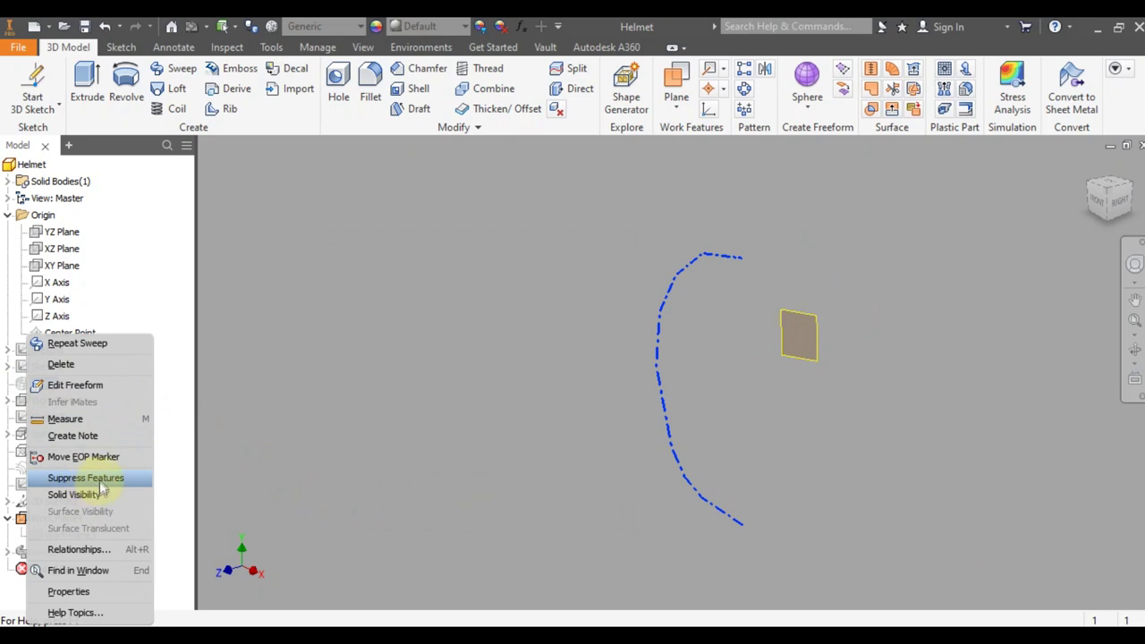
pyautogui.click(80, 474)
pyautogui.click(1134, 350)
pyautogui.moveTo(808, 334); pyautogui.dragTo(706, 361)
pyautogui.press('Escape')
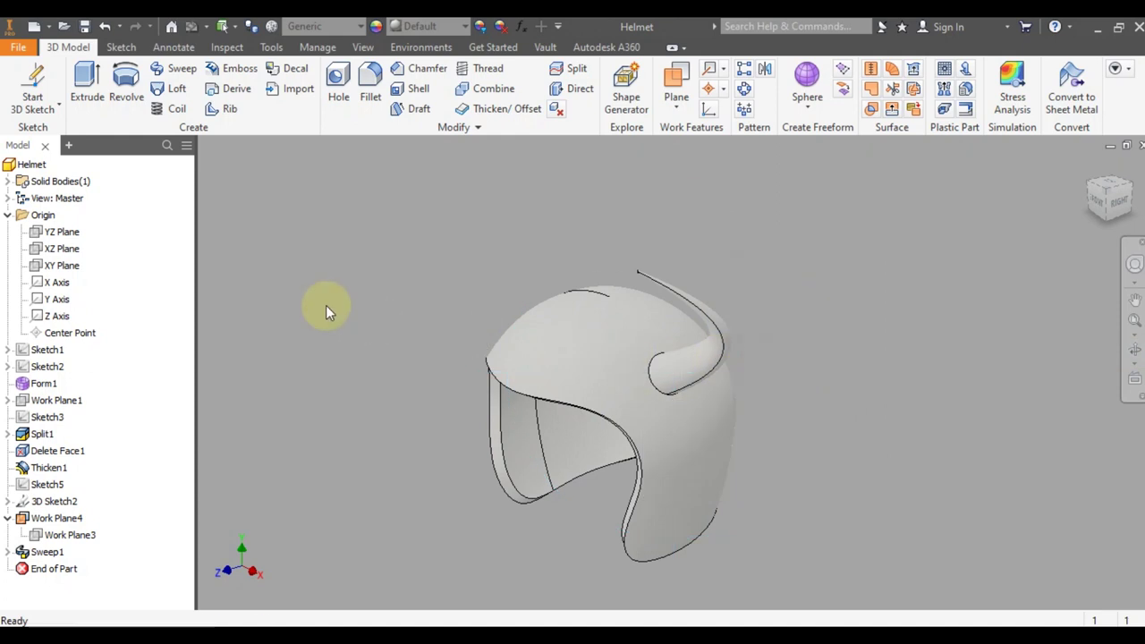
pyautogui.rightClick(56, 518)
pyautogui.click(108, 368)
# Mirror the swept horn about the YZ Plane to the helmet's other side
pyautogui.click(765, 68)
pyautogui.click(115, 260)
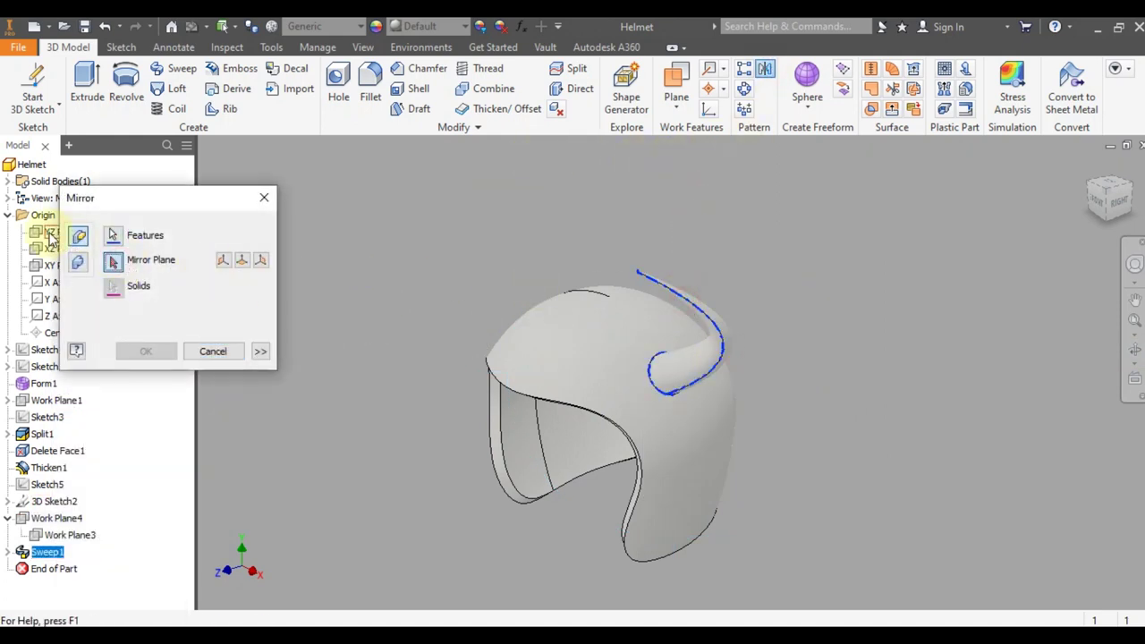
pyautogui.click(45, 229)
pyautogui.click(143, 351)
pyautogui.click(1129, 350)
pyautogui.moveTo(599, 358); pyautogui.dragTo(656, 362)
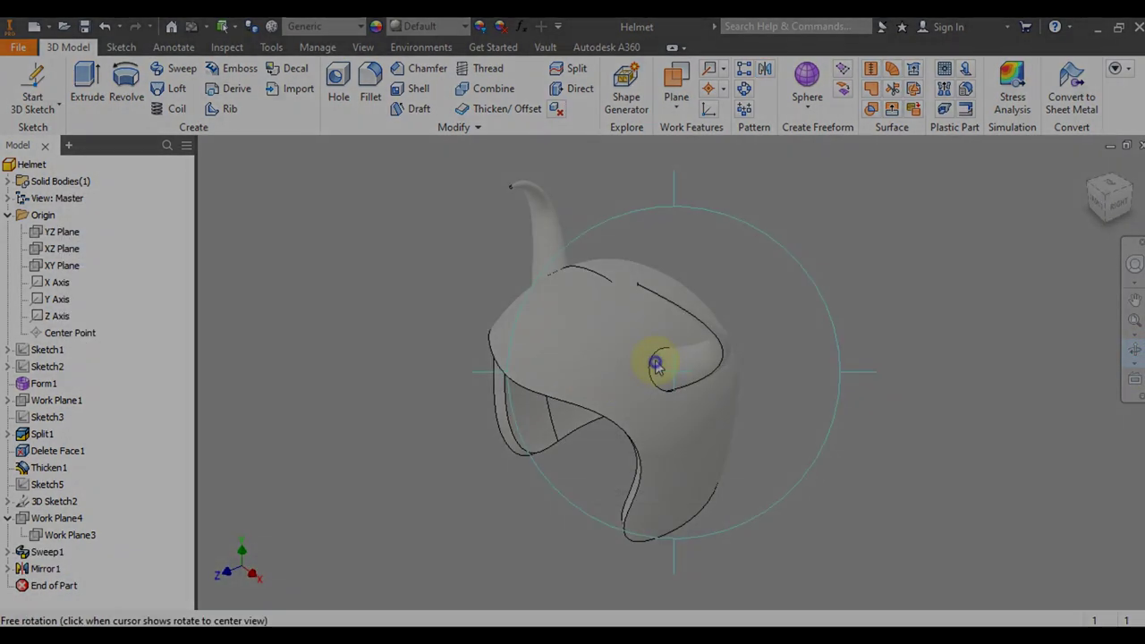